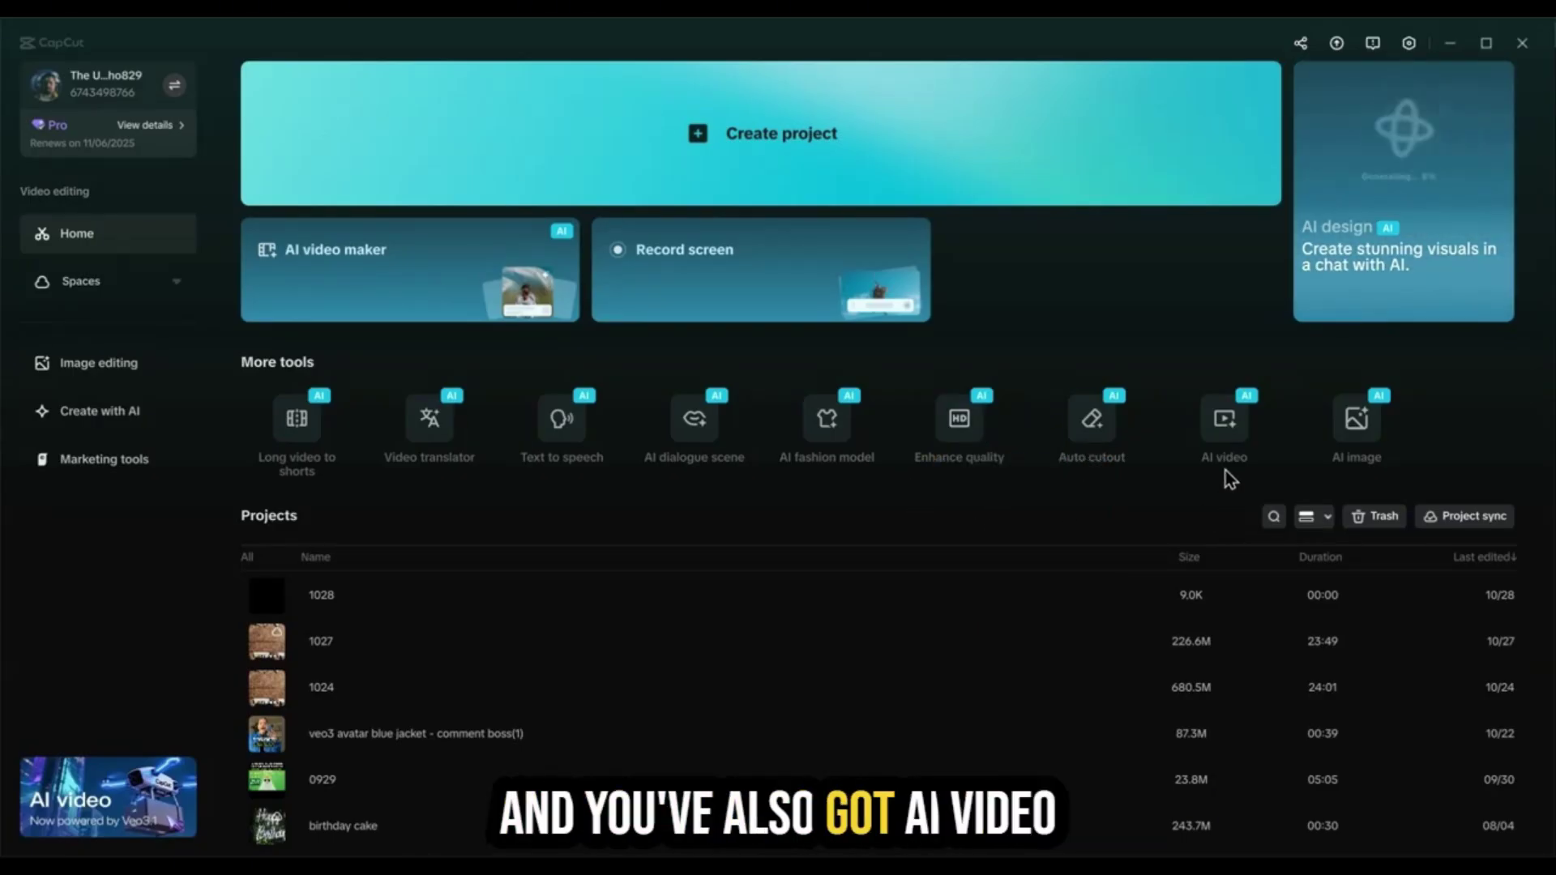
# Open the AI design tool for creating visuals in a chat.
pyautogui.moveTo(1226, 440)
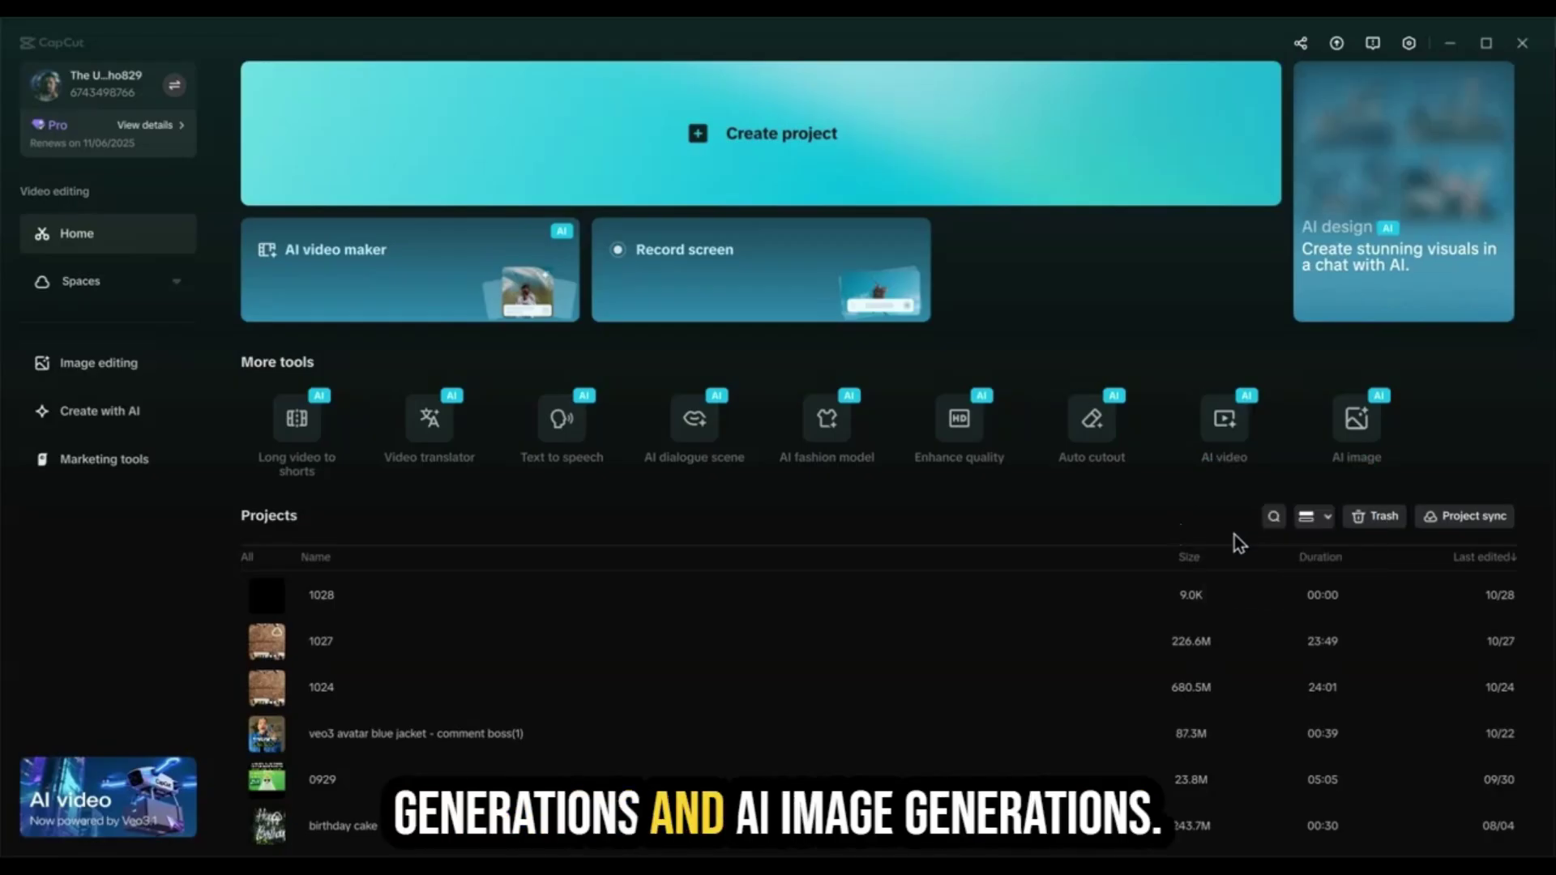
pyautogui.moveTo(1351, 436)
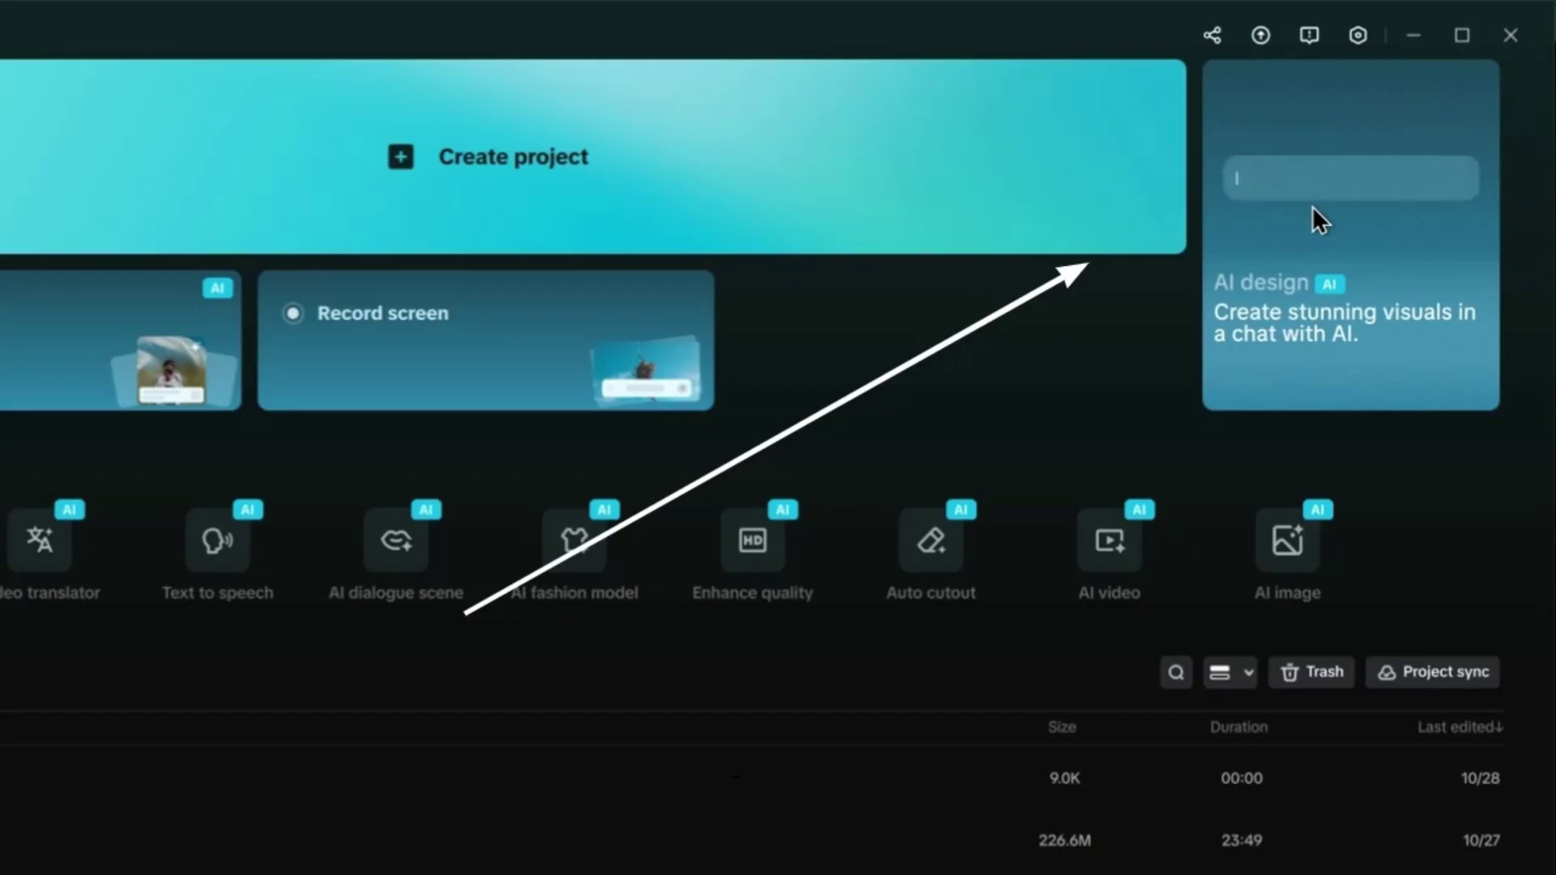
pyautogui.click(1313, 213)
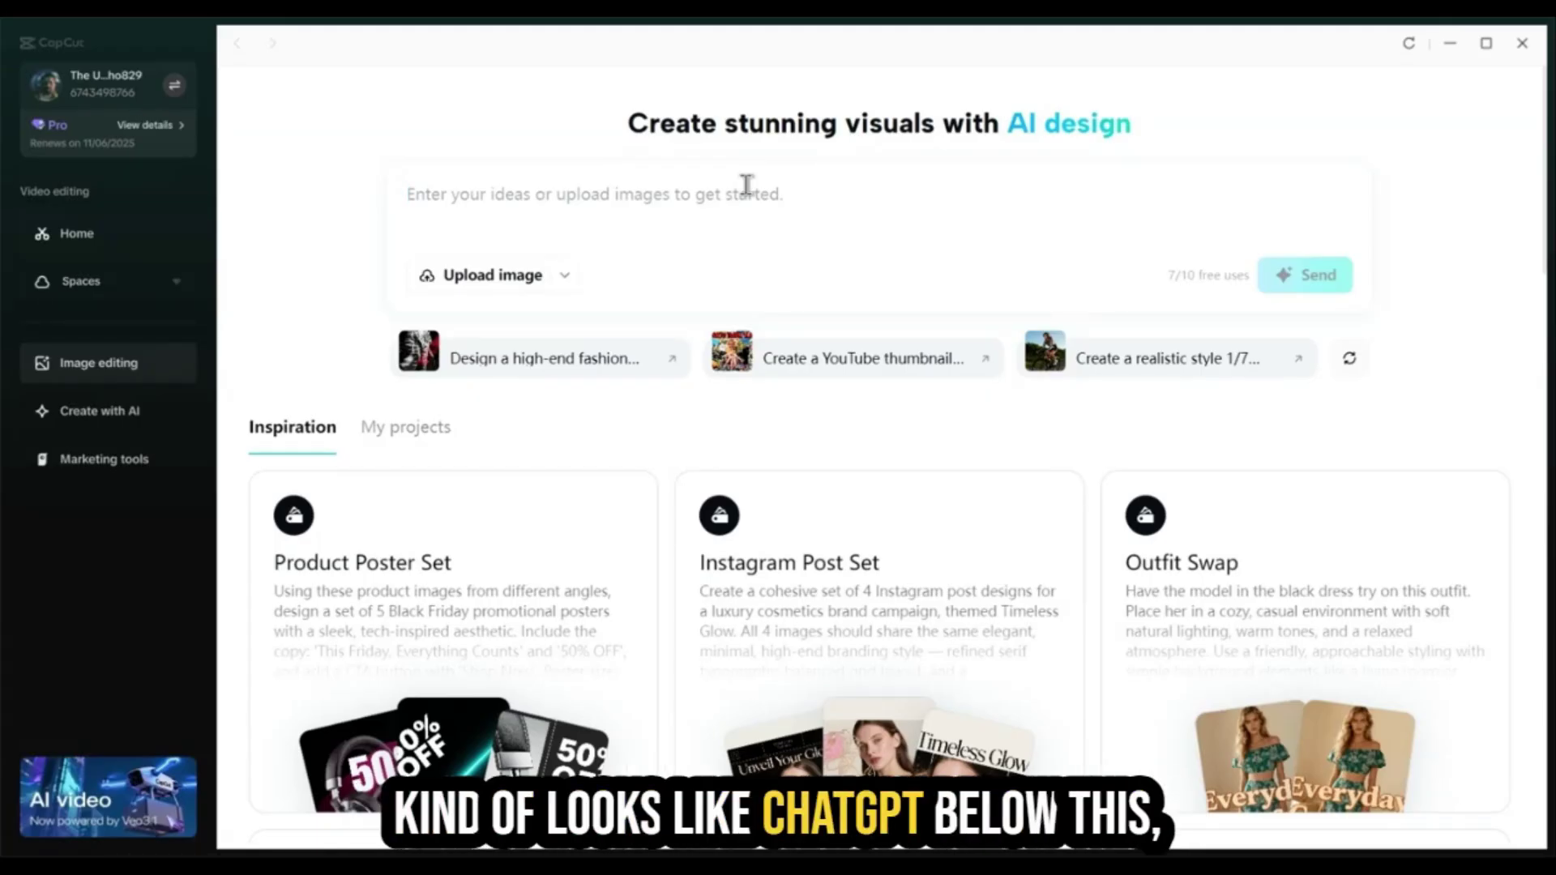
# Check the available image upload sources and refresh the suggested design prompts.
pyautogui.click(483, 284)
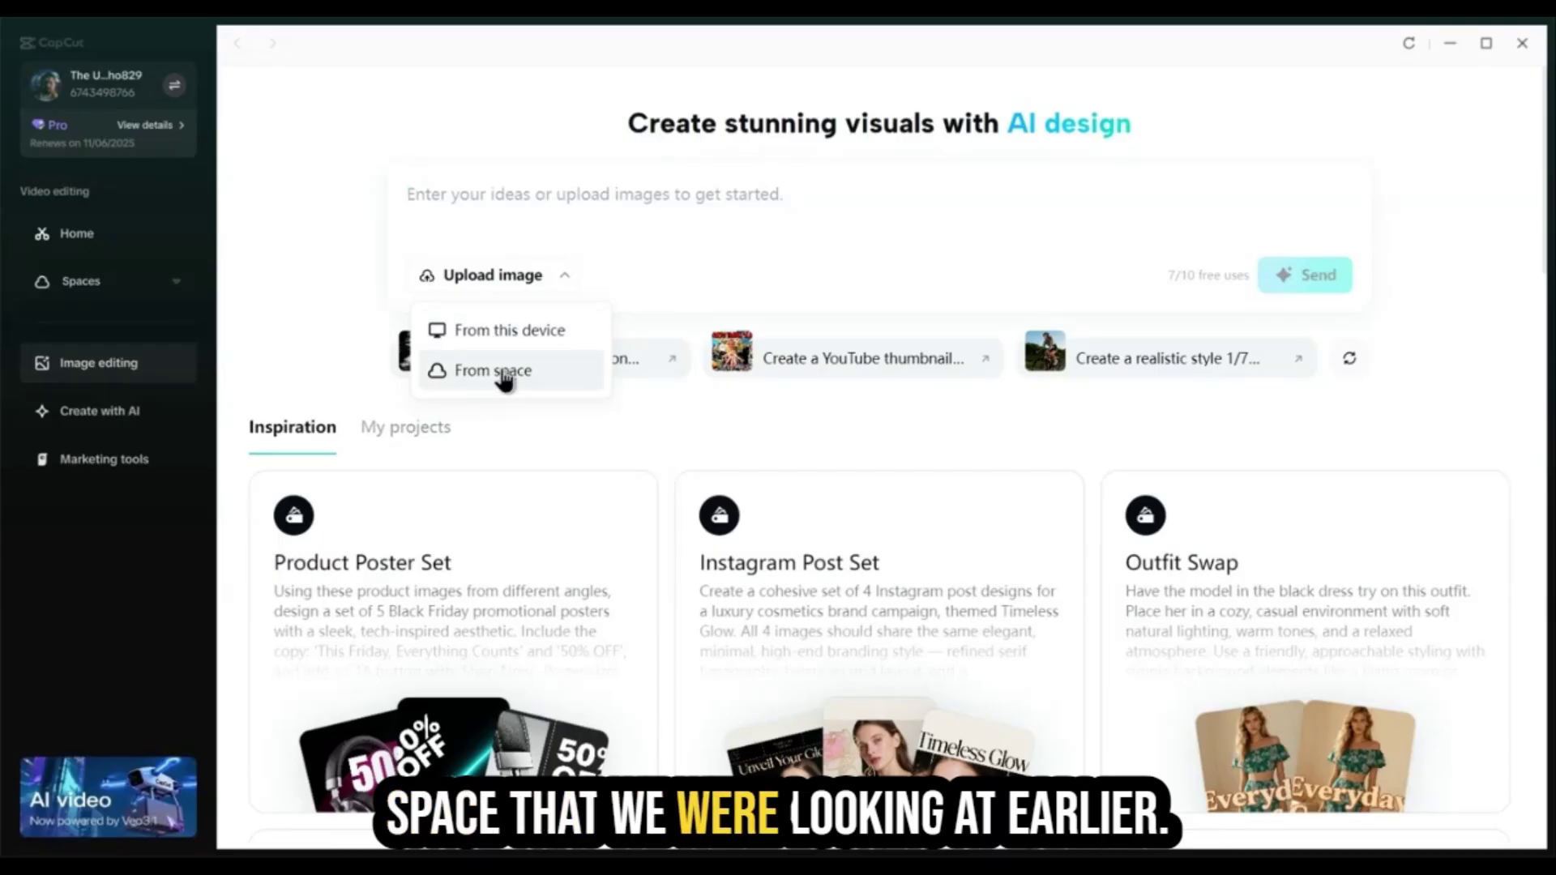
pyautogui.click(837, 236)
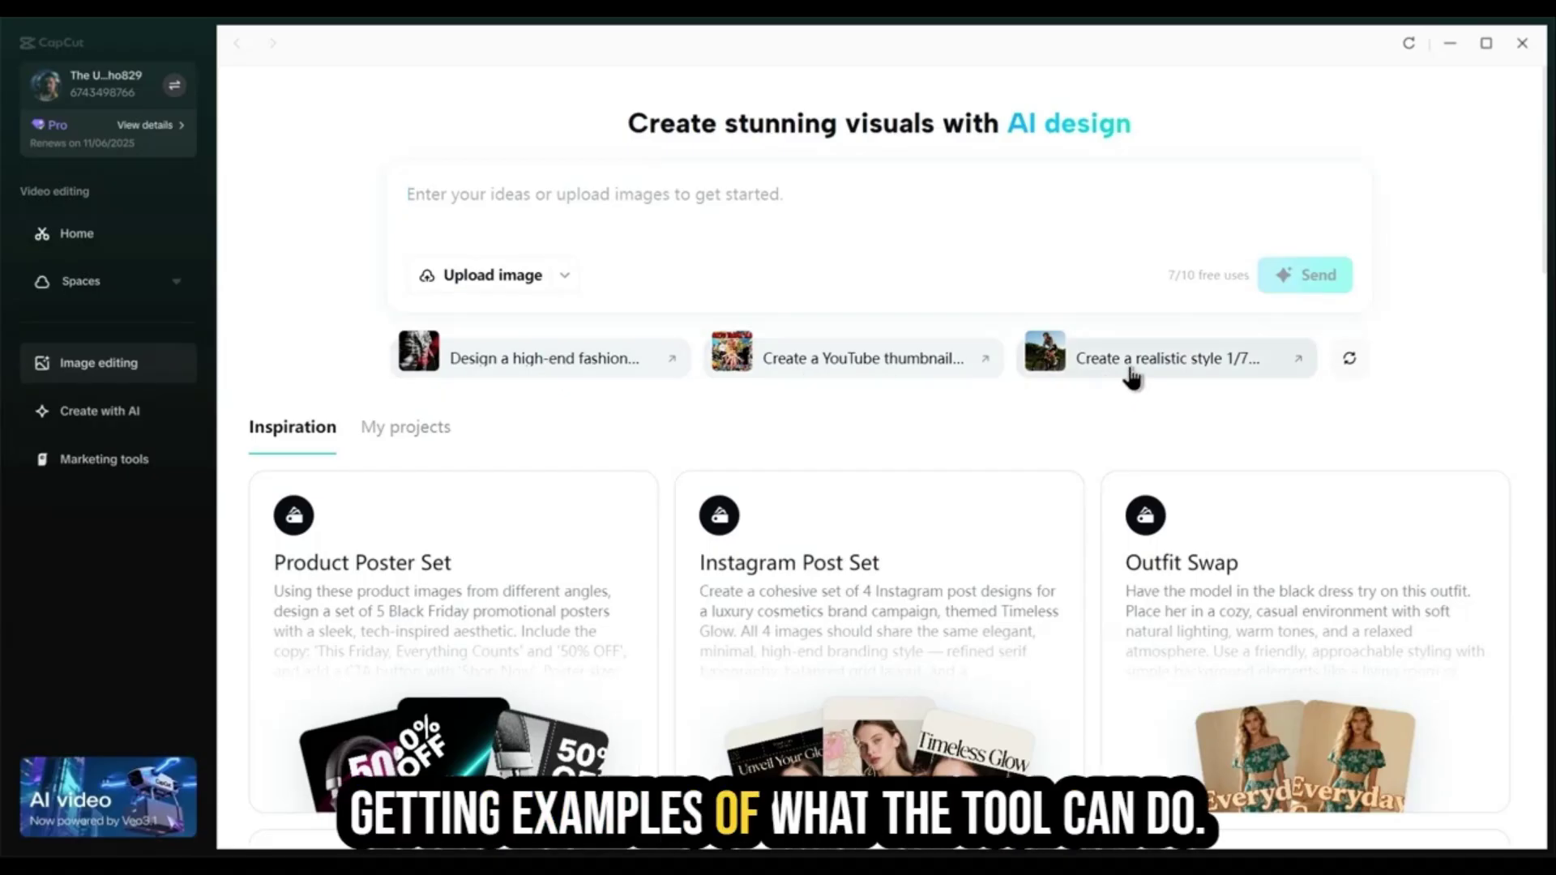
pyautogui.click(1351, 362)
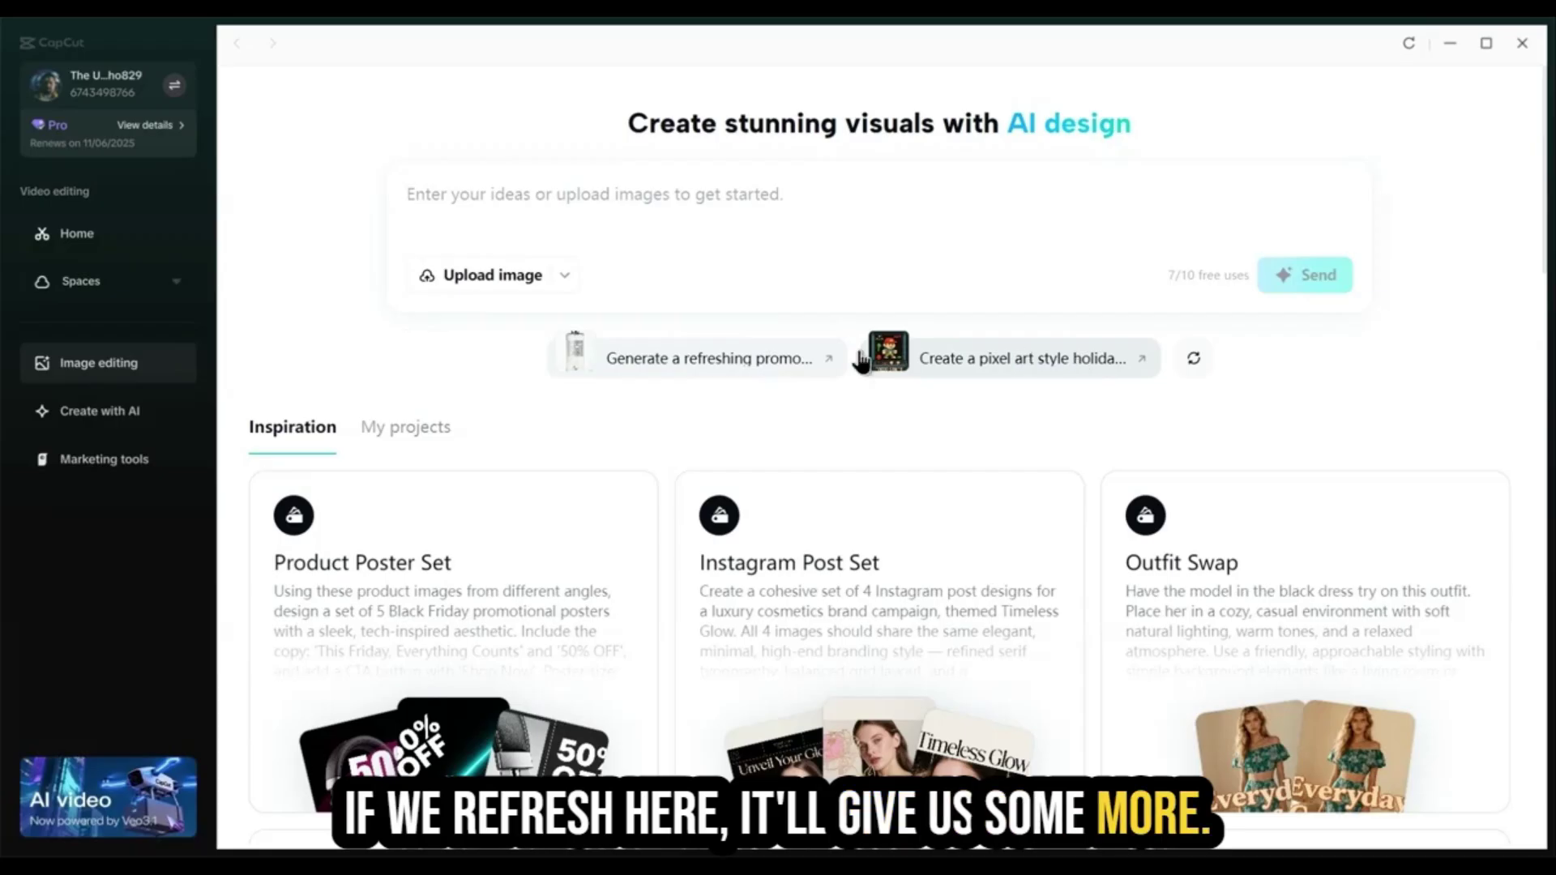
# Examine the first inspiration templates, from Product Poster Set and Outfit Swap through Shampoo Poster, YouTube Thumbnail and IG Post.
pyautogui.moveTo(472, 537)
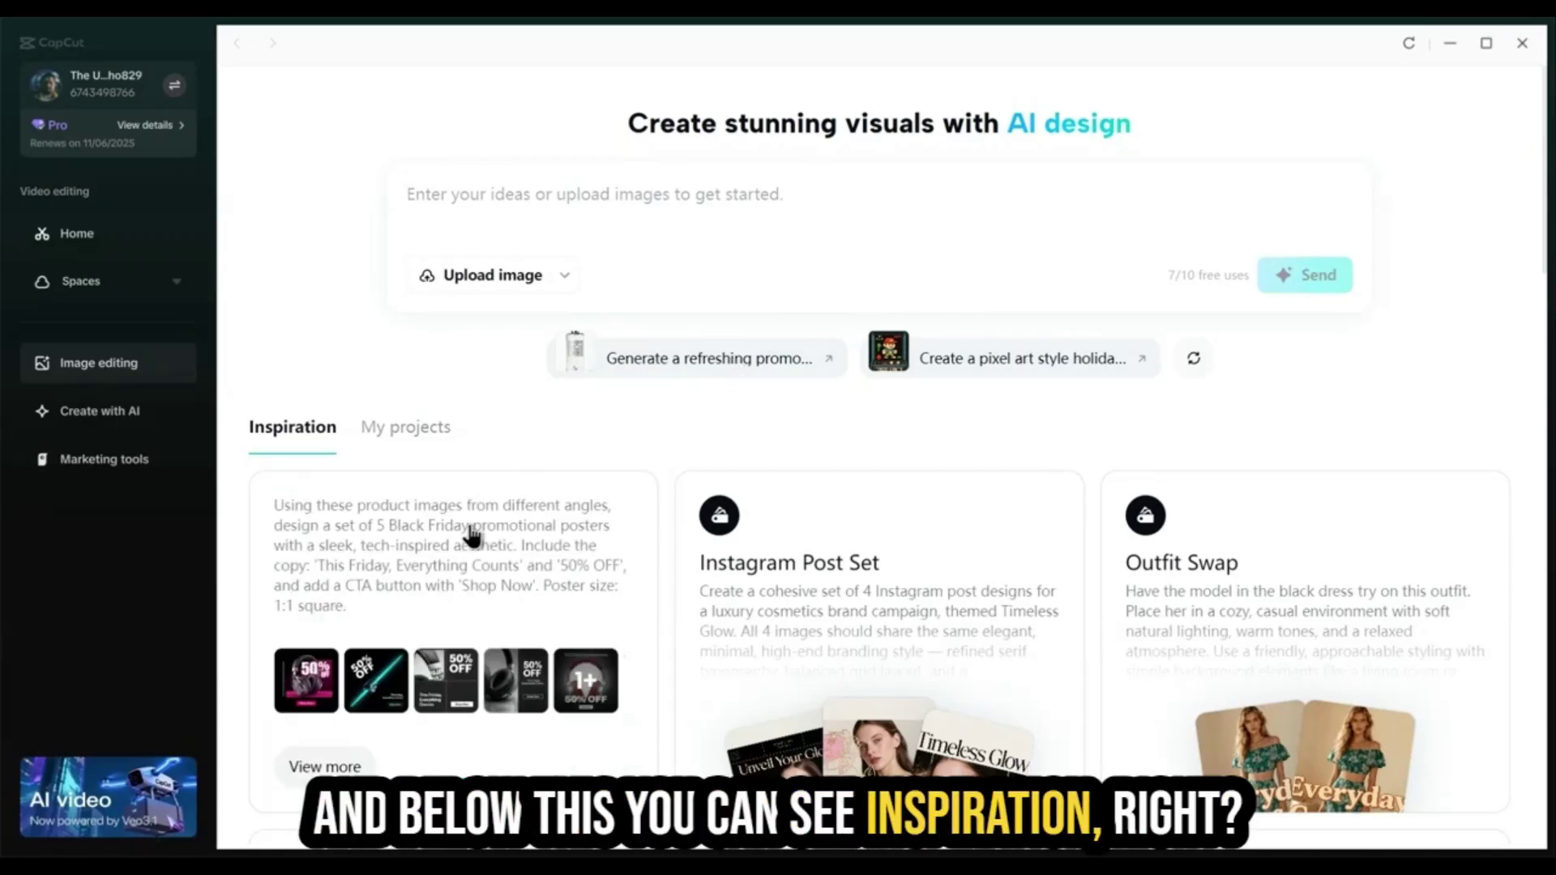
pyautogui.scroll(-1, 472, 536)
pyautogui.scroll(-1, 472, 536)
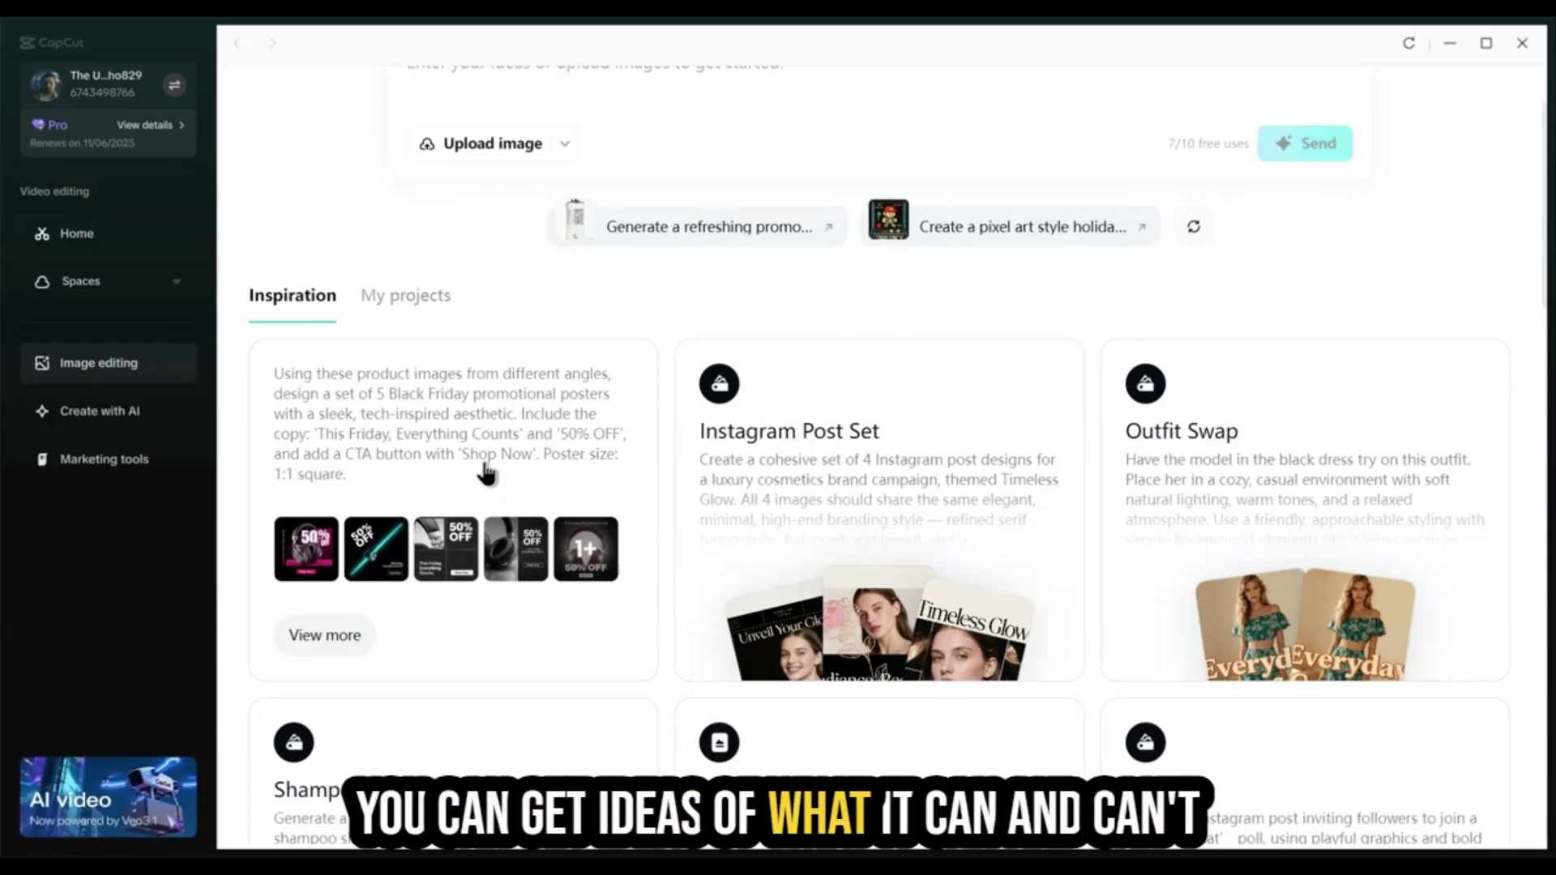
pyautogui.scroll(2, 486, 470)
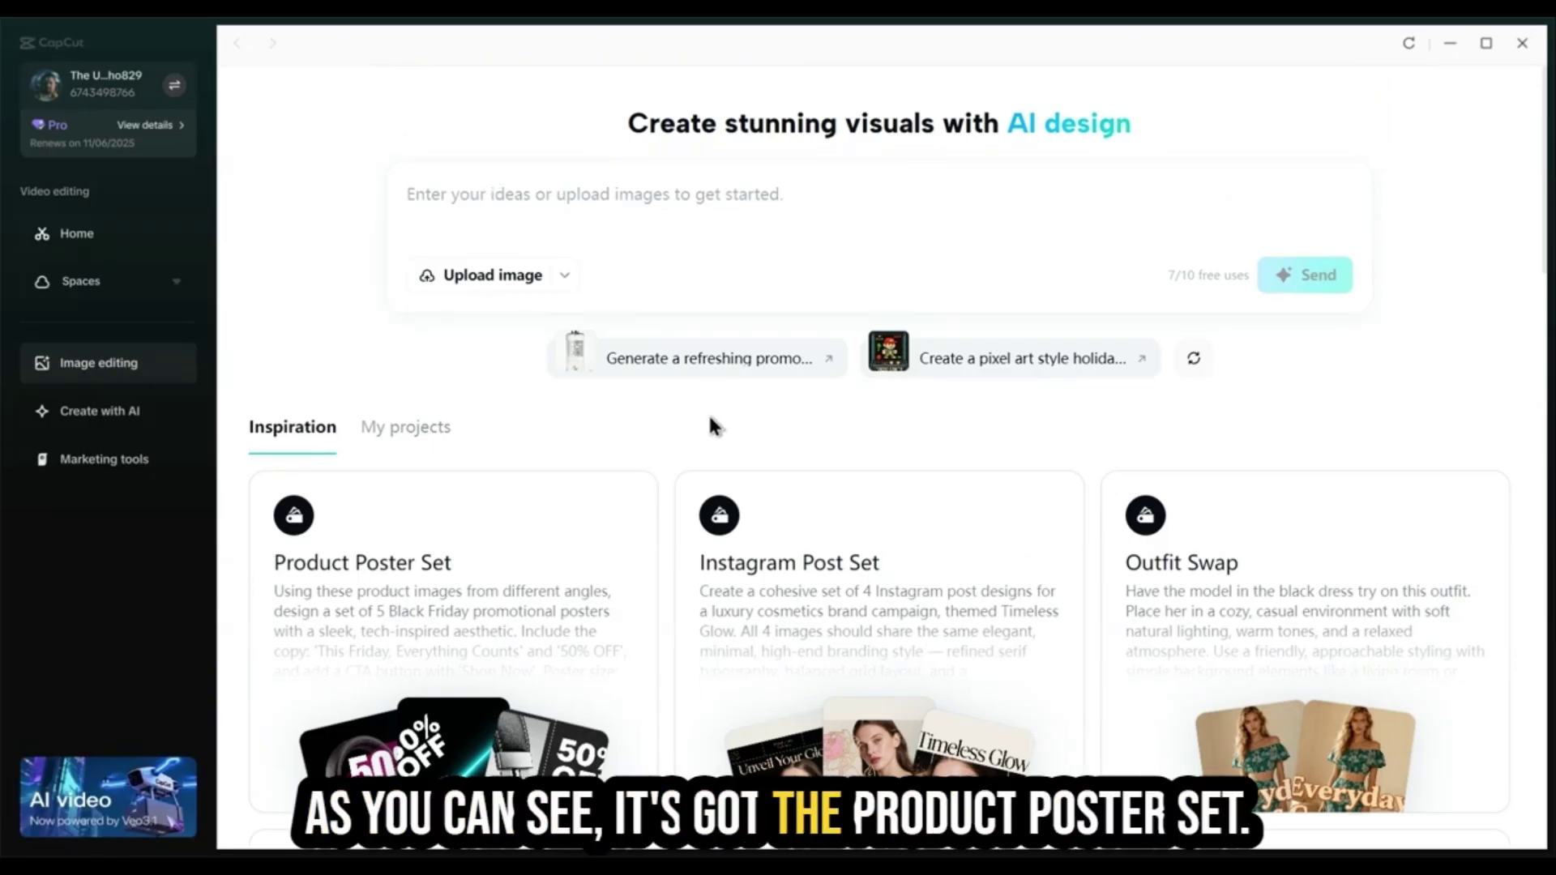
pyautogui.moveTo(503, 493)
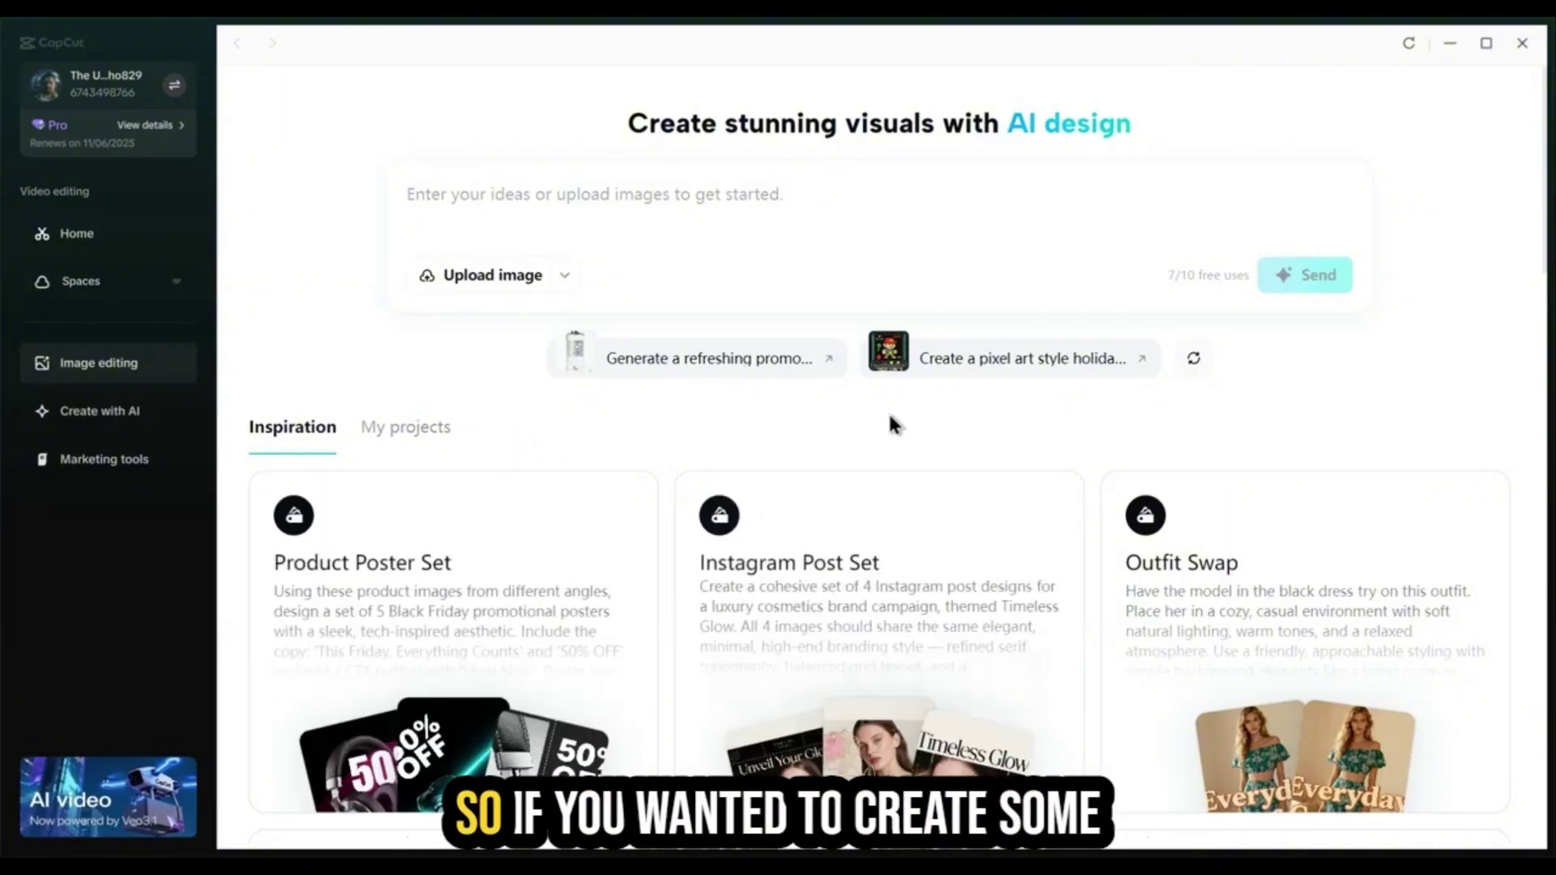
pyautogui.scroll(-1, 885, 421)
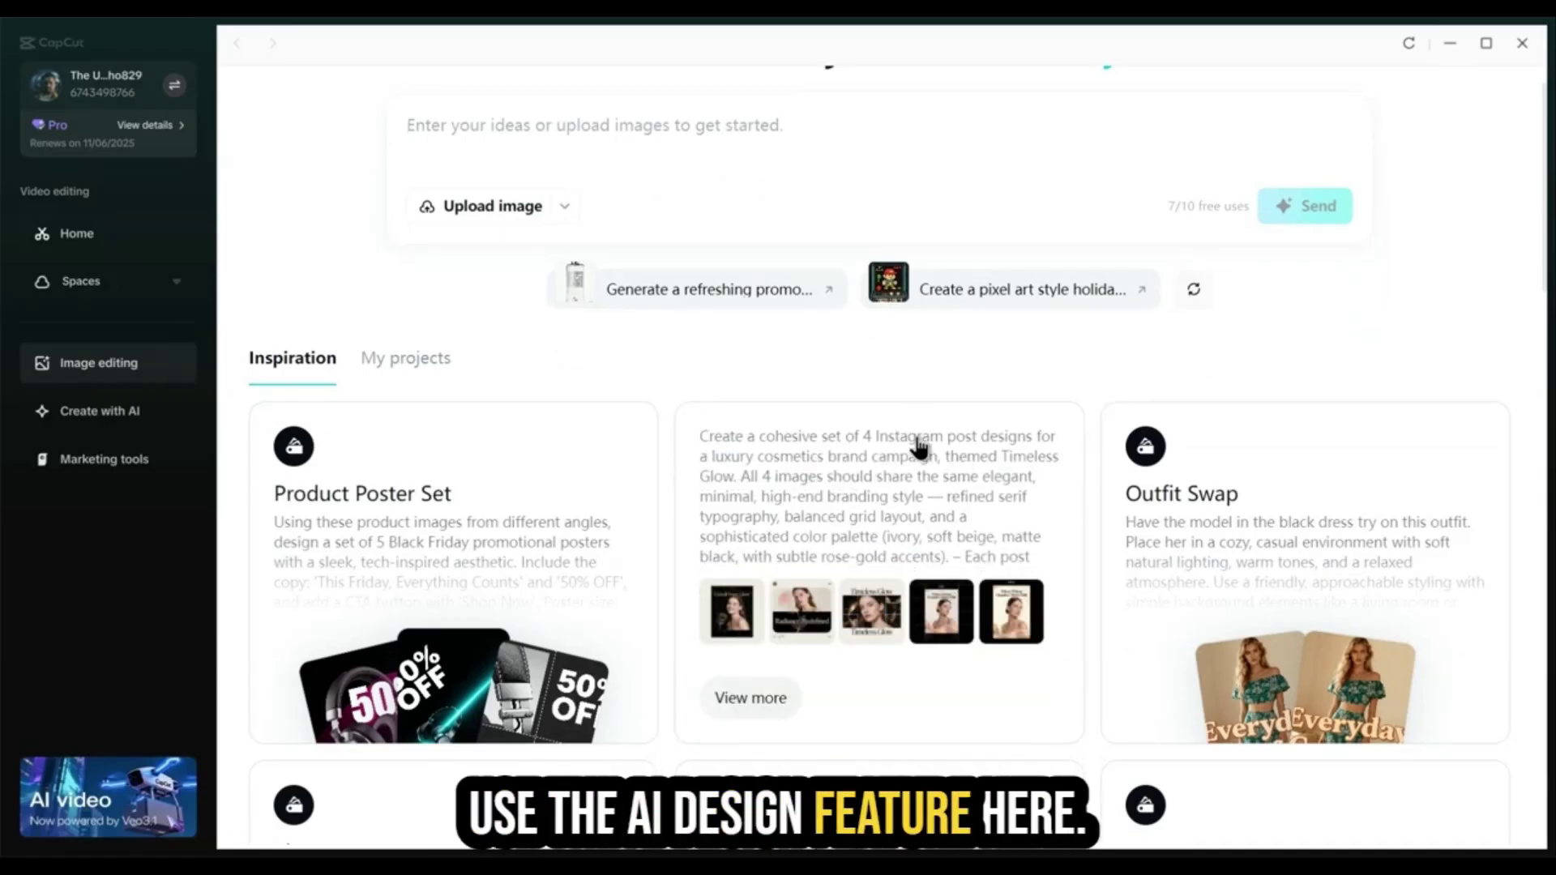
pyautogui.scroll(-1, 1290, 243)
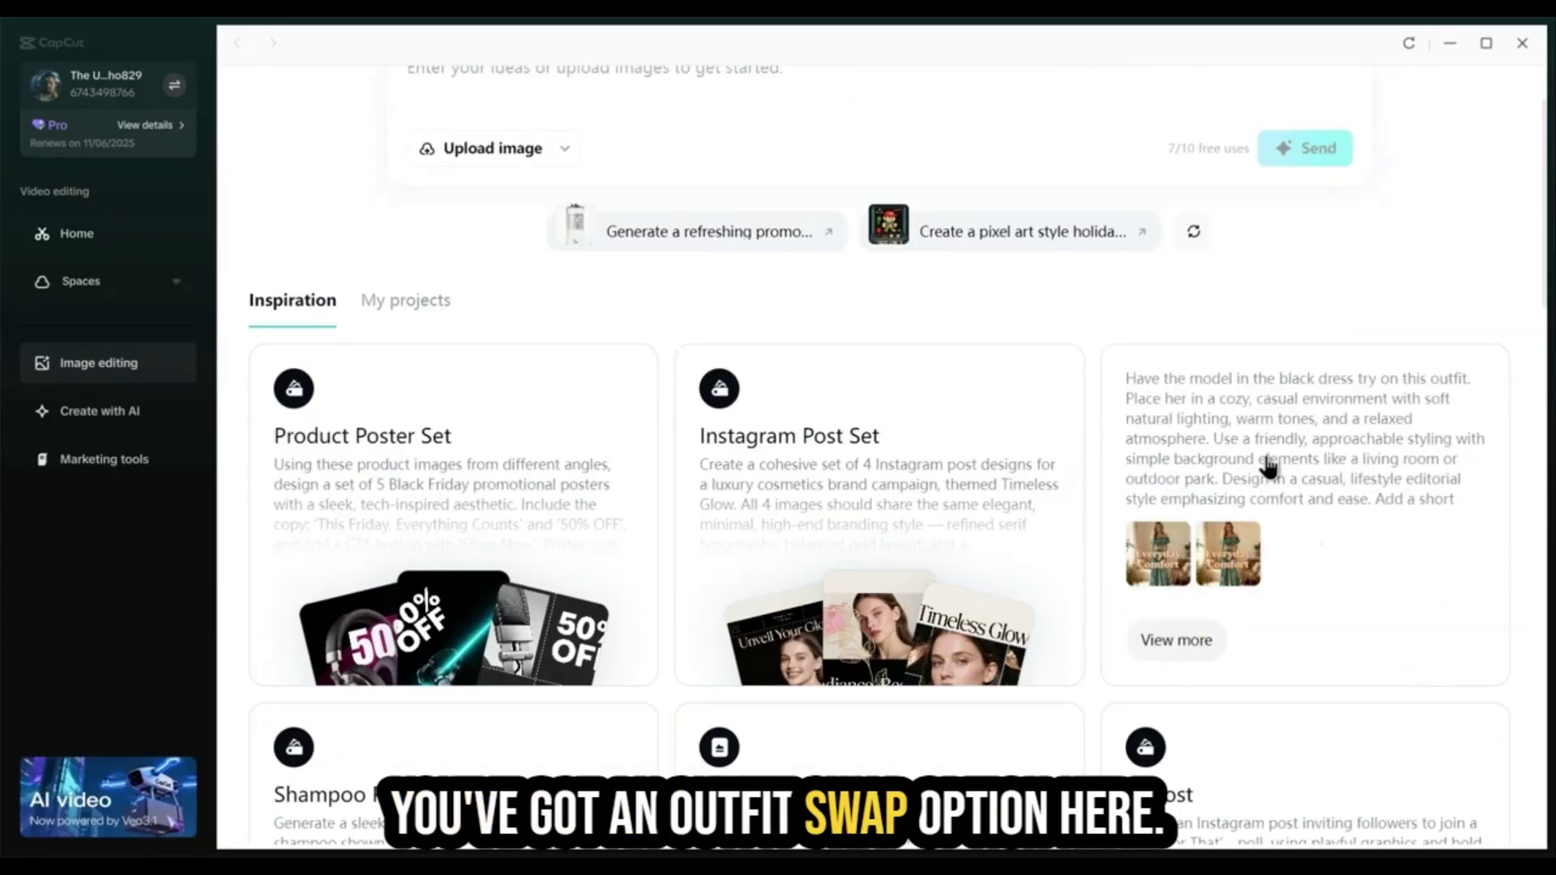
pyautogui.scroll(-3, 1253, 502)
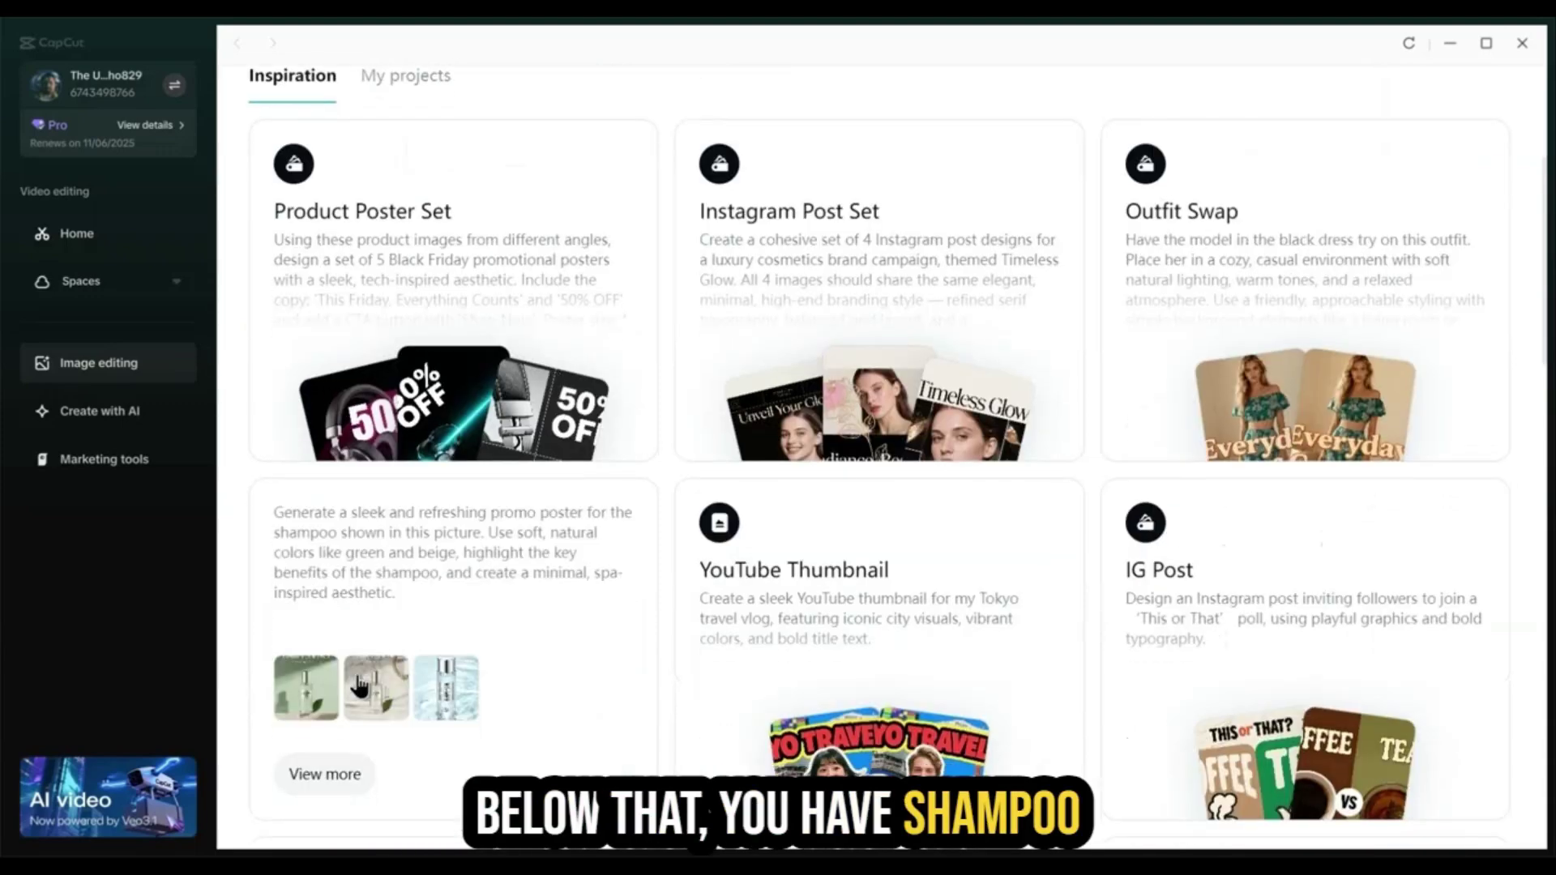
pyautogui.scroll(-2, 359, 686)
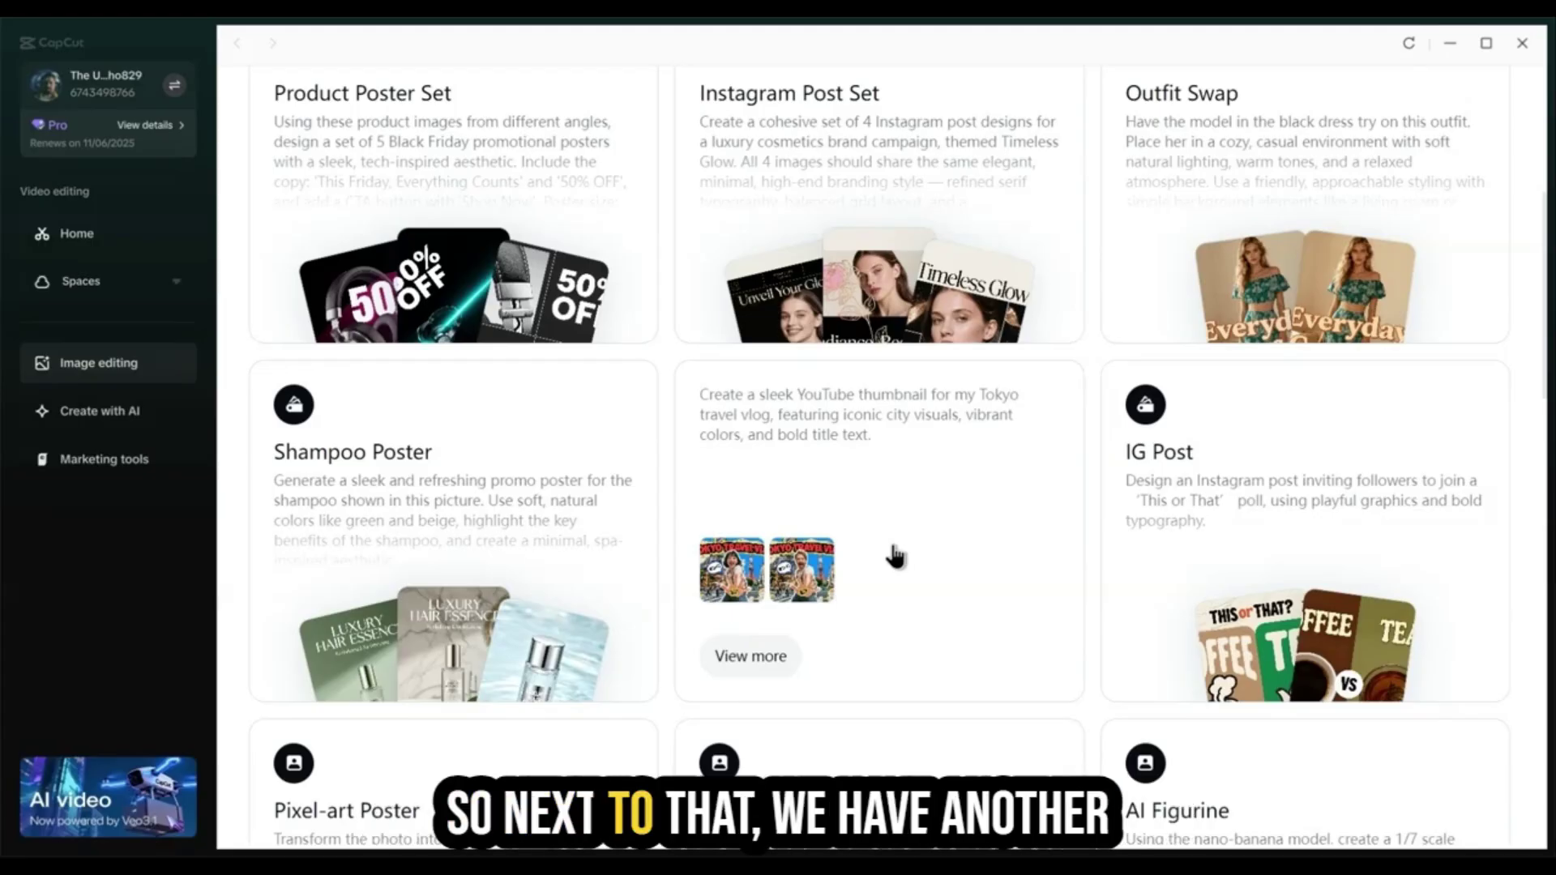
pyautogui.moveTo(1208, 440)
pyautogui.scroll(-5, 1233, 504)
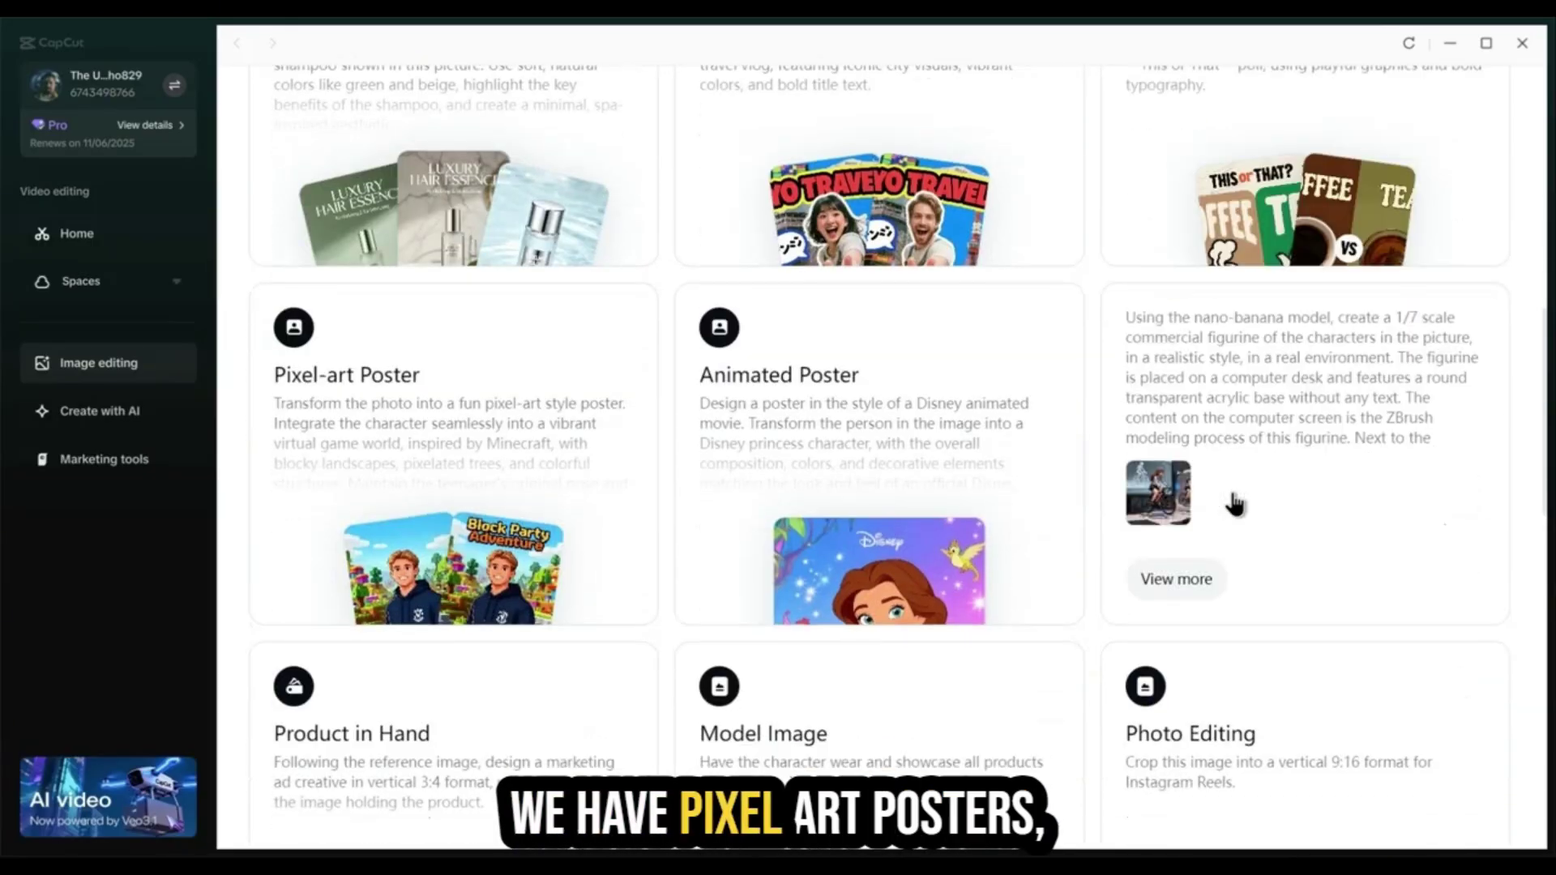
# Examine the Pixel-art Poster, Animated Poster, AI Figurine, Product in Hand, Model Image, Photo Editing and Logo Design templates.
pyautogui.moveTo(442, 452)
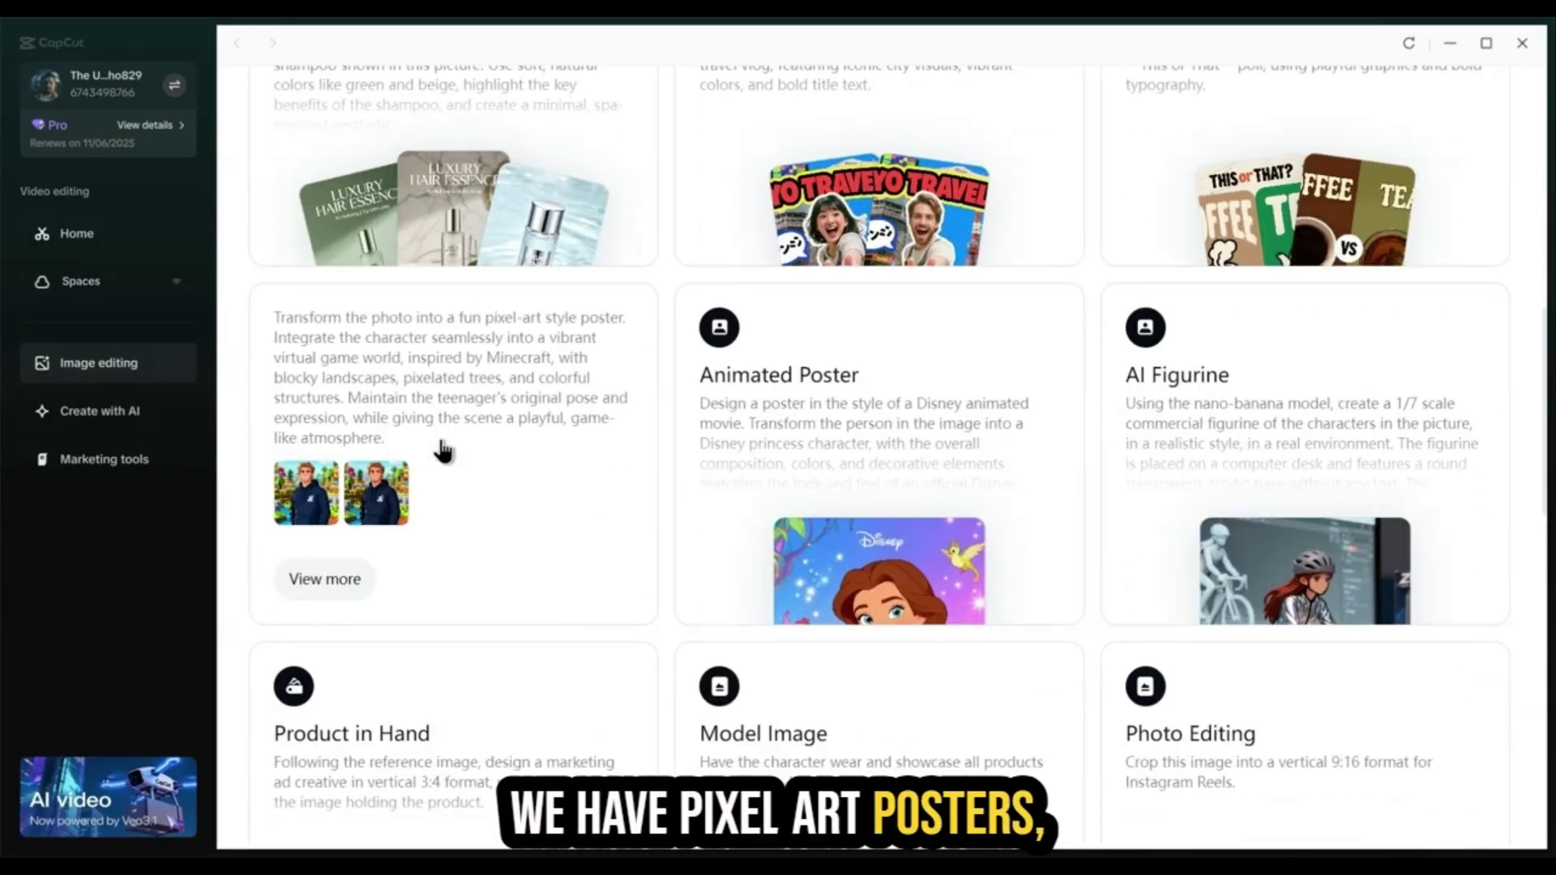
pyautogui.moveTo(833, 434)
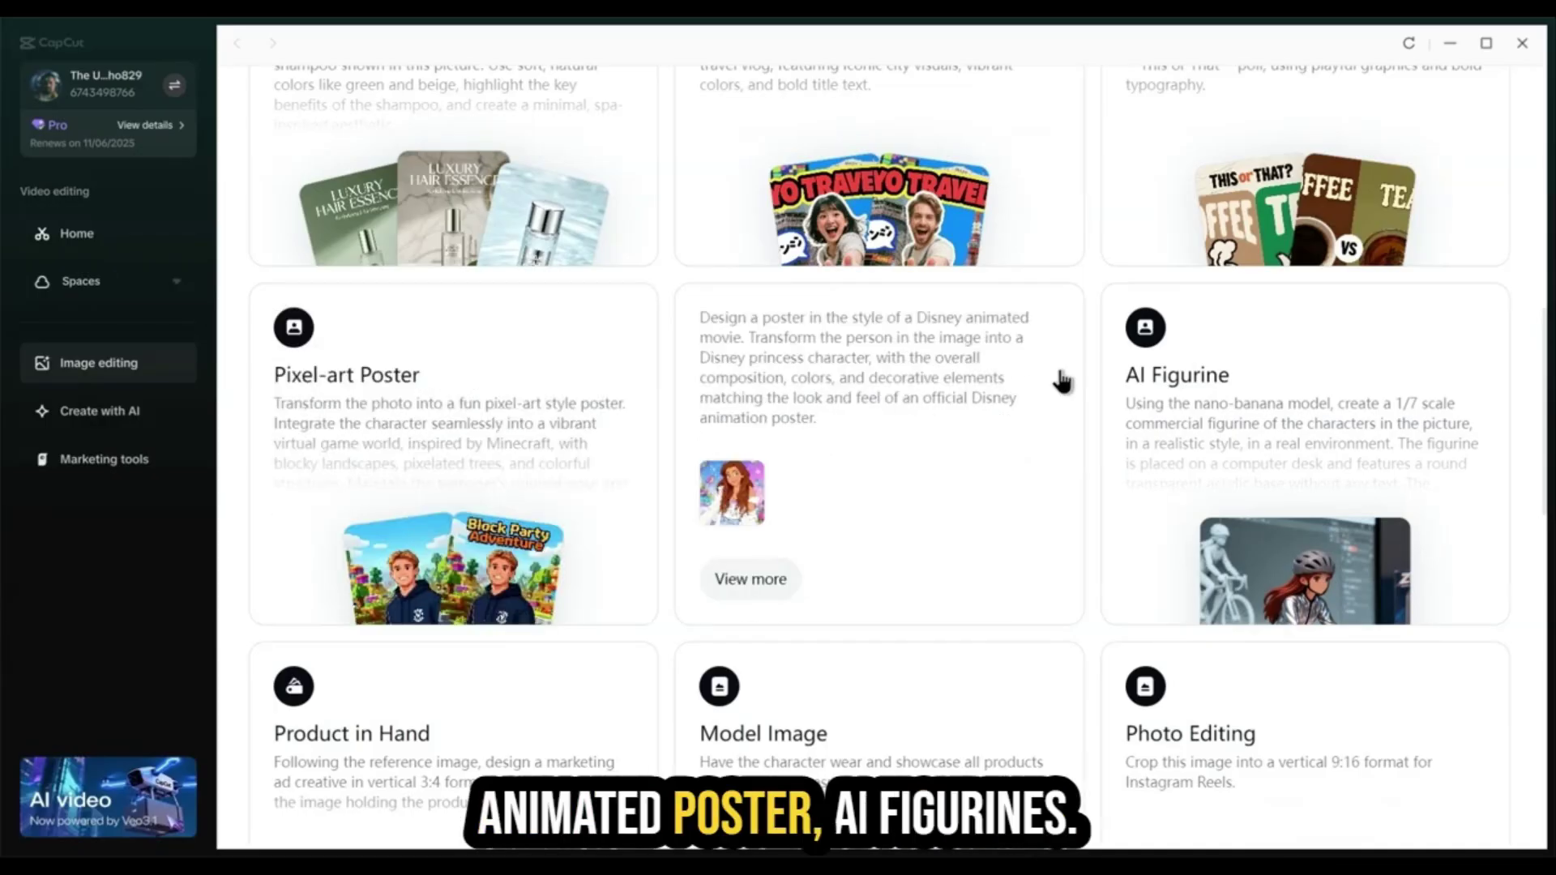
pyautogui.moveTo(1118, 420)
pyautogui.scroll(-3, 1118, 420)
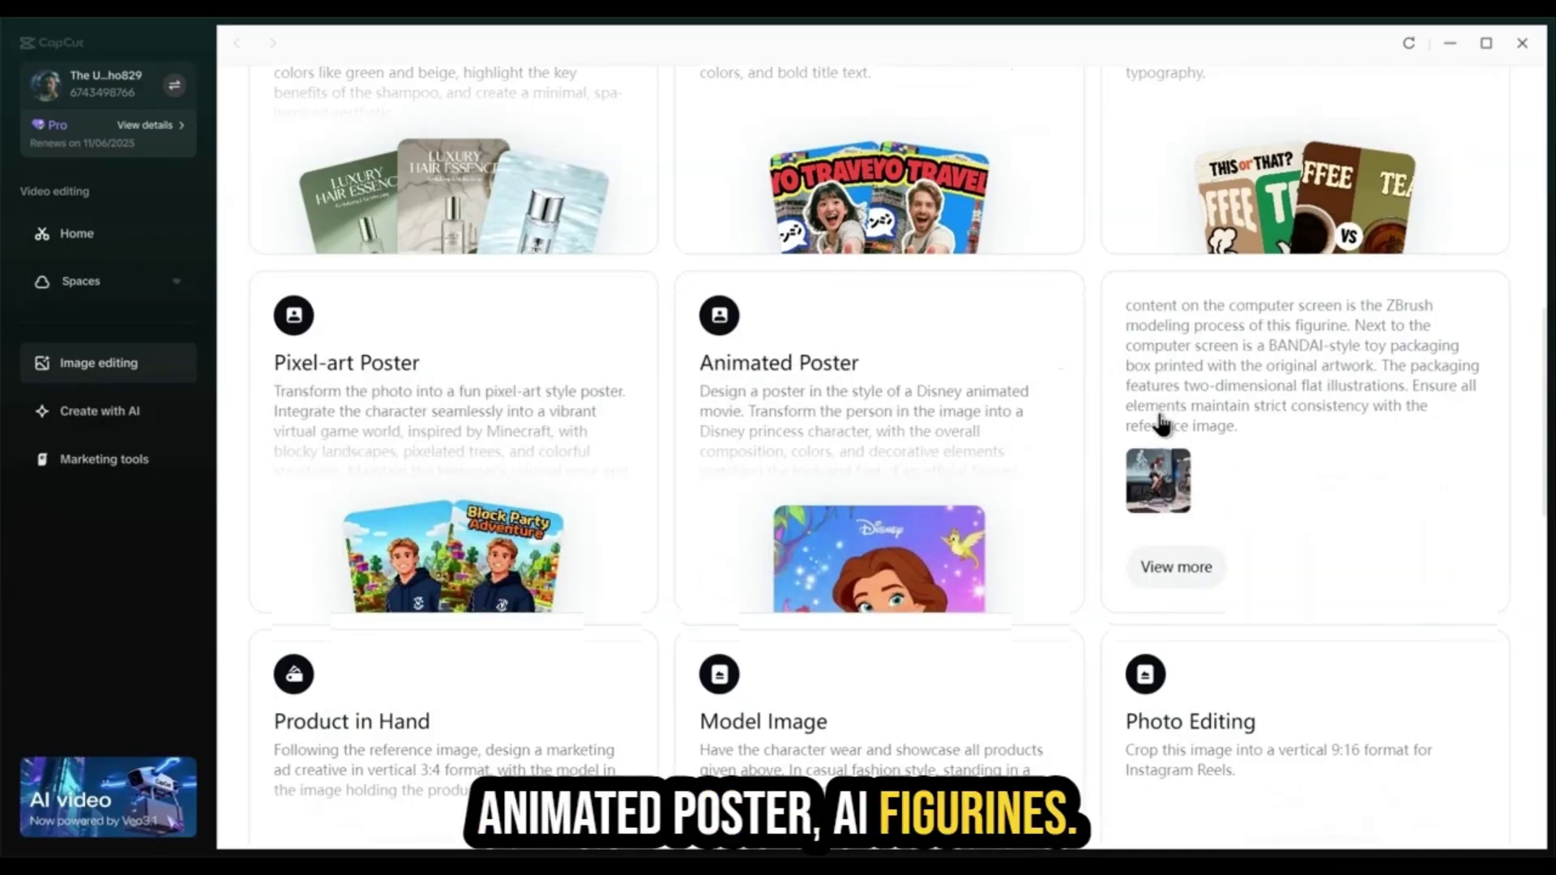
pyautogui.scroll(-4, 451, 670)
pyautogui.moveTo(438, 680)
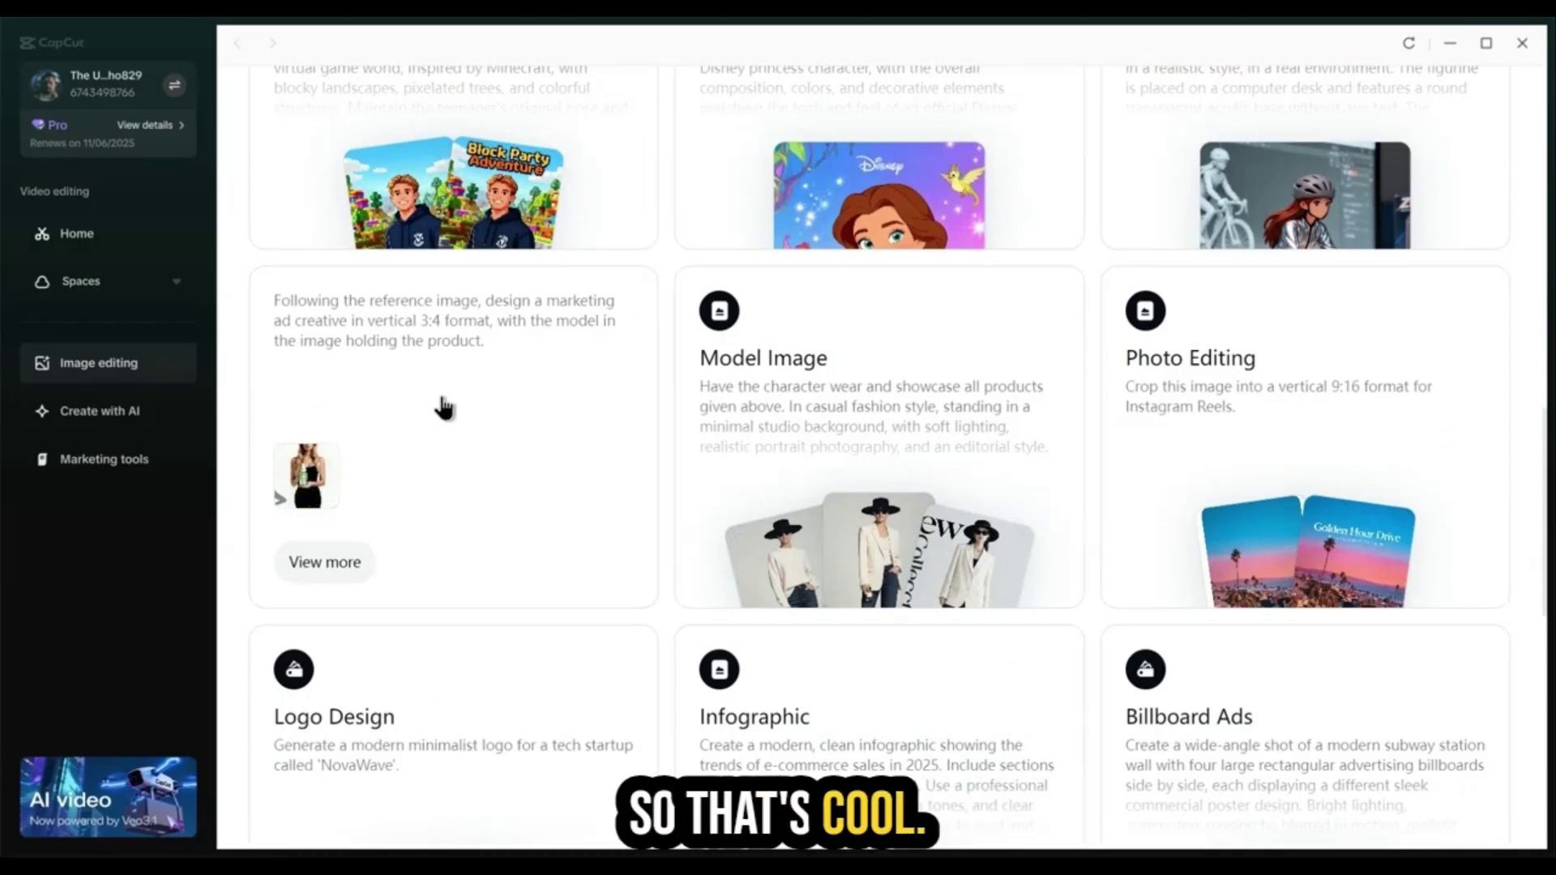
pyautogui.moveTo(862, 464)
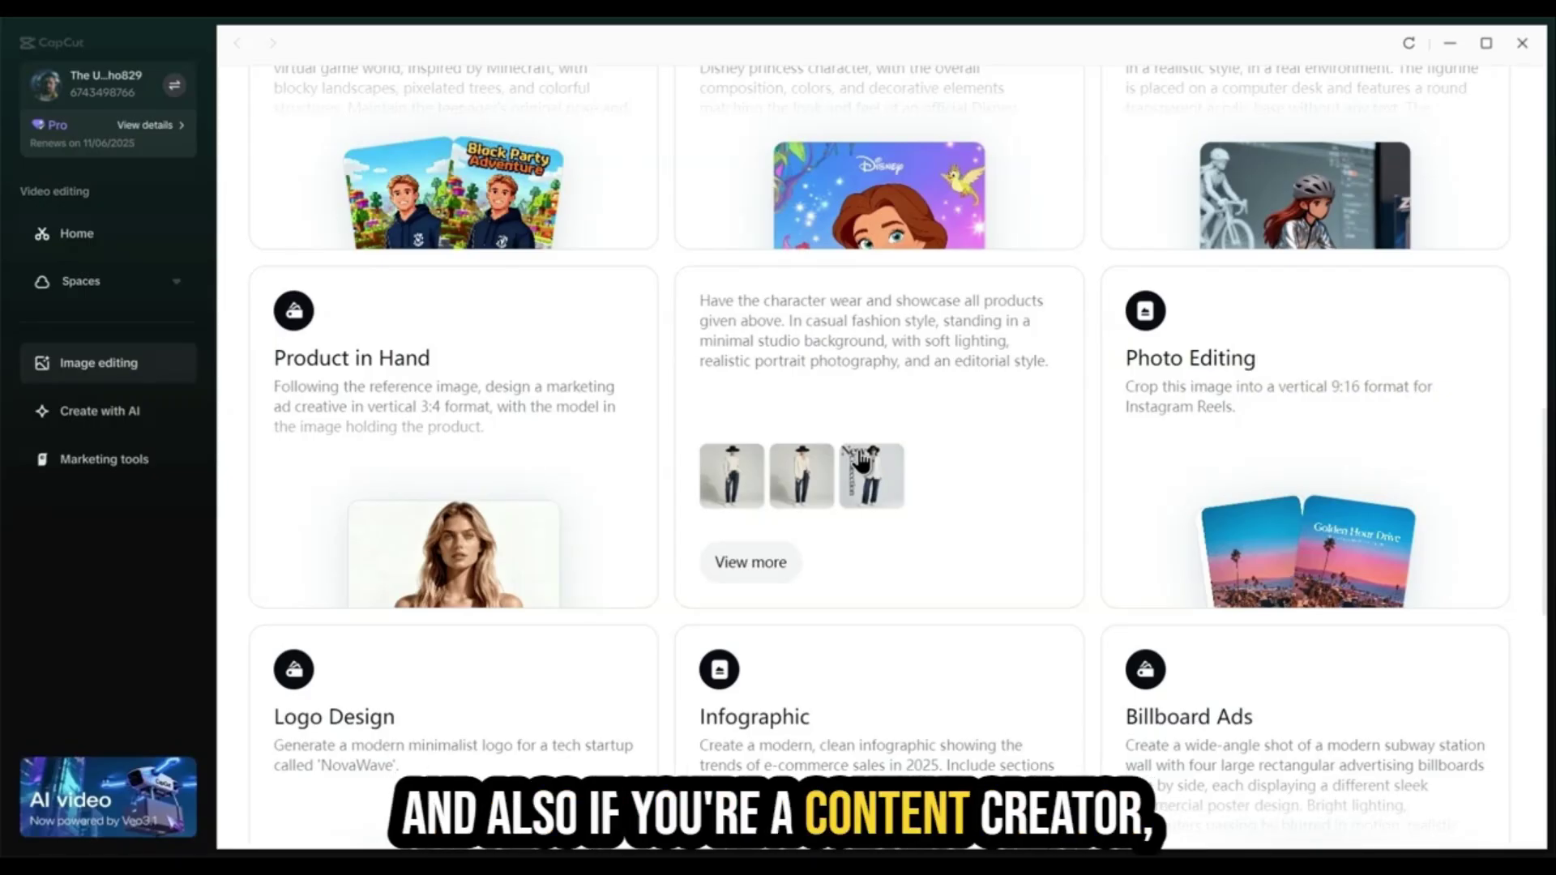
pyautogui.scroll(-3, 861, 460)
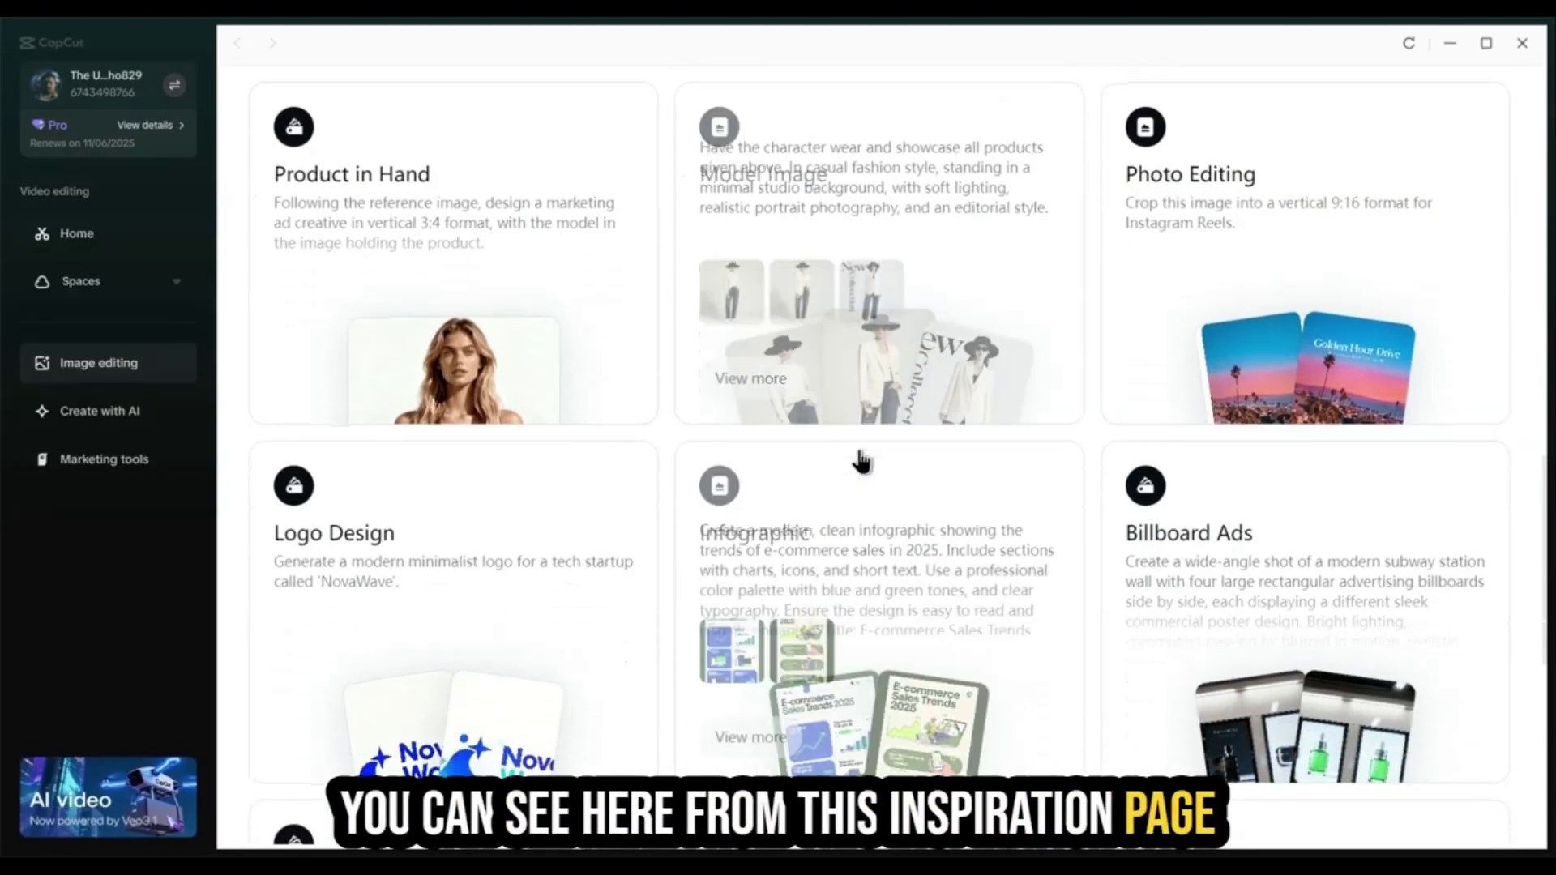
pyautogui.moveTo(1208, 285)
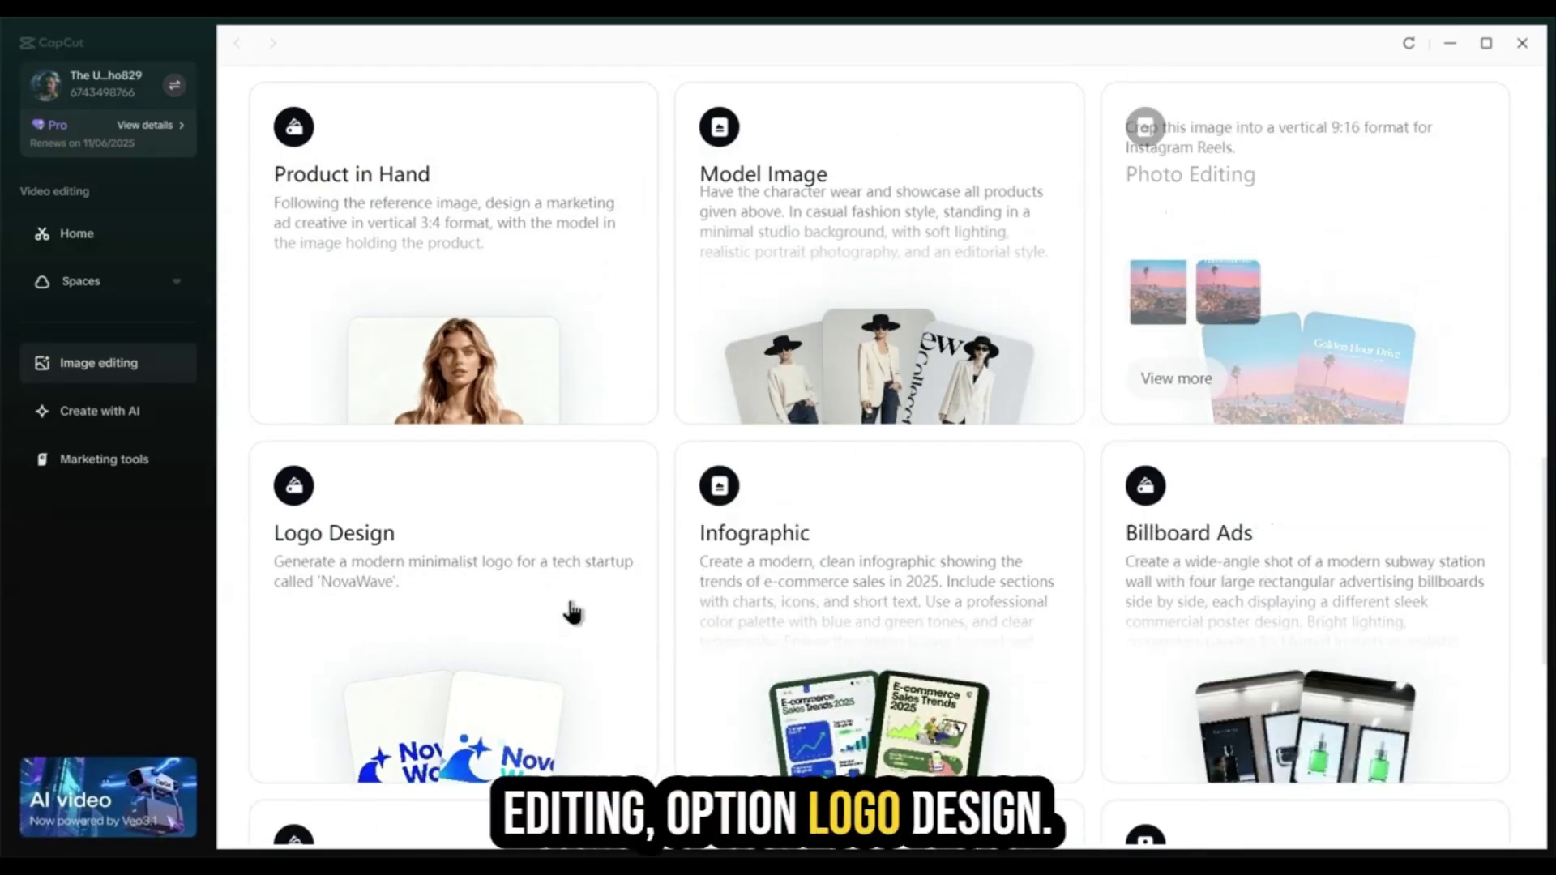
pyautogui.moveTo(479, 656)
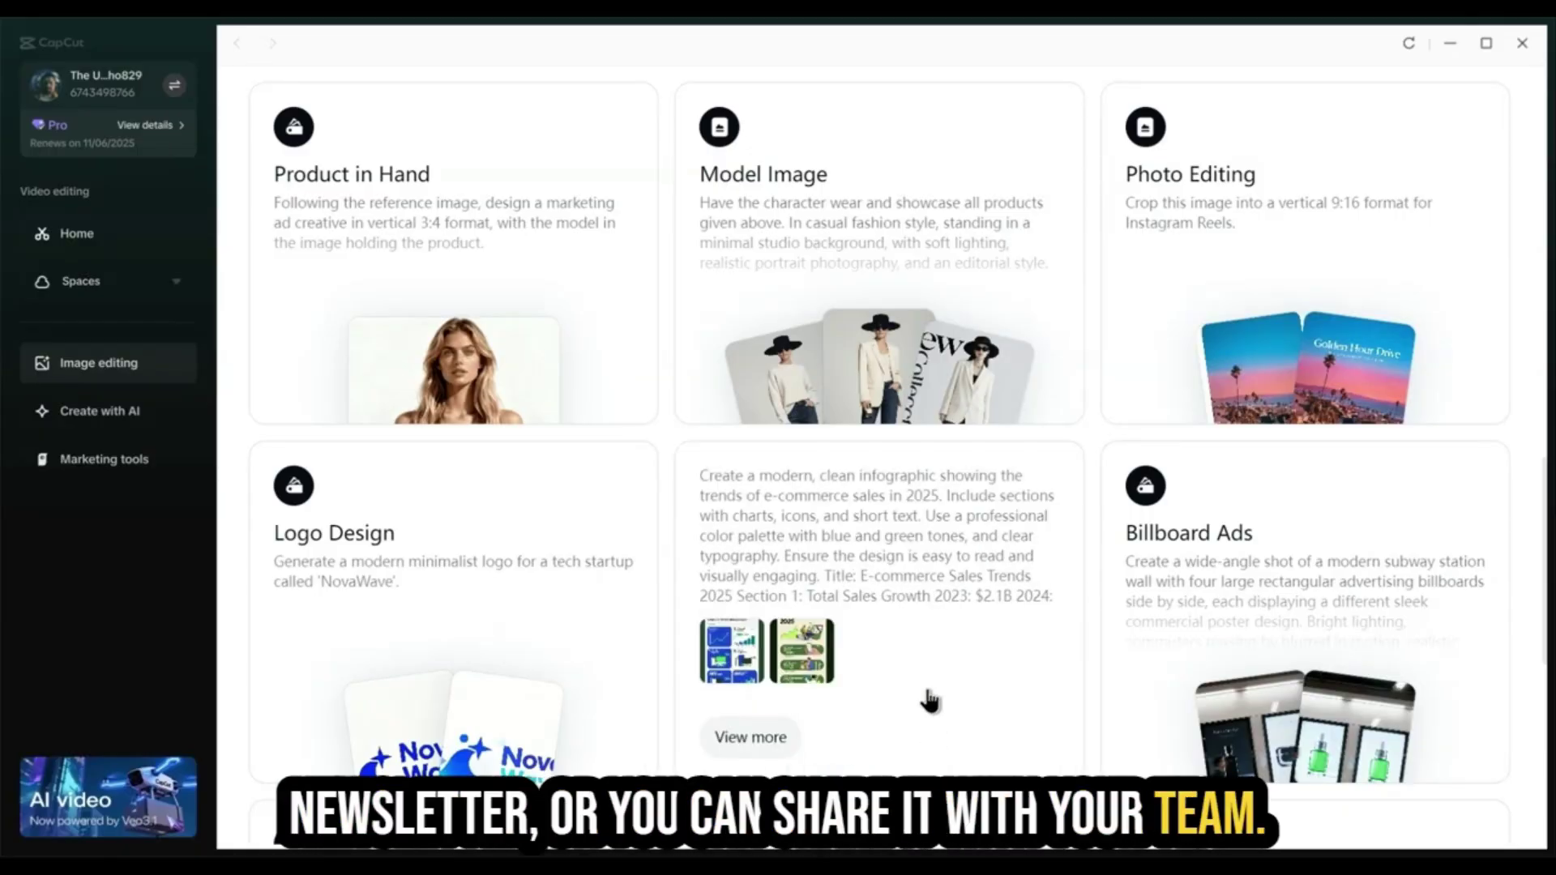
# Examine the remaining inspiration templates, including Billboard Ads, the coffee shop IG Post, Storyboard, photo enhancement, Event Poster and Fashion Branding Poster.
pyautogui.scroll(-6, 1229, 483)
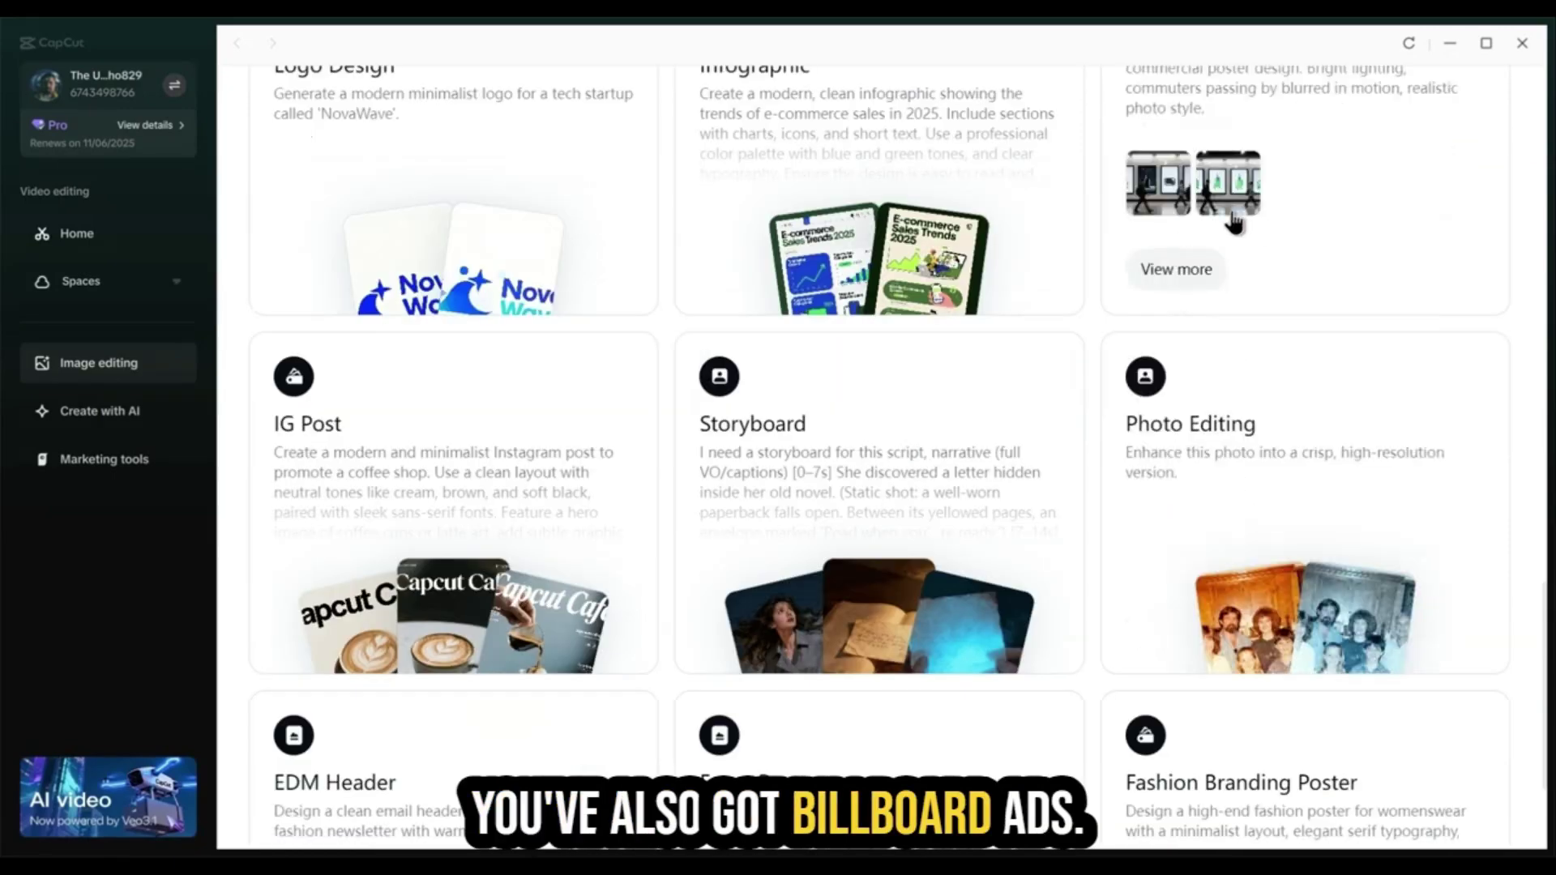
pyautogui.scroll(3, 1233, 266)
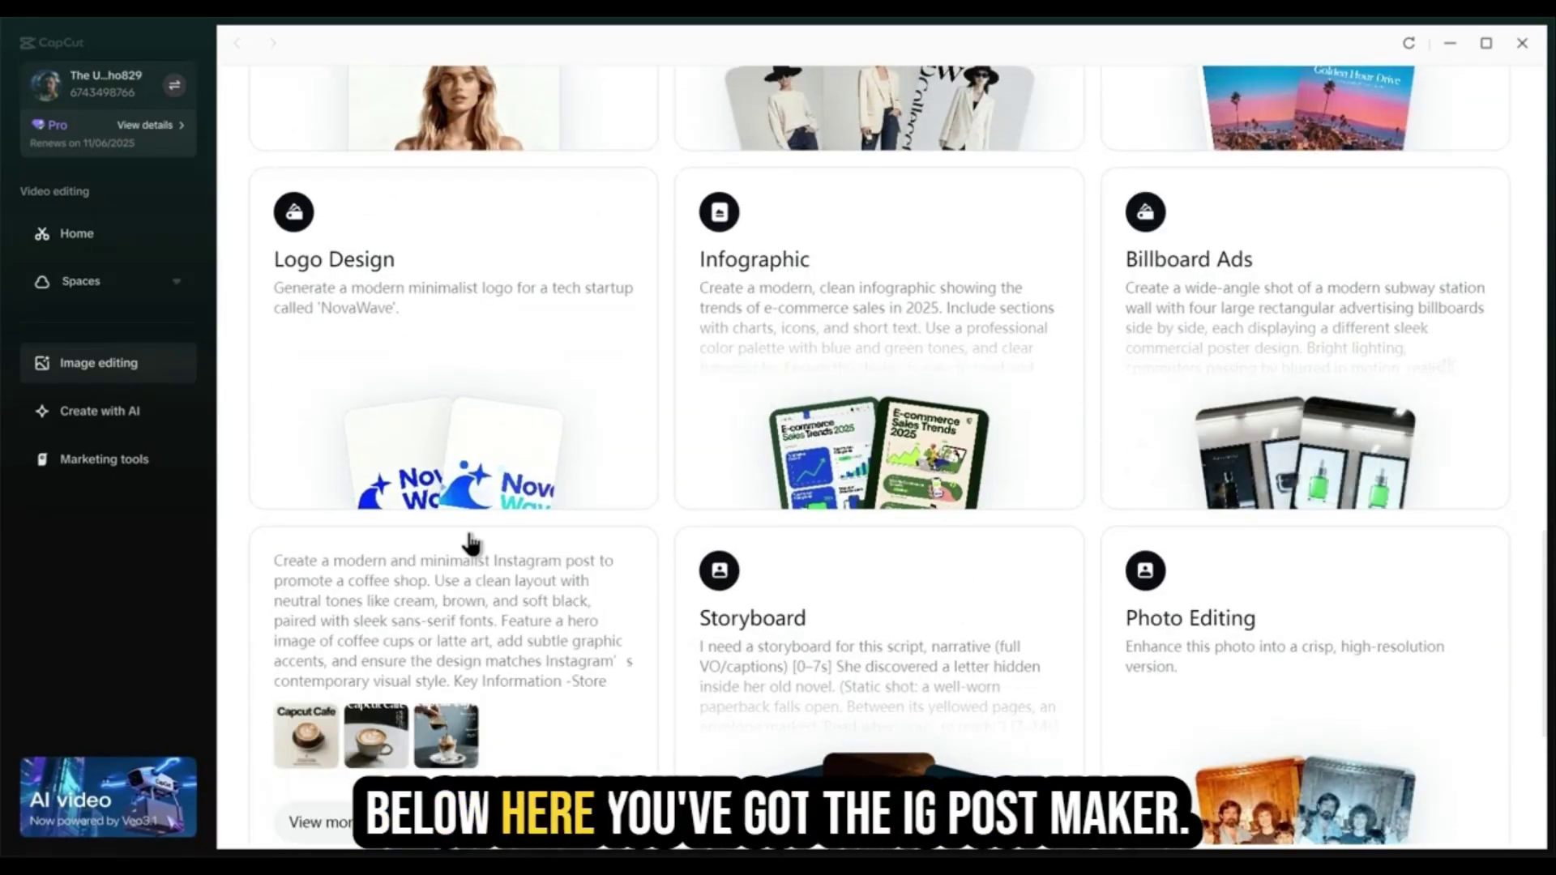
pyautogui.scroll(-2, 470, 546)
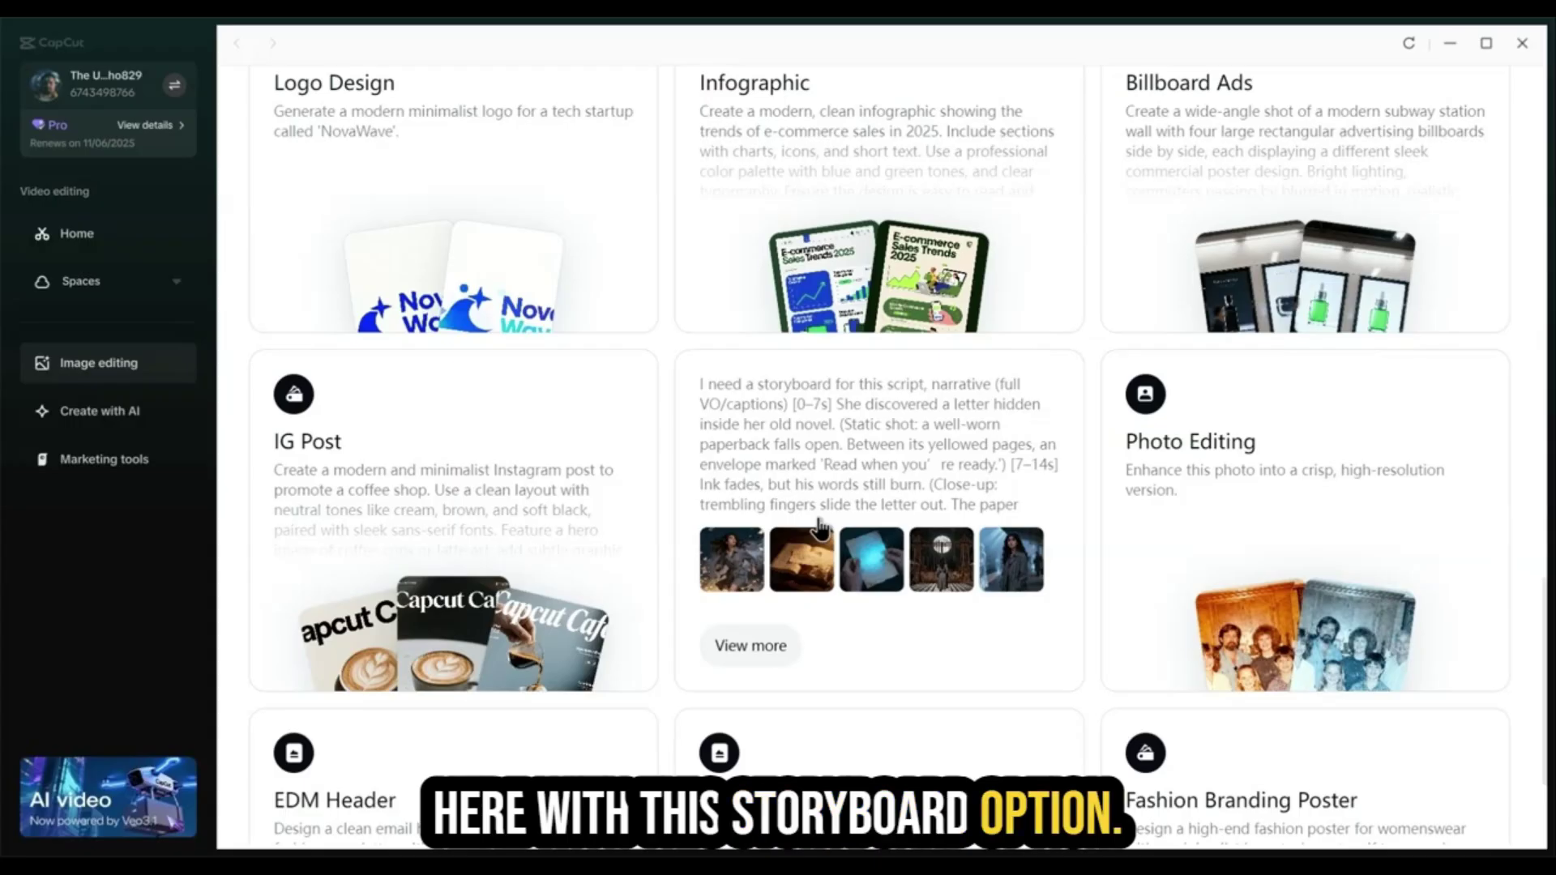
pyautogui.moveTo(1236, 476)
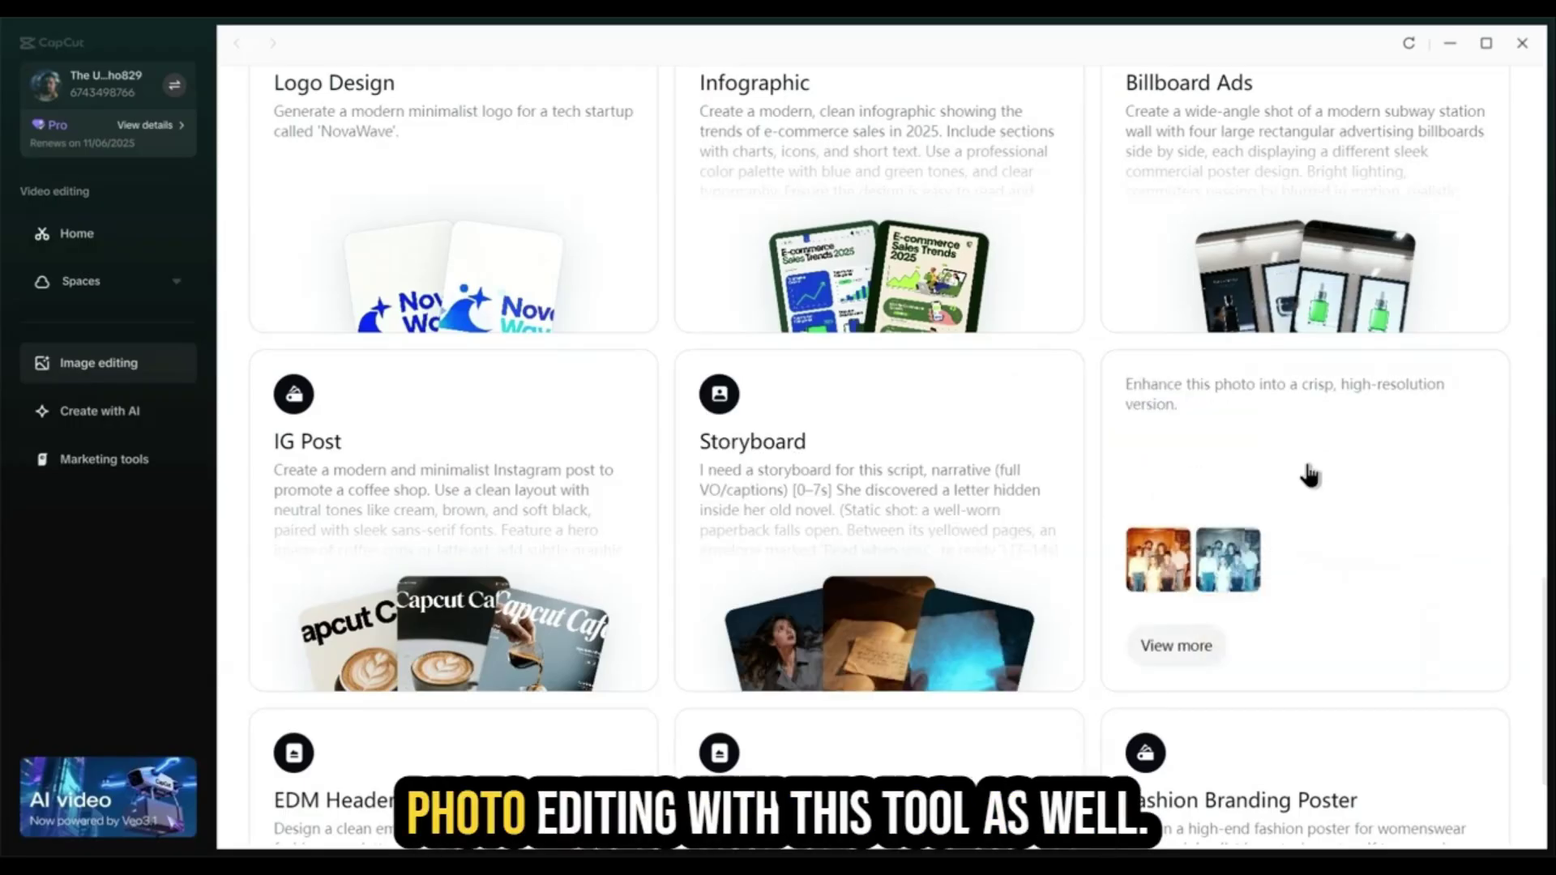
pyautogui.scroll(-2, 1232, 483)
pyautogui.scroll(-1, 1236, 481)
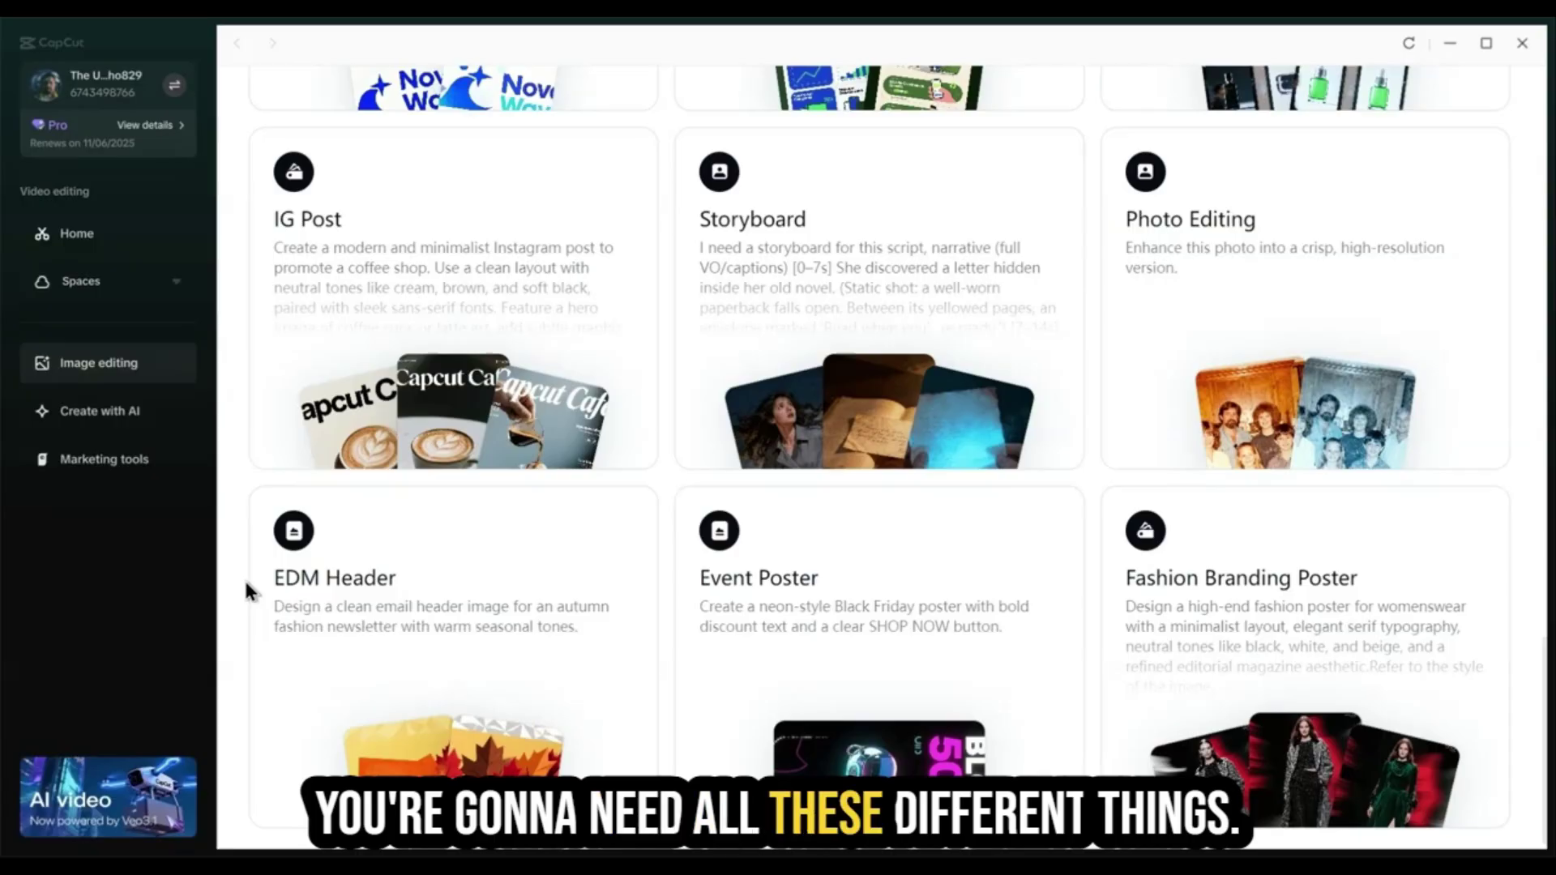
pyautogui.moveTo(637, 450)
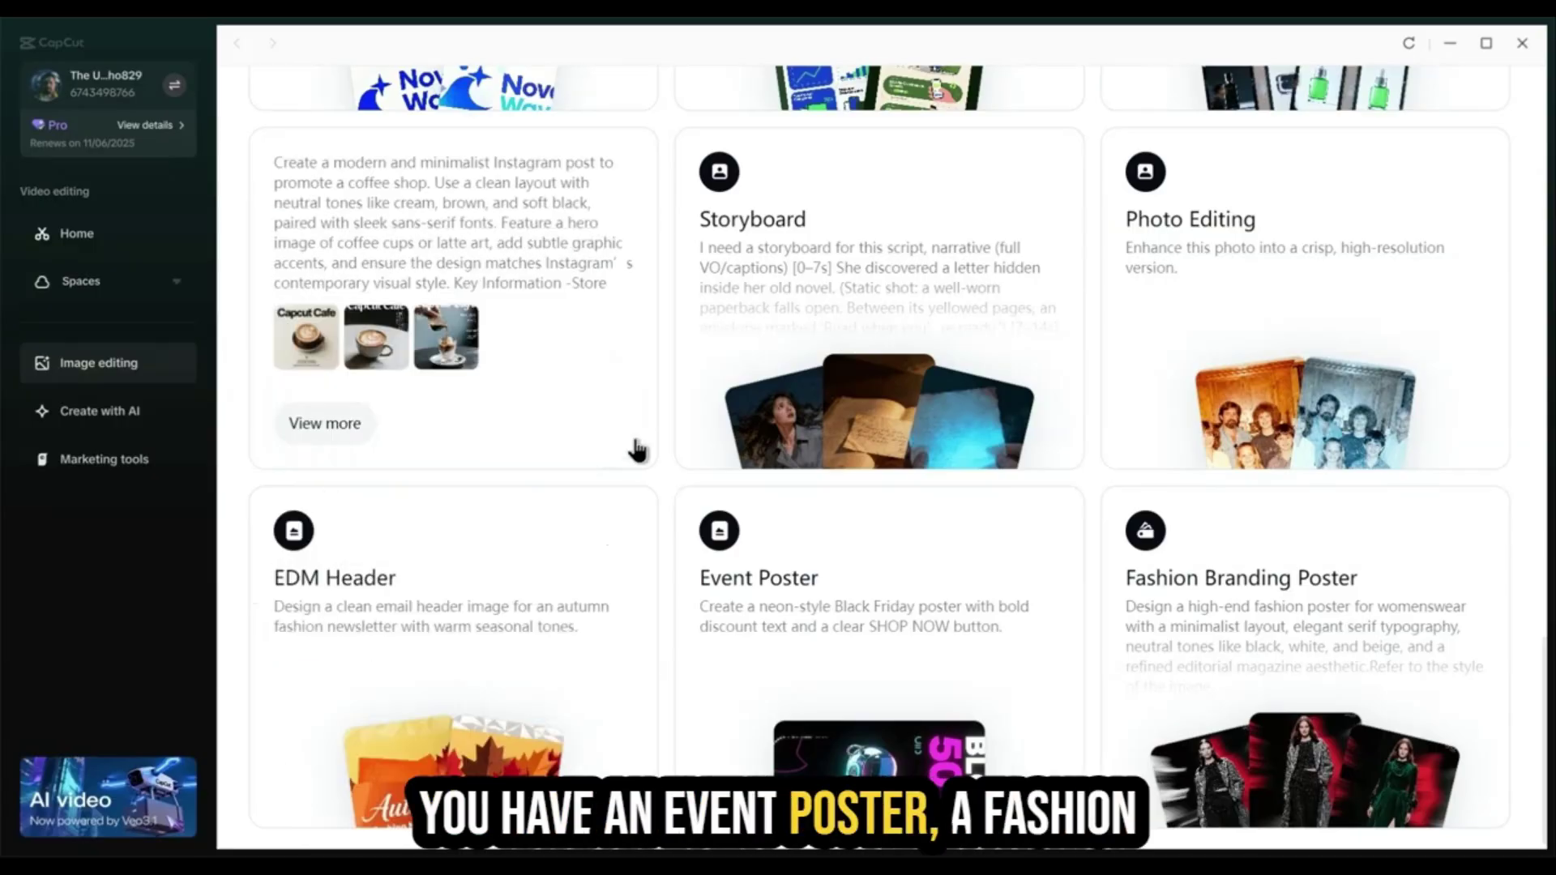
pyautogui.moveTo(1190, 548)
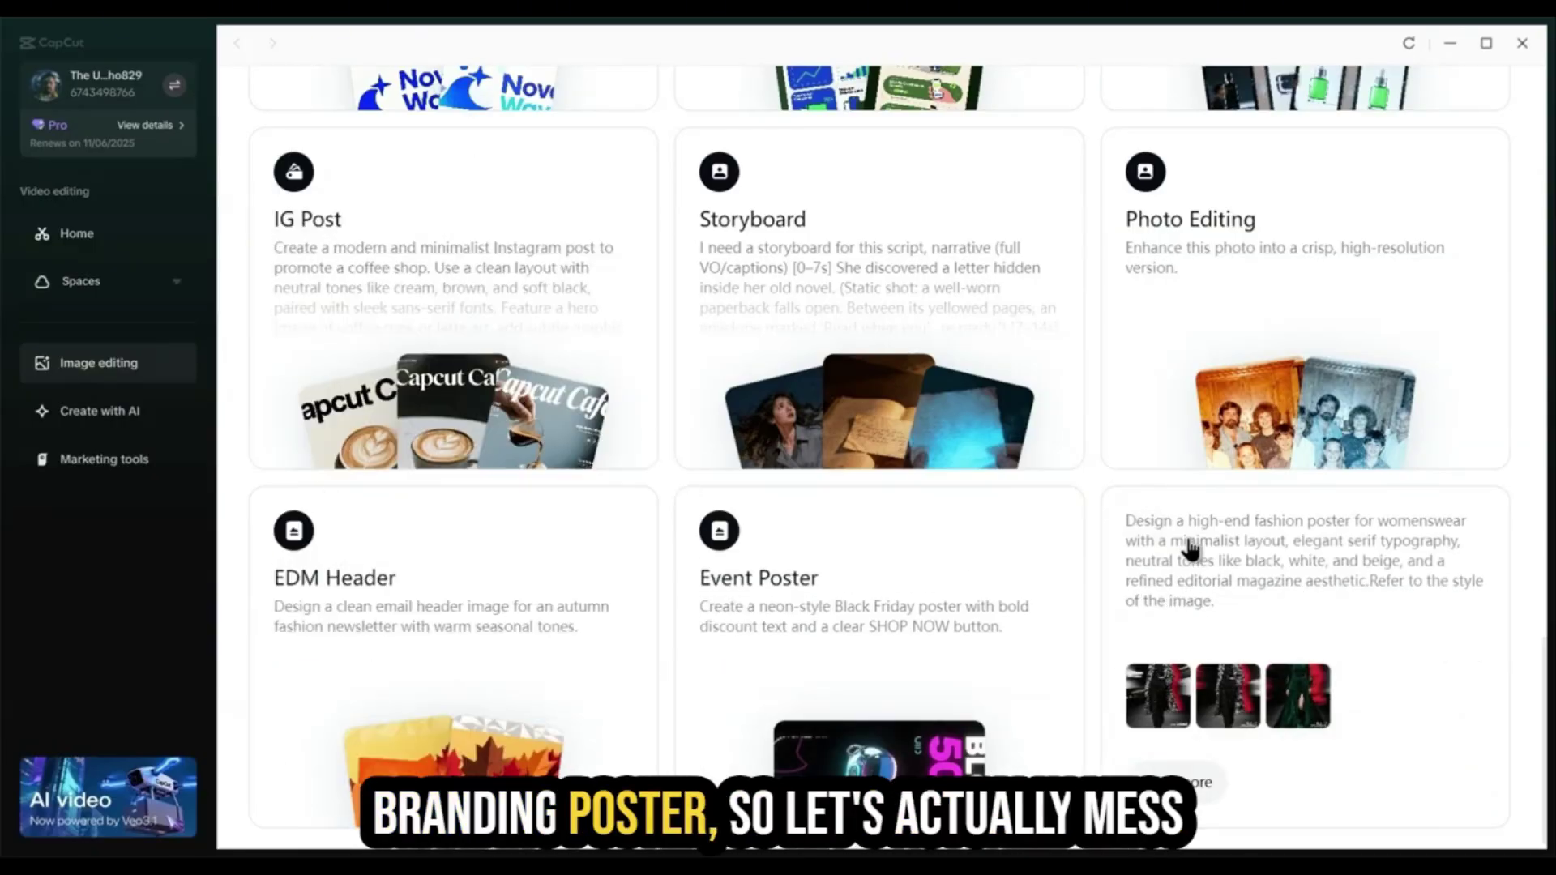
# Return to the start of the inspiration gallery and open the Product Poster Set template's details.
pyautogui.scroll(10, 1190, 549)
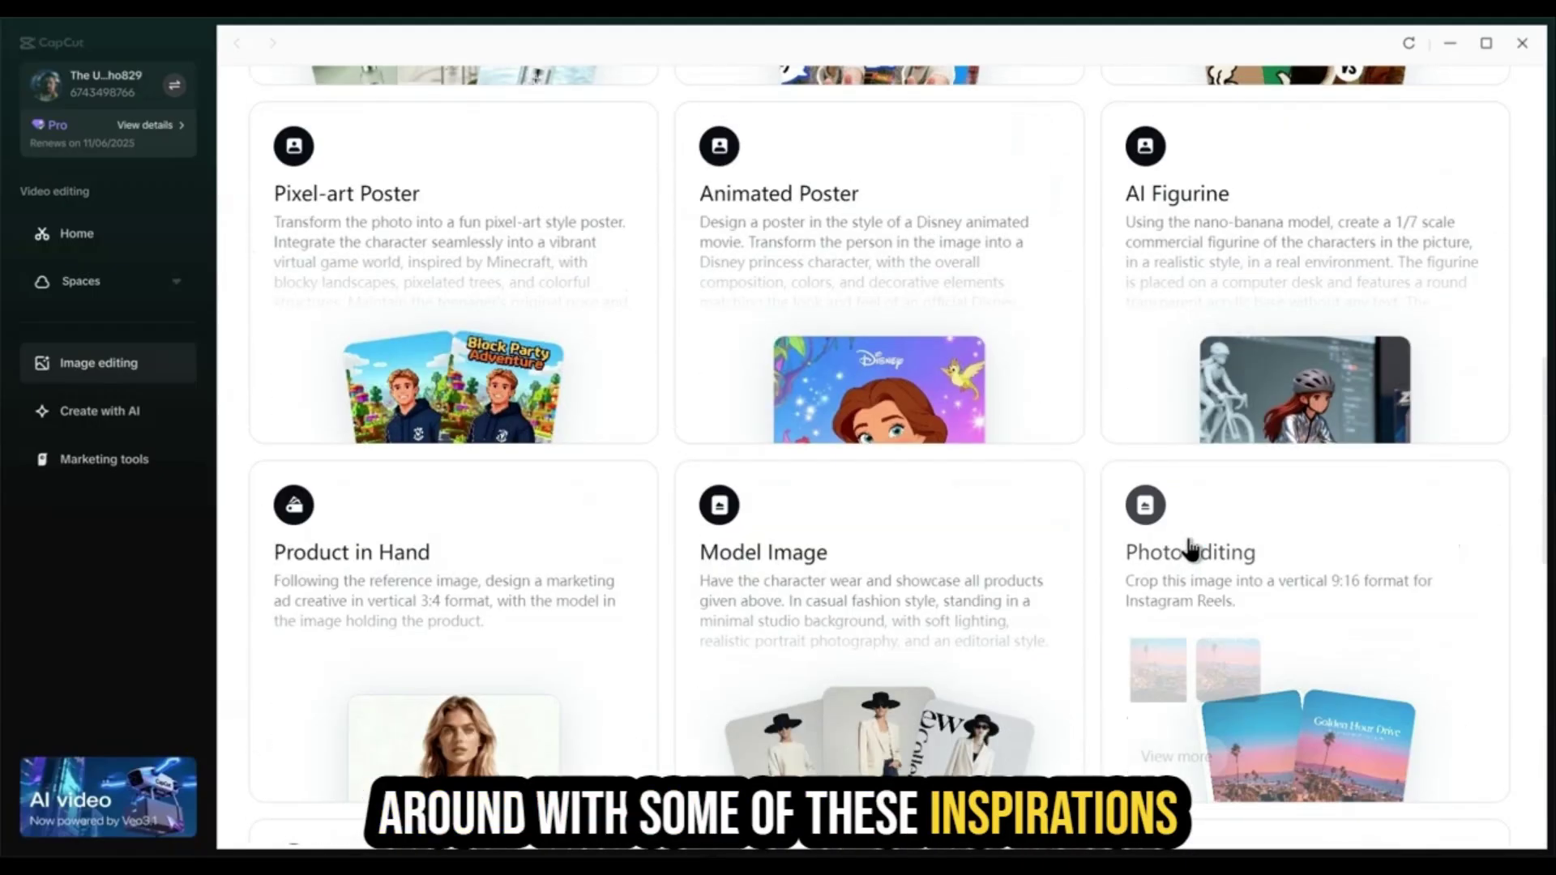
pyautogui.scroll(10, 1189, 548)
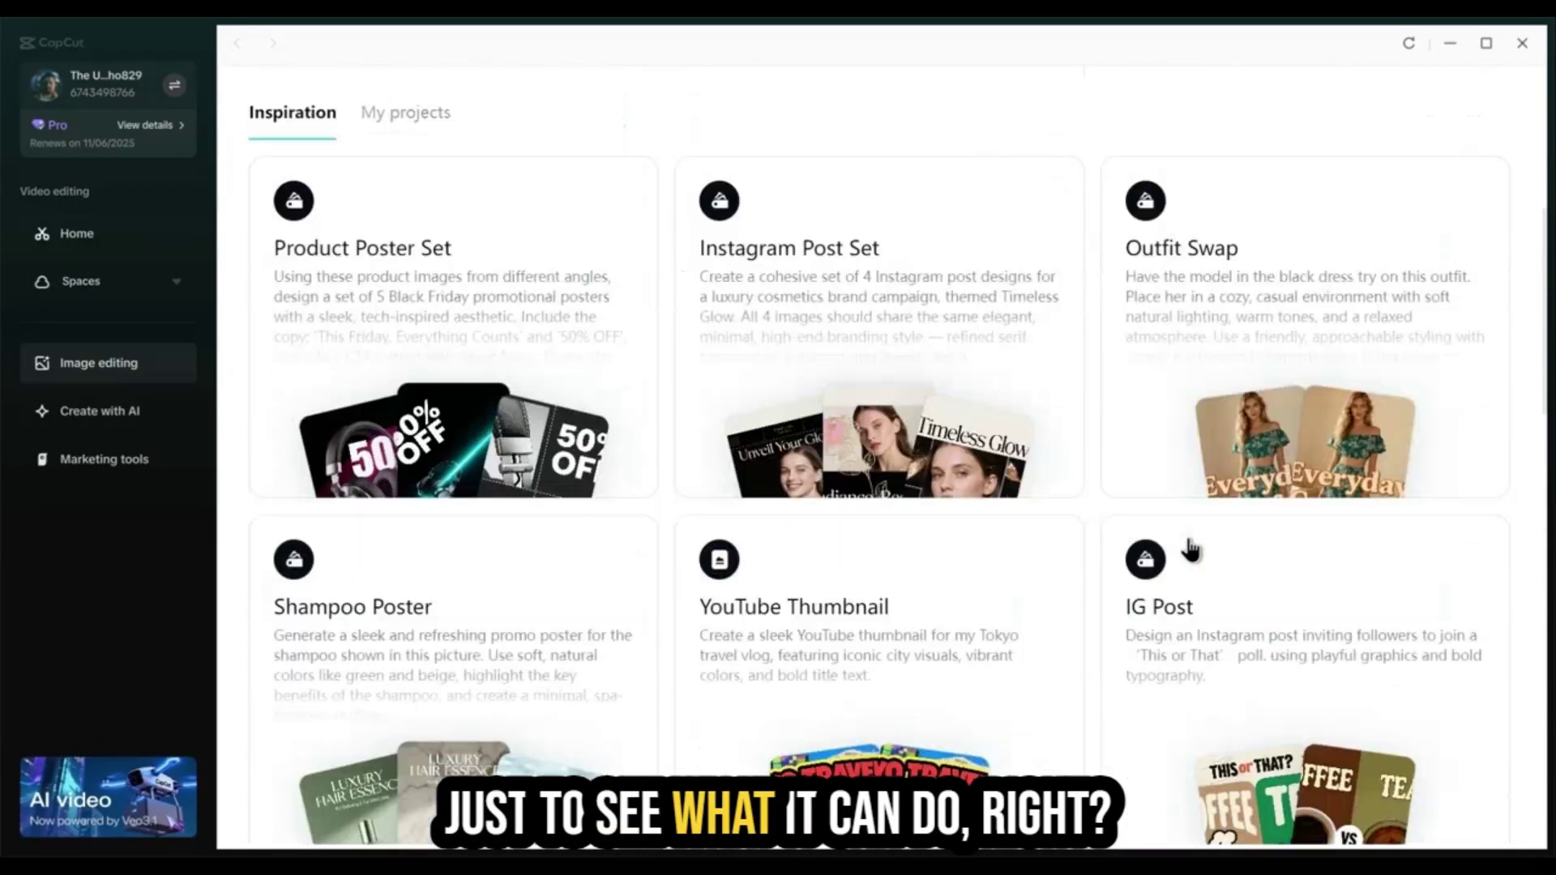
pyautogui.scroll(3, 1190, 549)
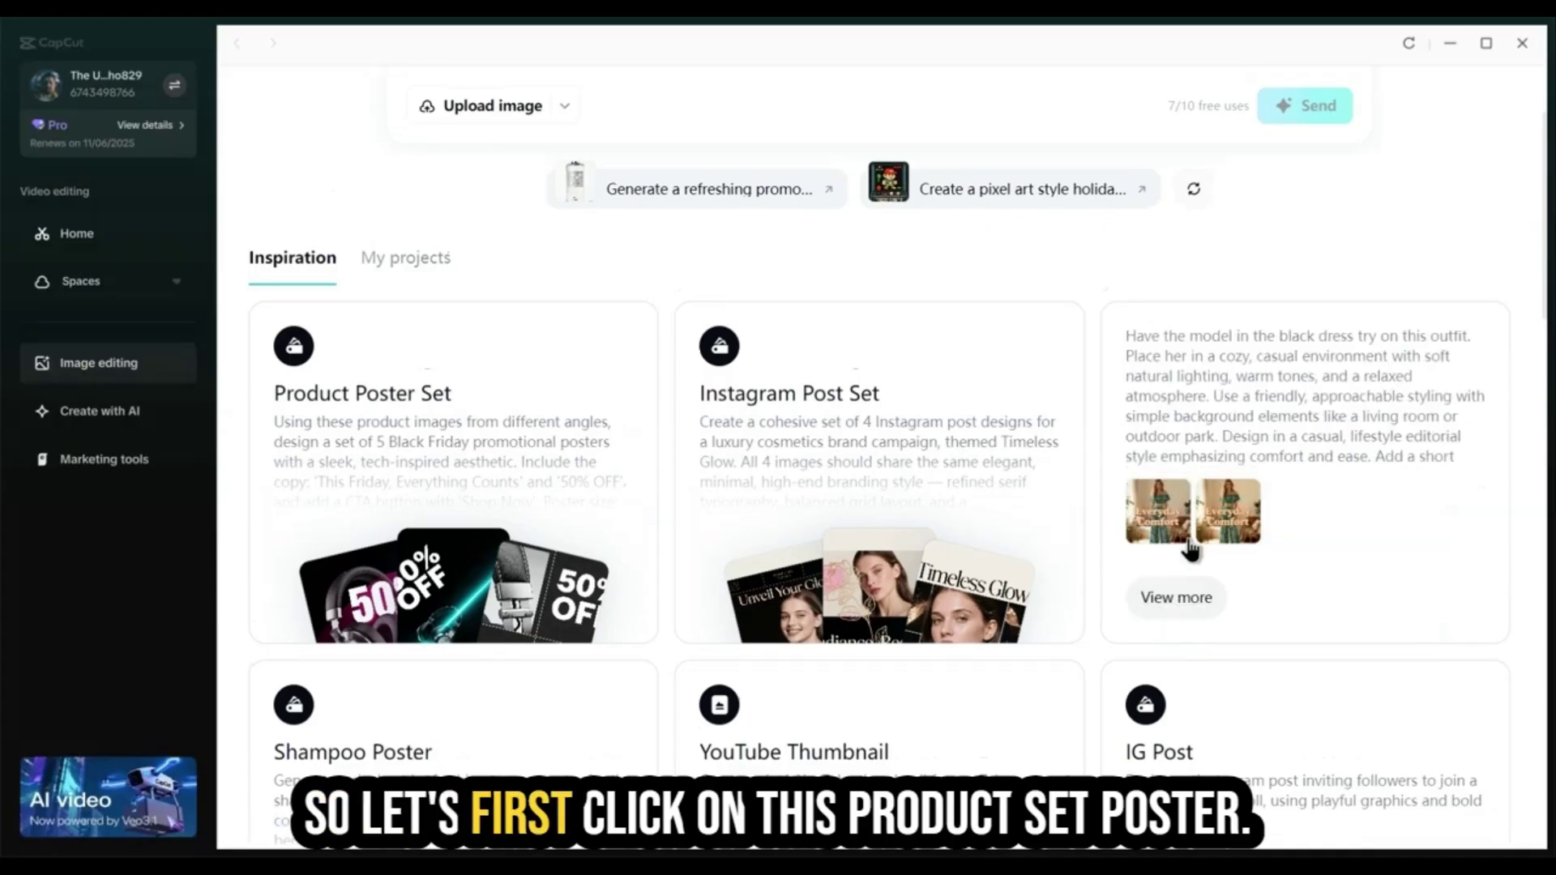
pyautogui.moveTo(428, 443)
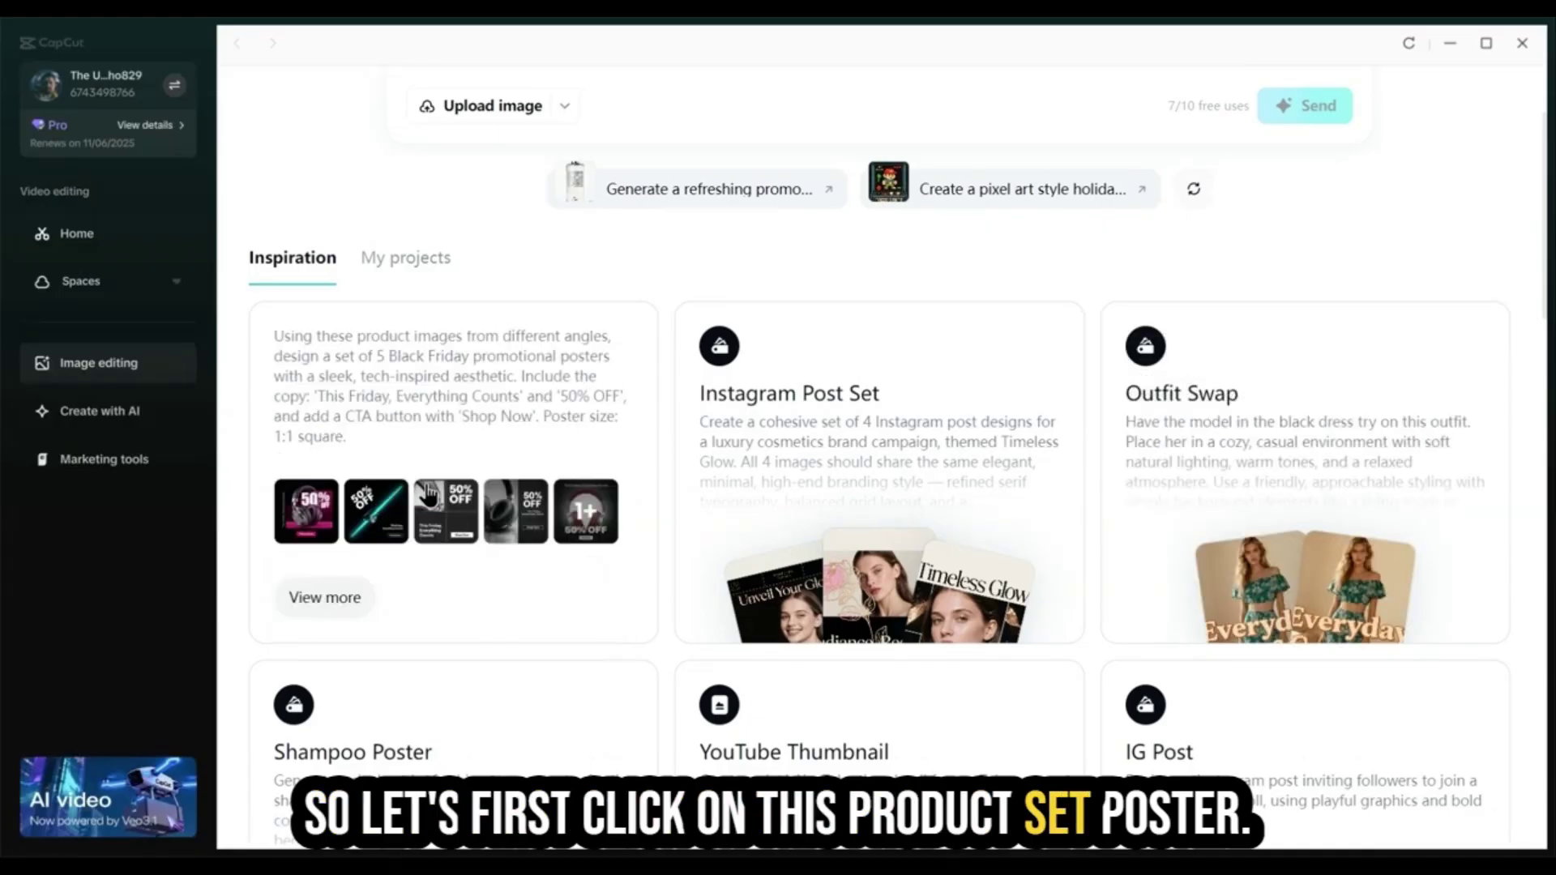
pyautogui.click(427, 442)
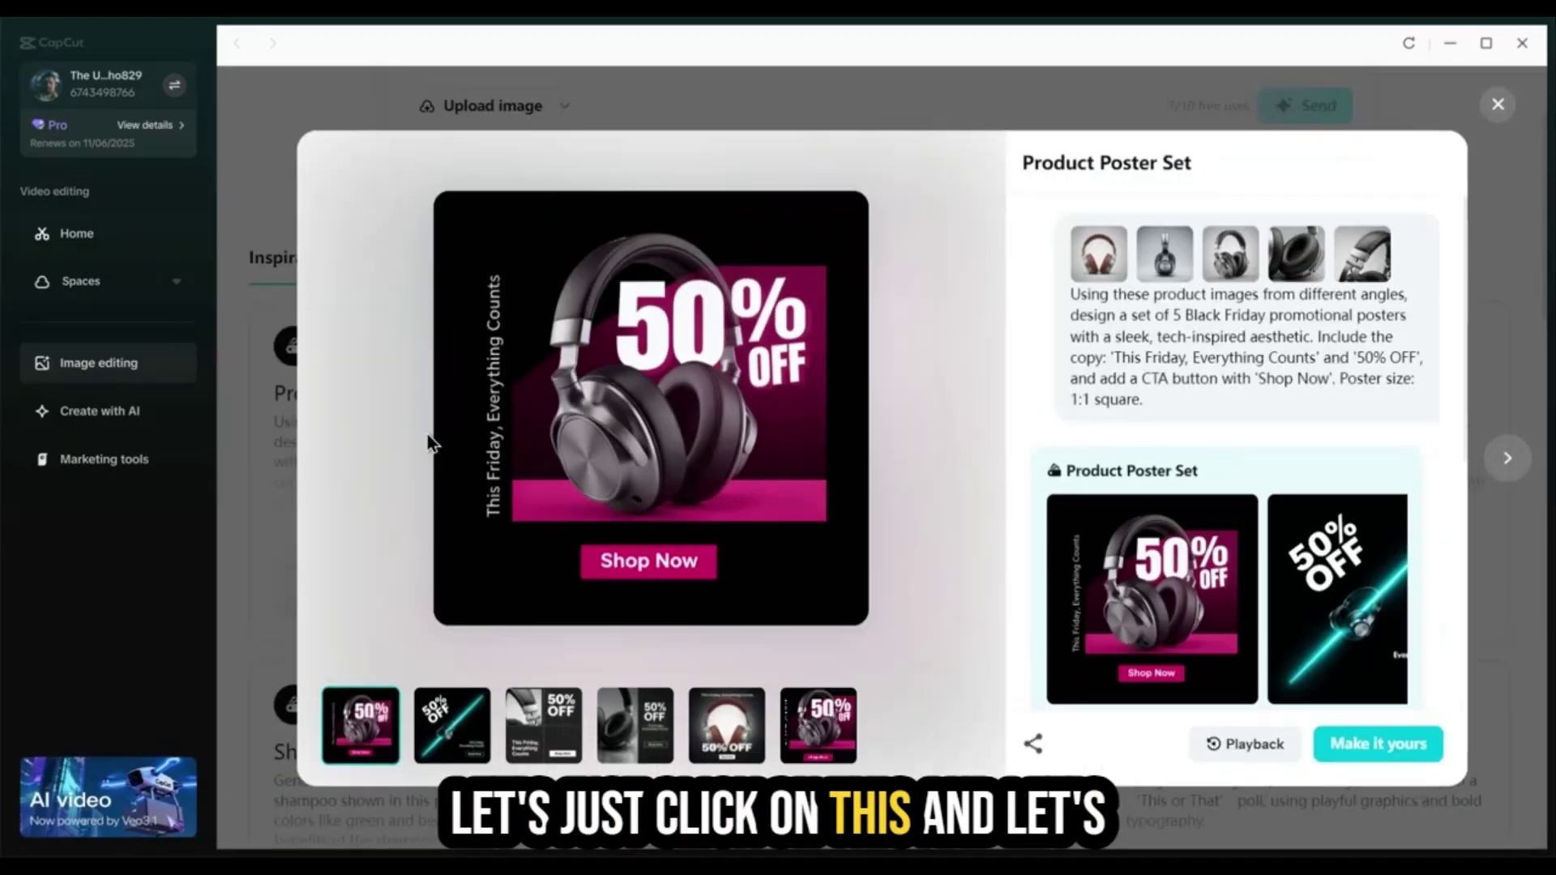
# Start a design from the Product Poster Set template and highlight its prefilled Black Friday poster prompt.
pyautogui.click(1341, 747)
pyautogui.click(1191, 411)
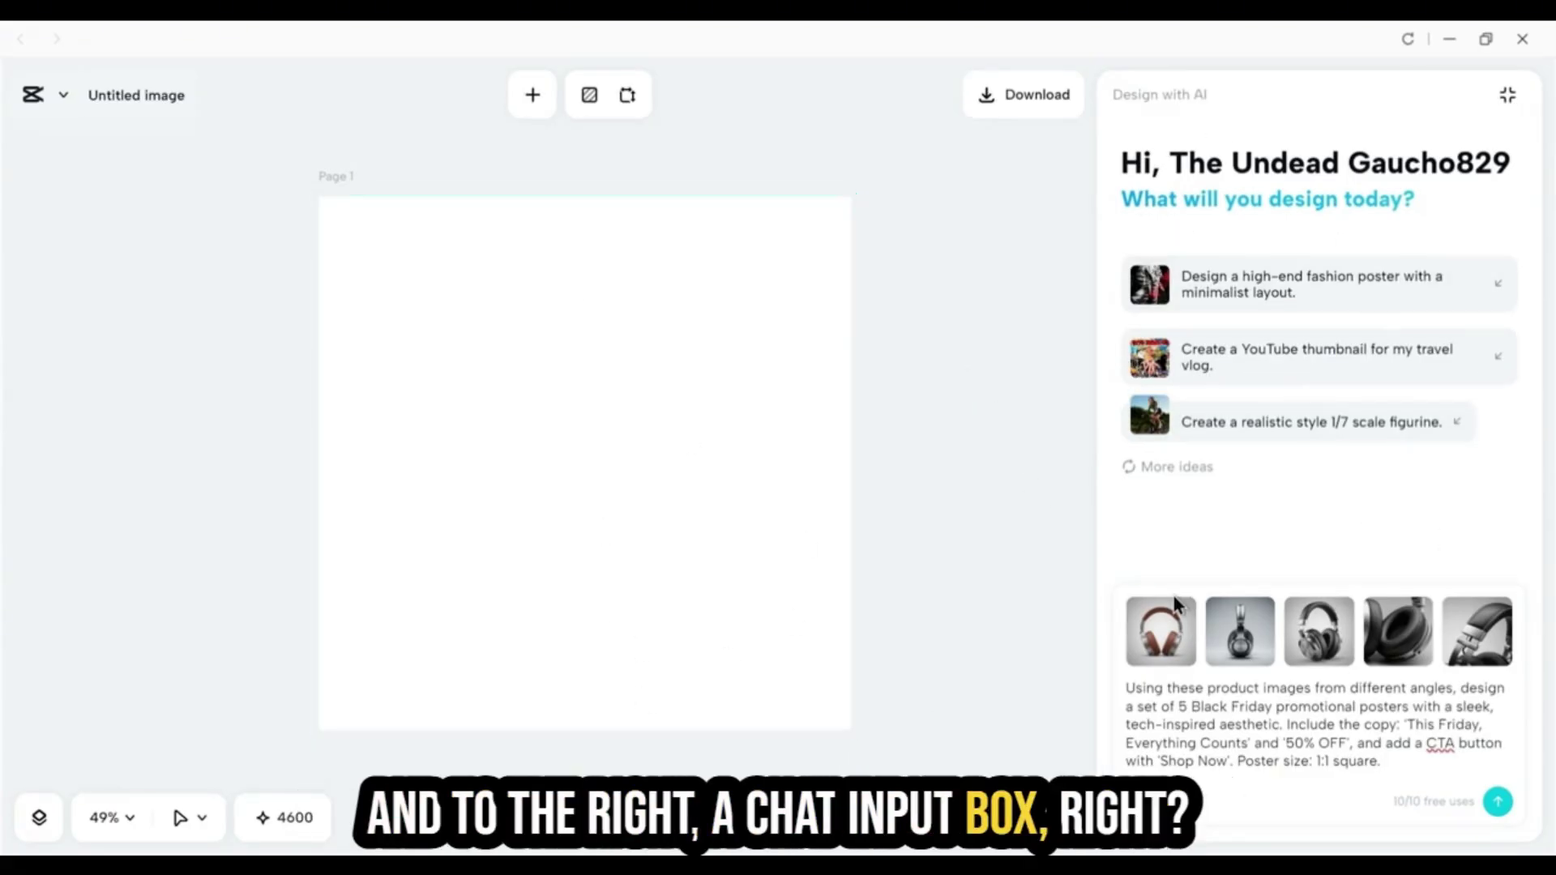
pyautogui.click(1419, 766)
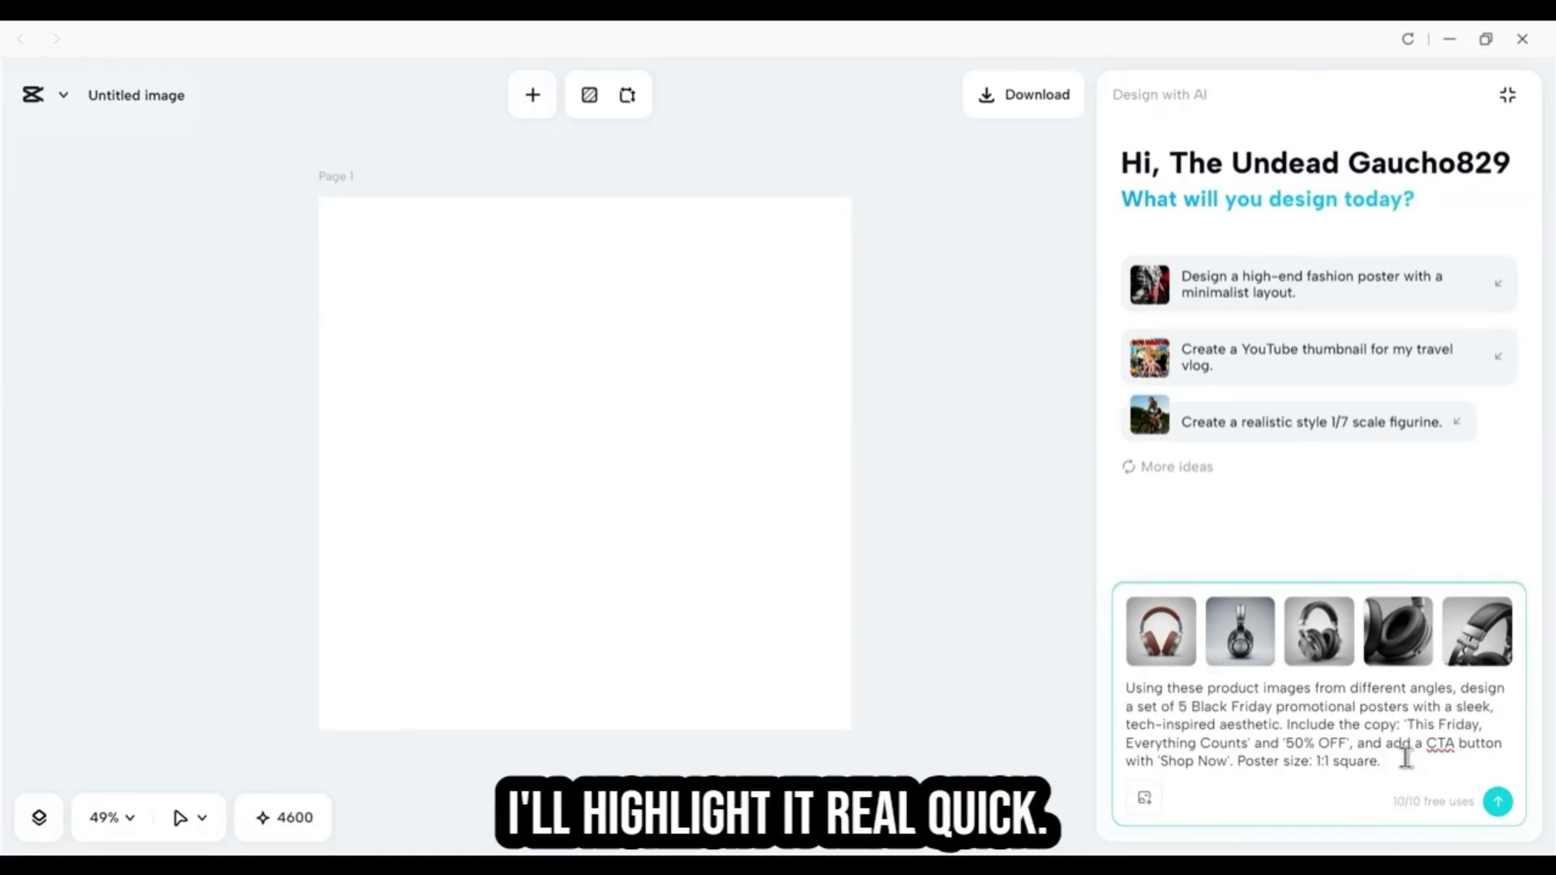
pyautogui.moveTo(1407, 760); pyautogui.dragTo(1106, 701)
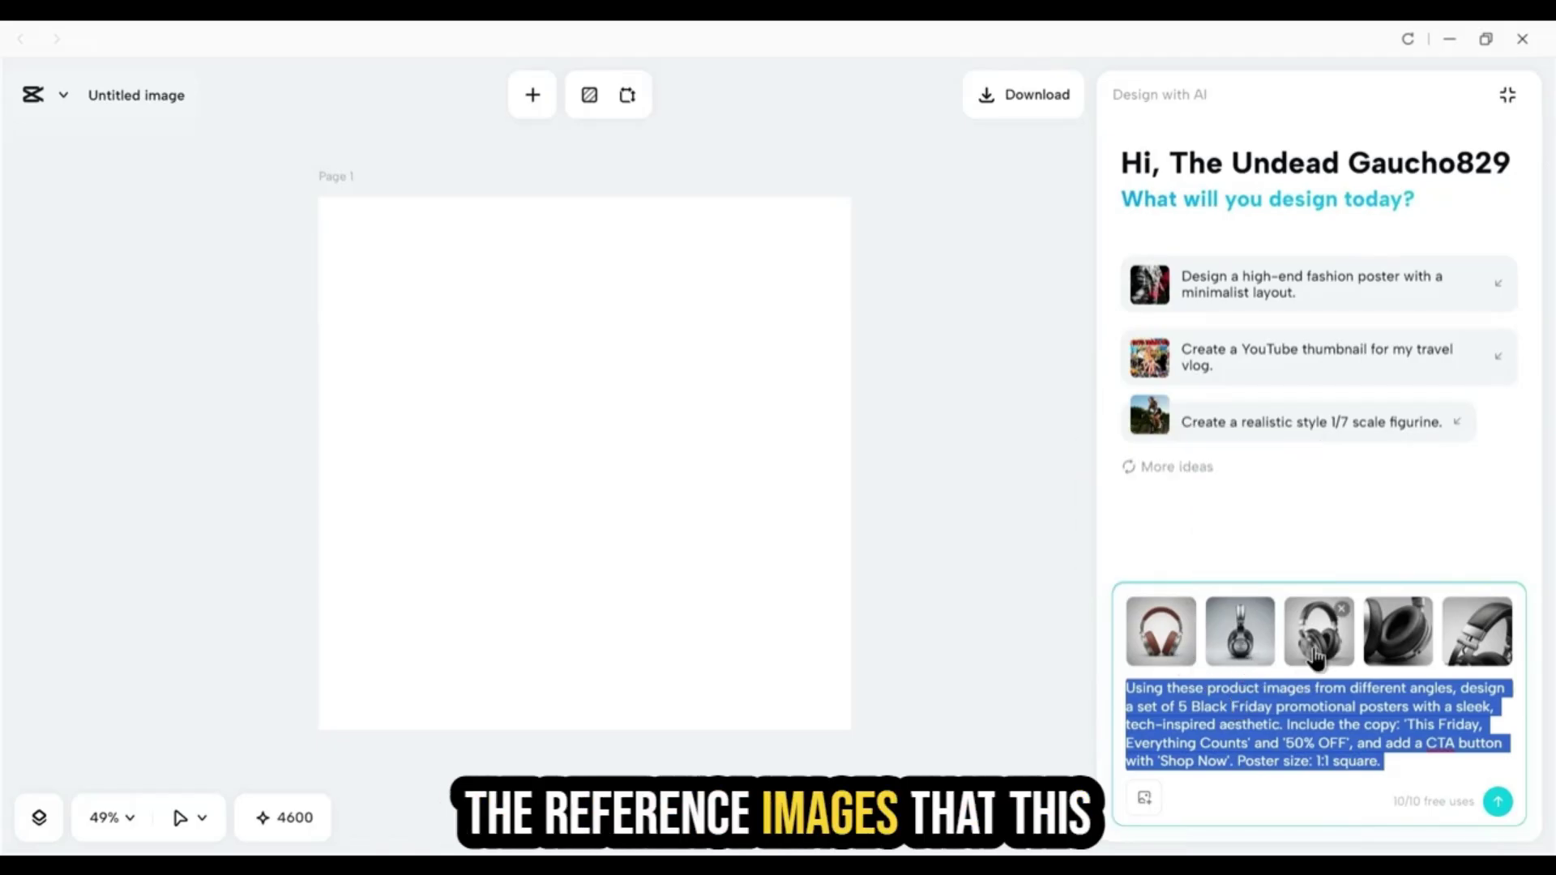
# Examine the prompt's headphone reference images and image upload option, and cycle through more suggested design ideas.
pyautogui.moveTo(1406, 660)
pyautogui.moveTo(1497, 652)
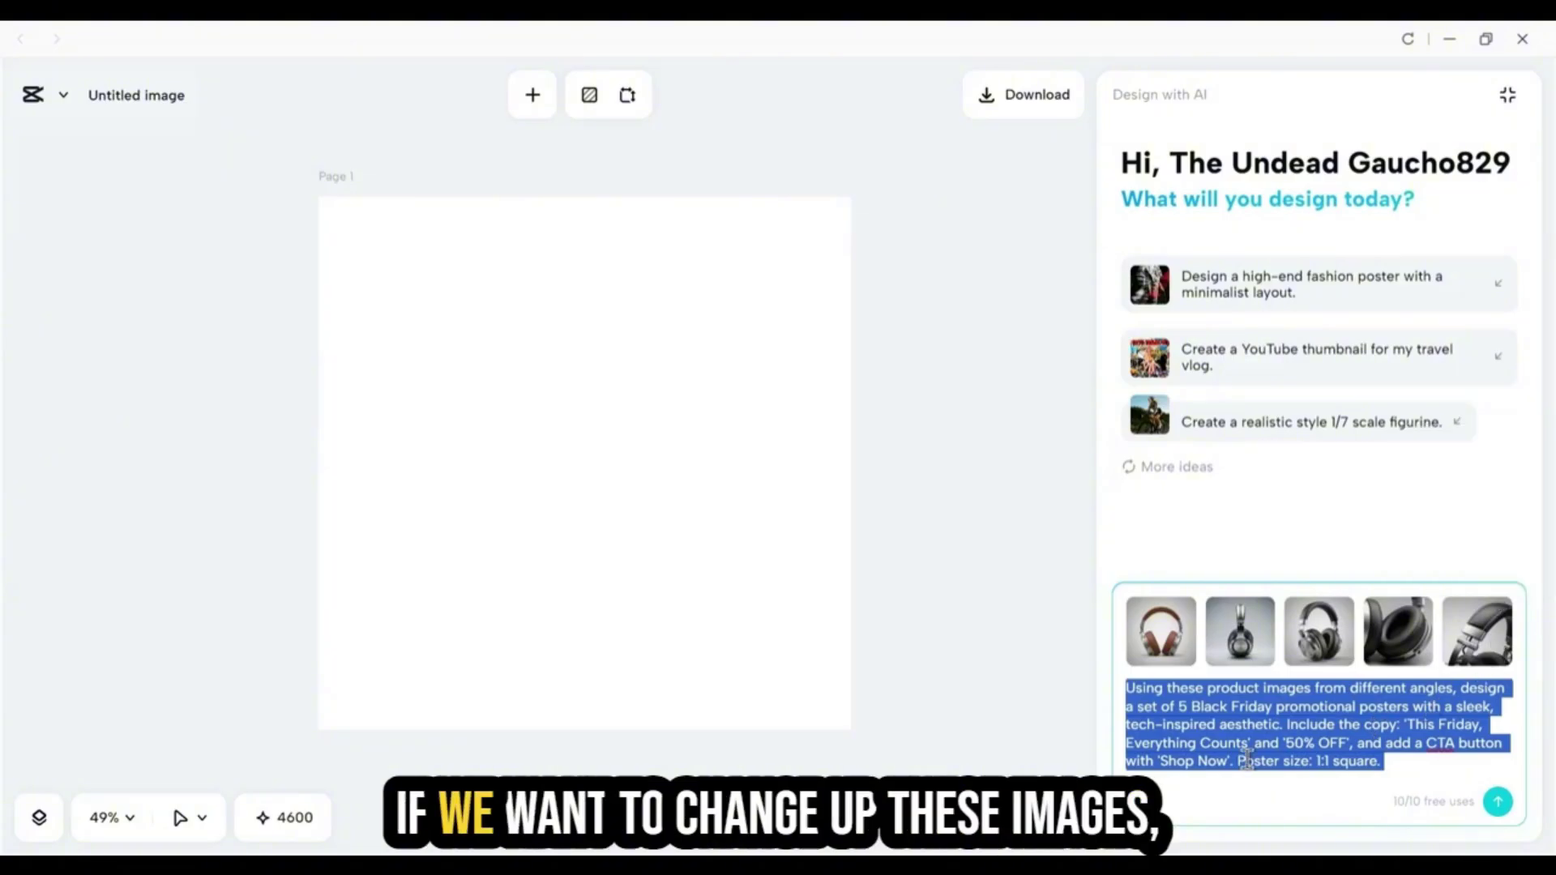
pyautogui.moveTo(1182, 628)
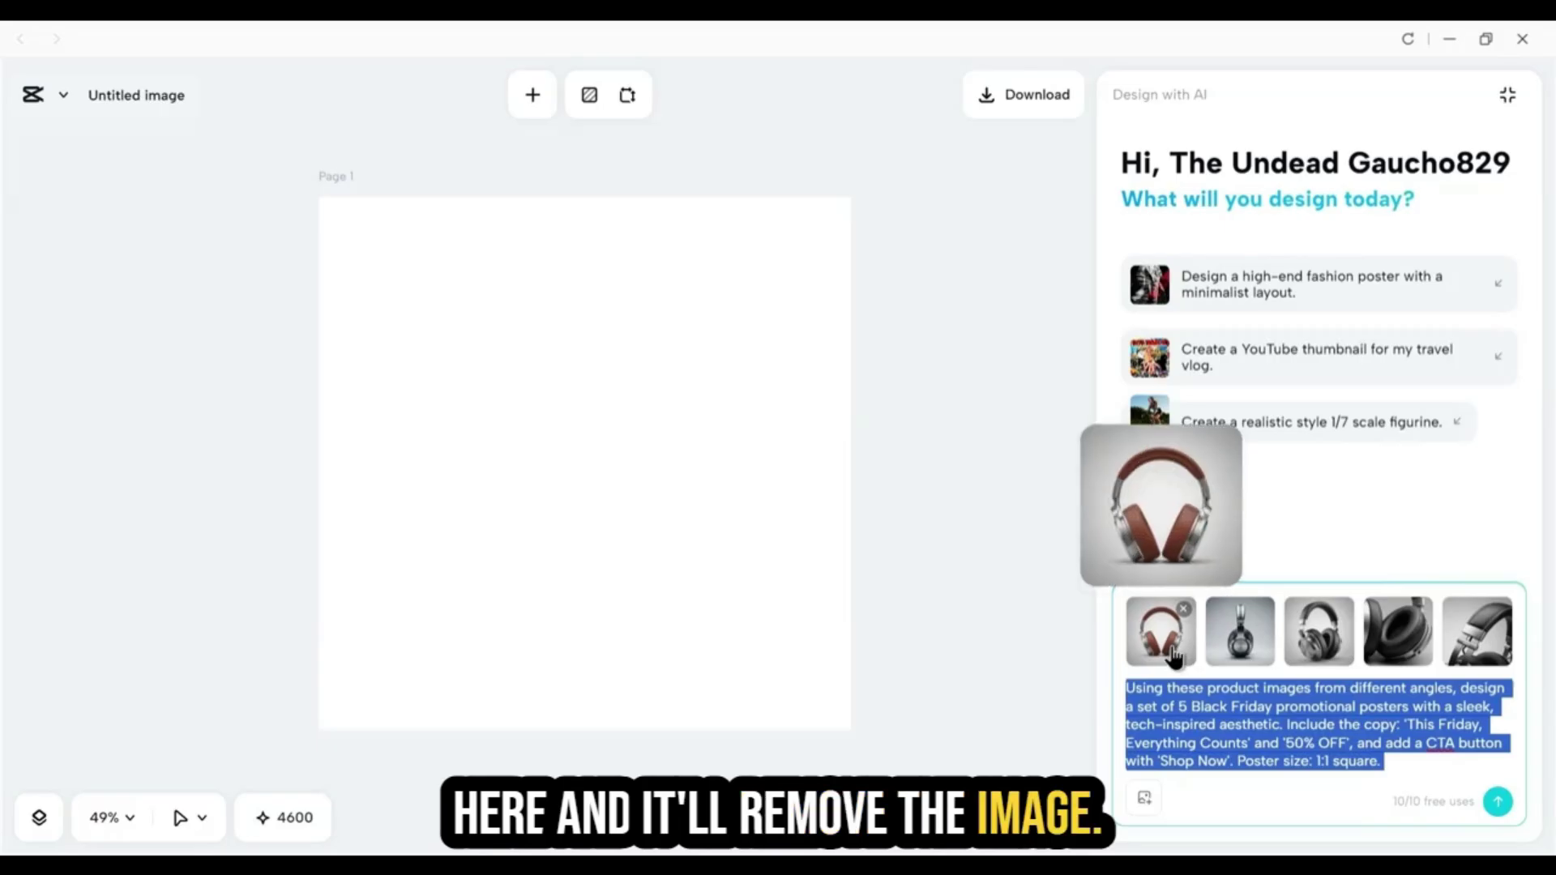
pyautogui.click(1149, 798)
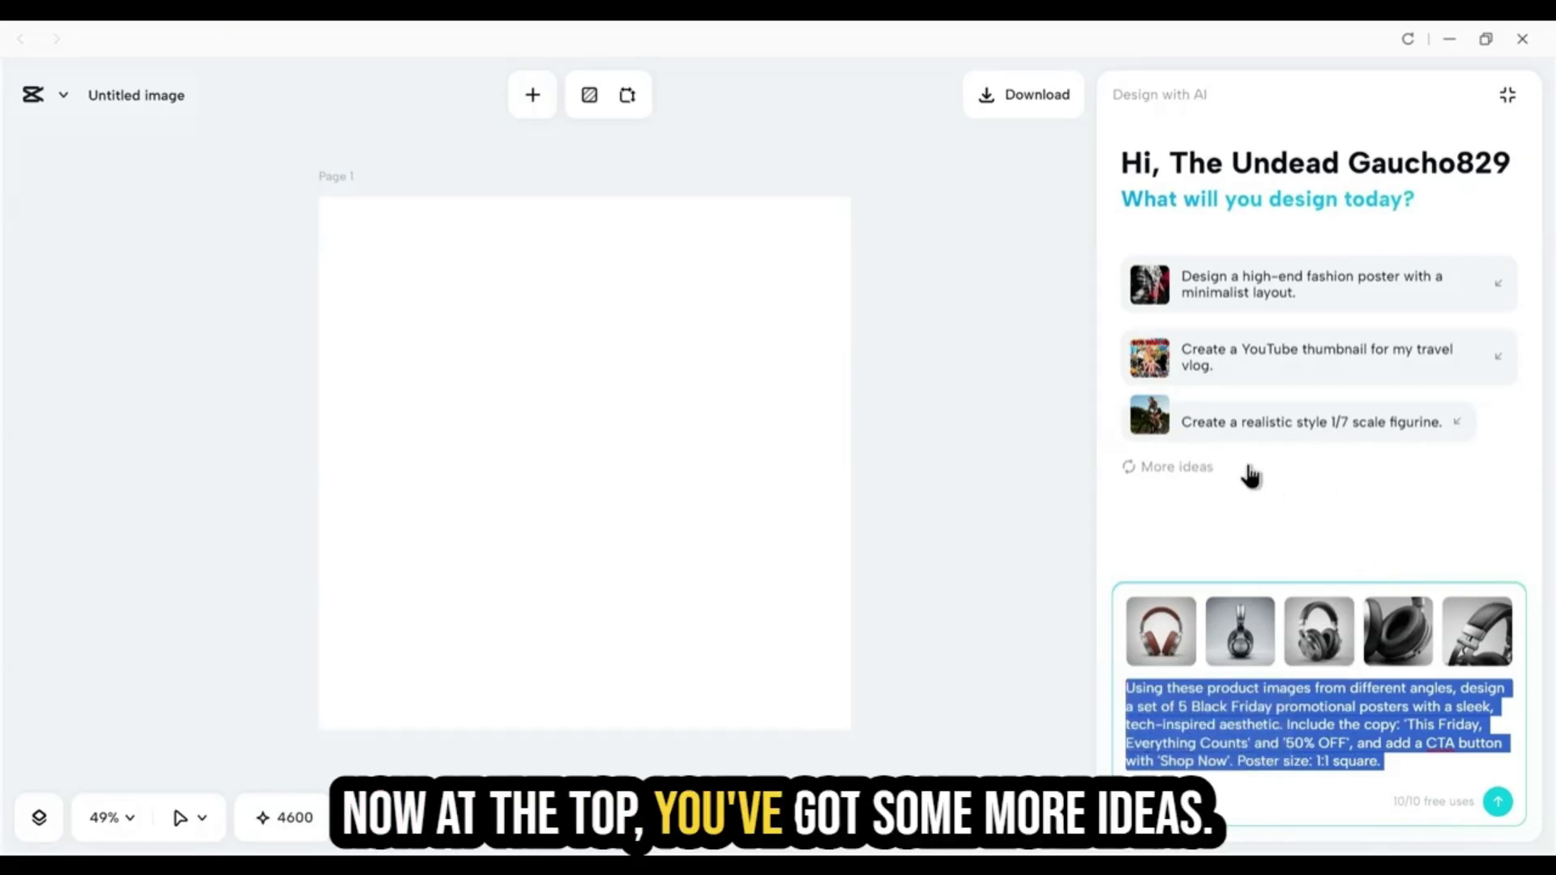
pyautogui.click(1182, 468)
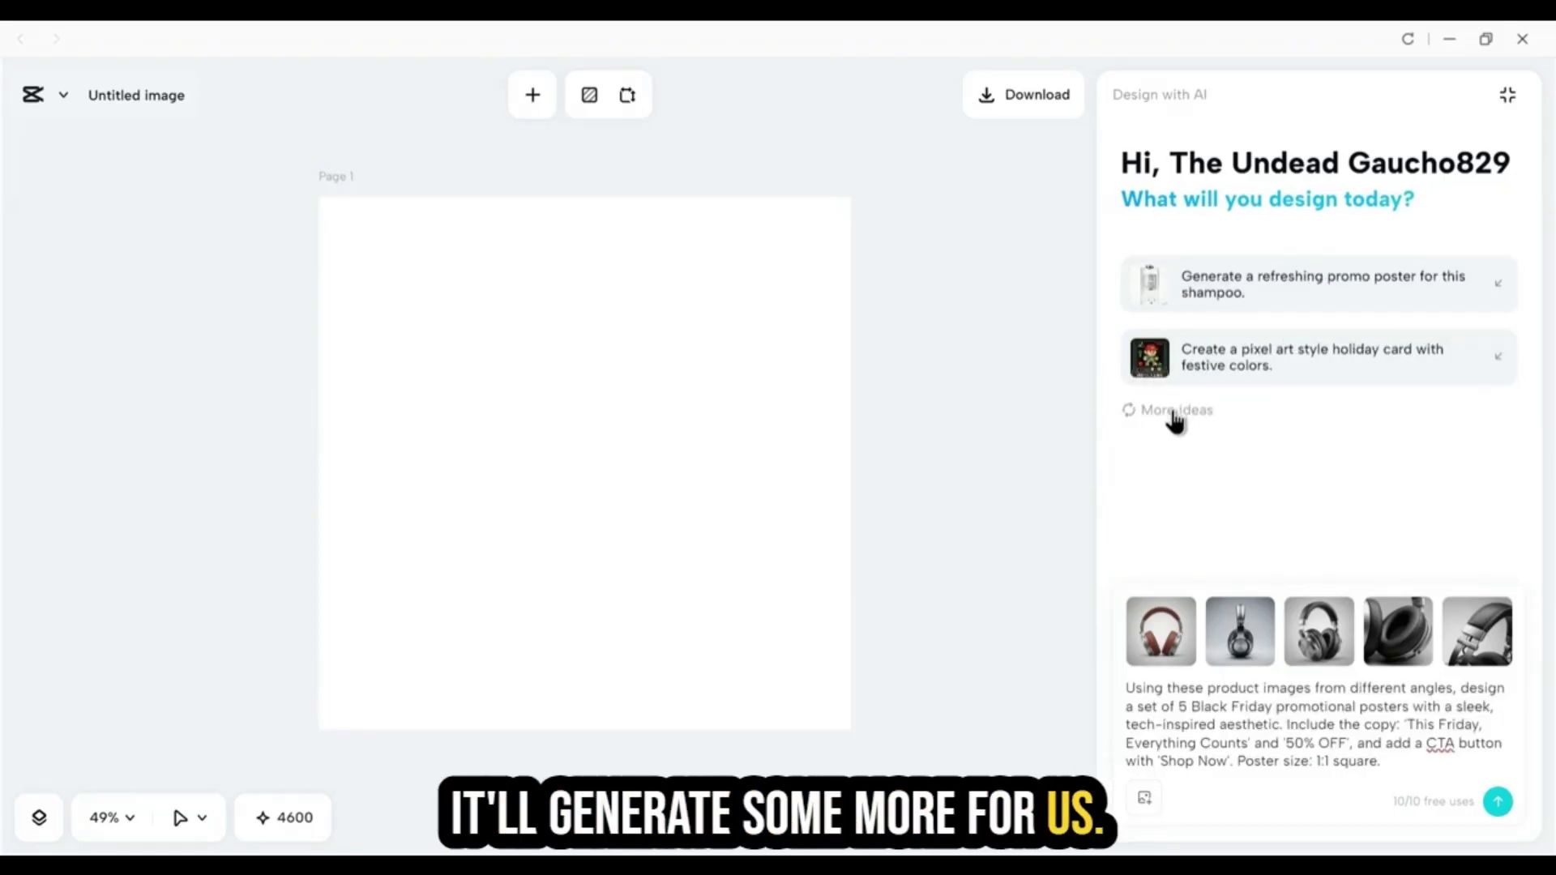
pyautogui.click(1174, 411)
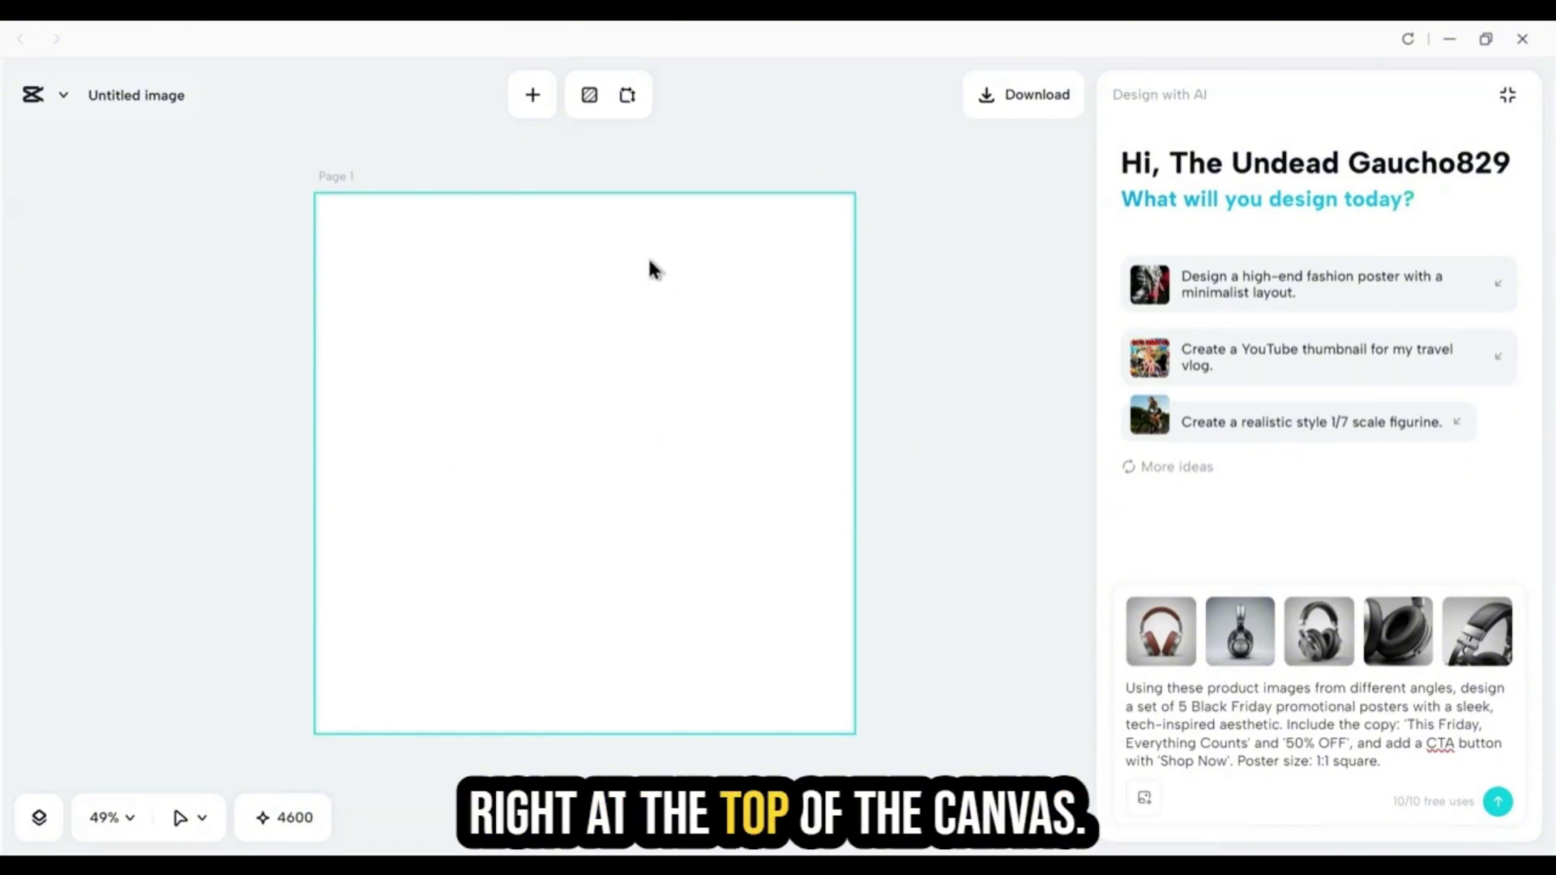
# Examine the canvas resize presets, from the aspect ratios and social media sizes to the full resize options, without resizing.
pyautogui.click(627, 106)
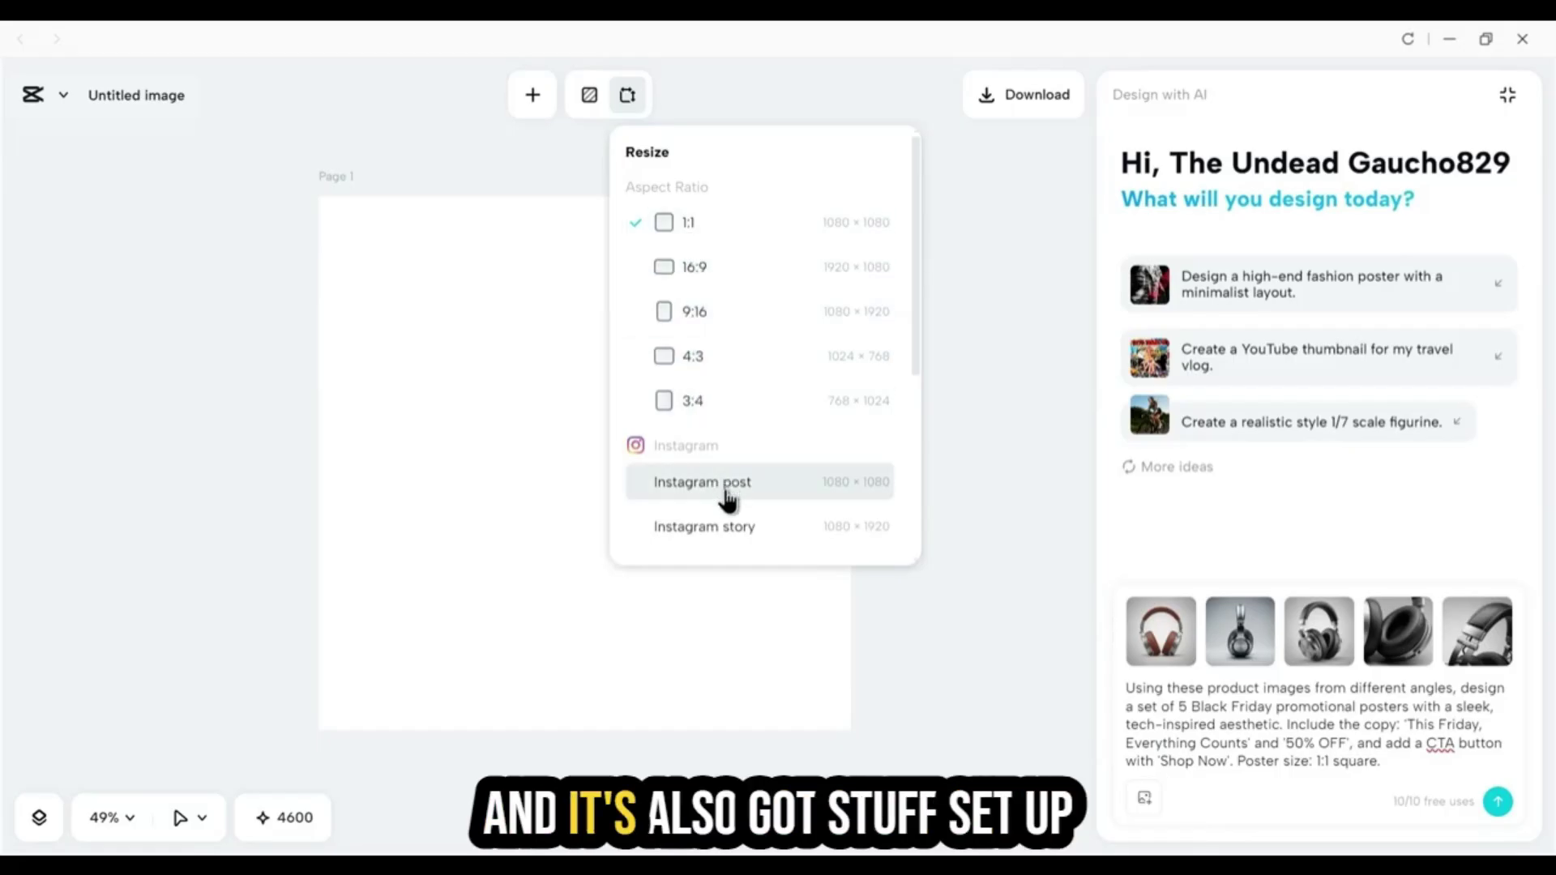
pyautogui.scroll(-5, 728, 502)
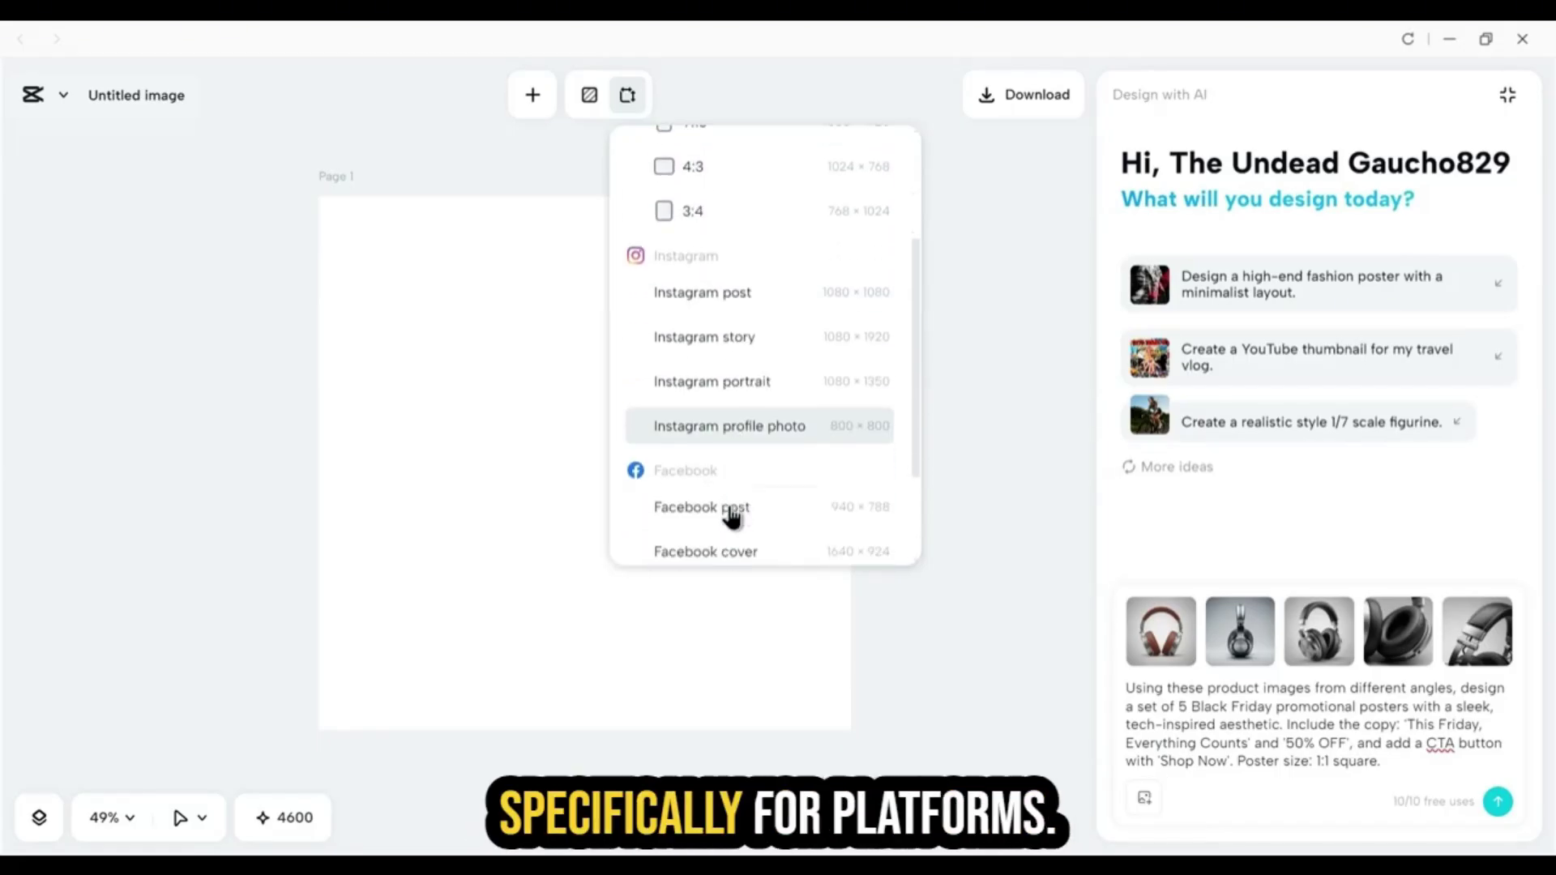
pyautogui.scroll(-1, 730, 518)
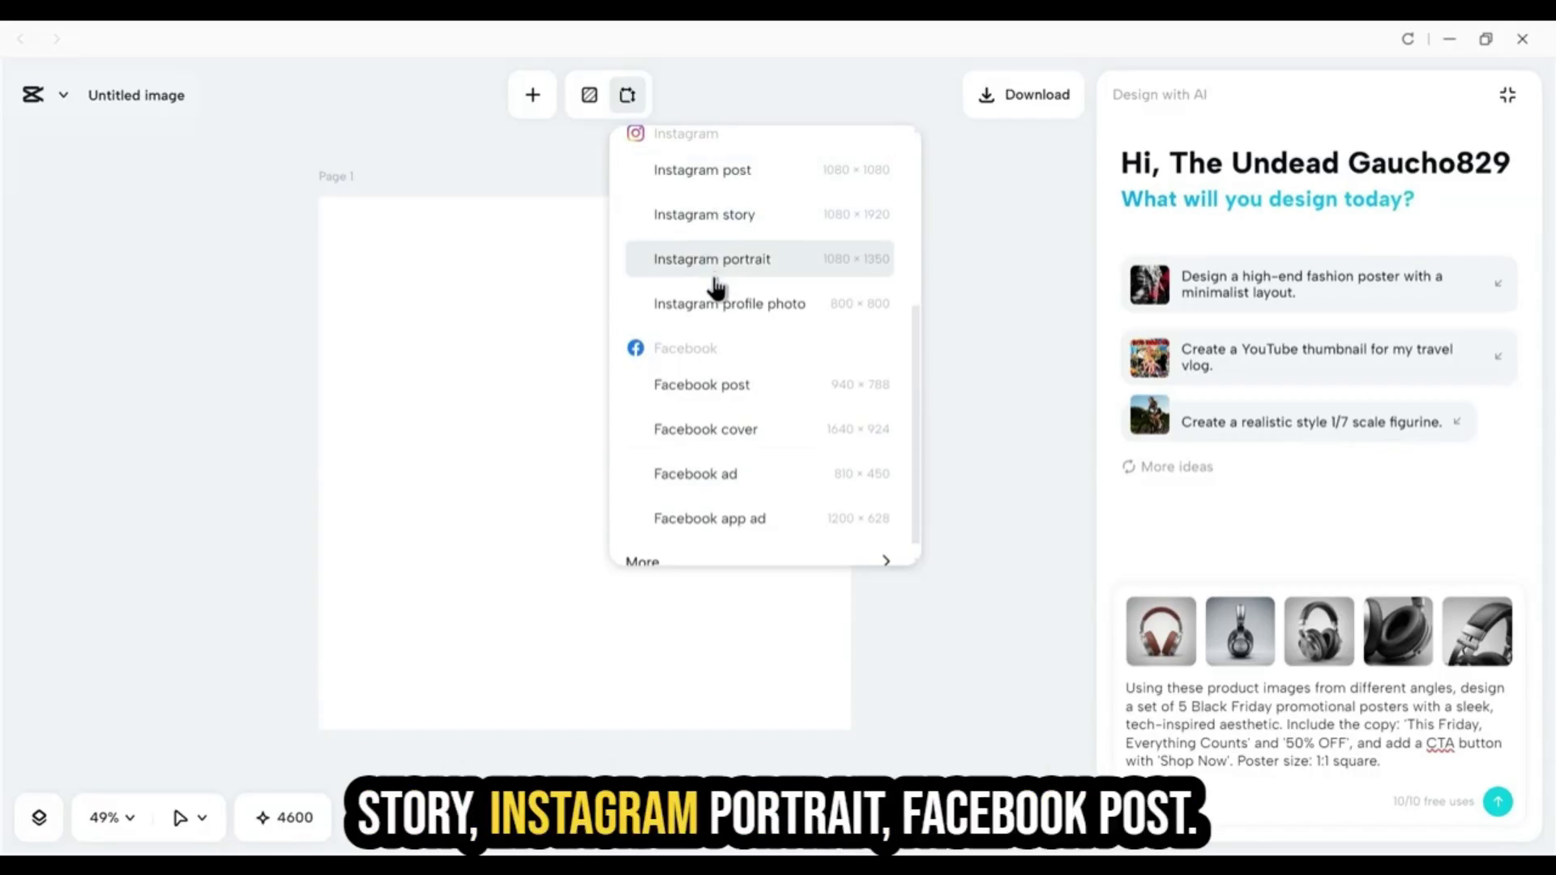
pyautogui.scroll(-1, 716, 287)
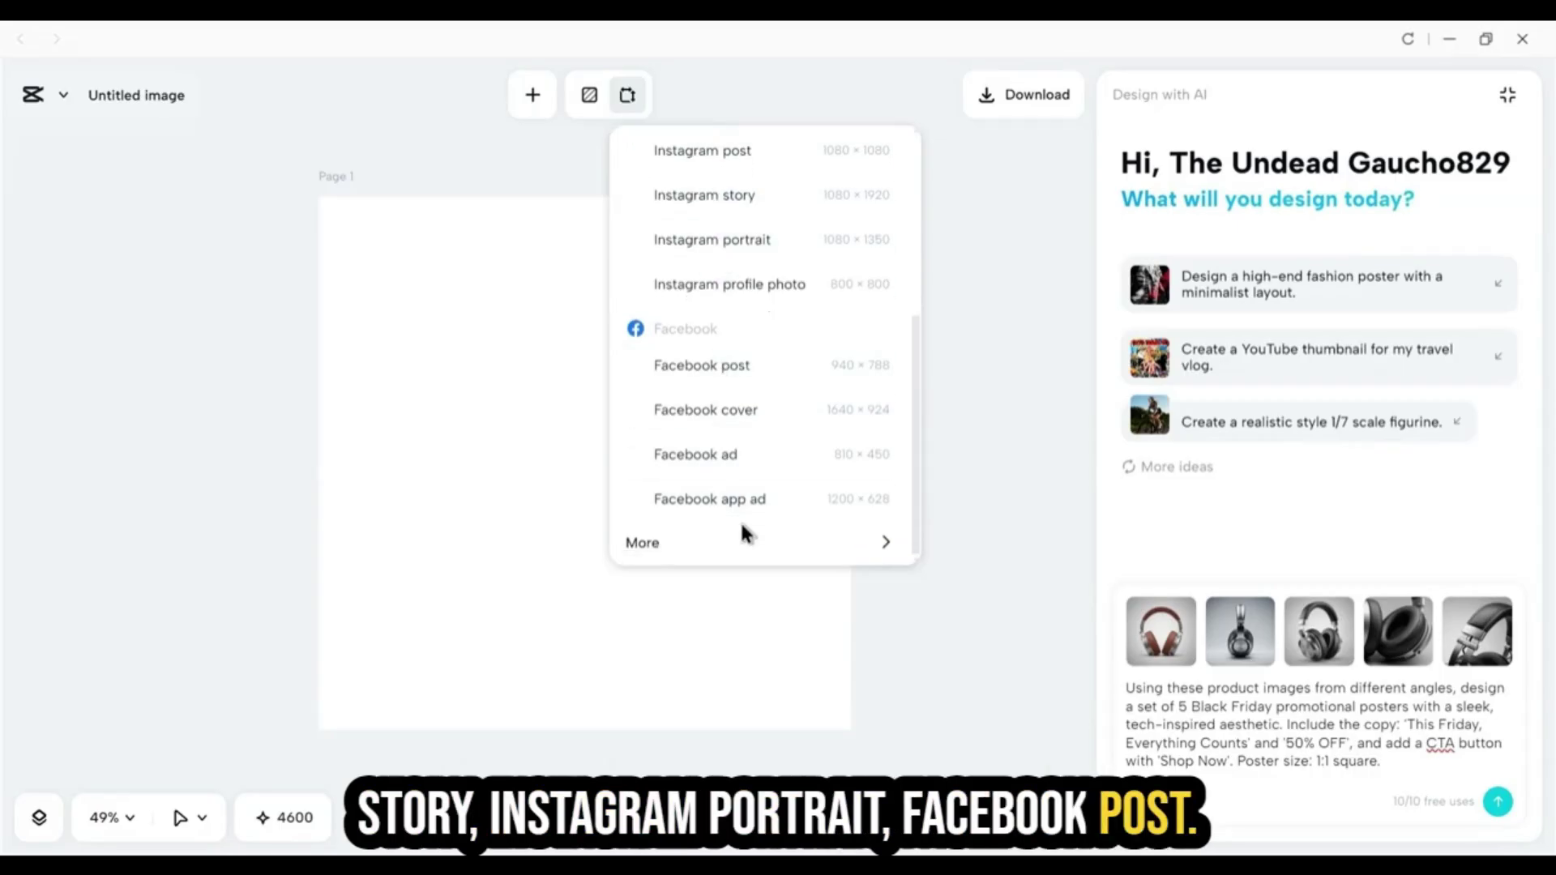
pyautogui.click(886, 543)
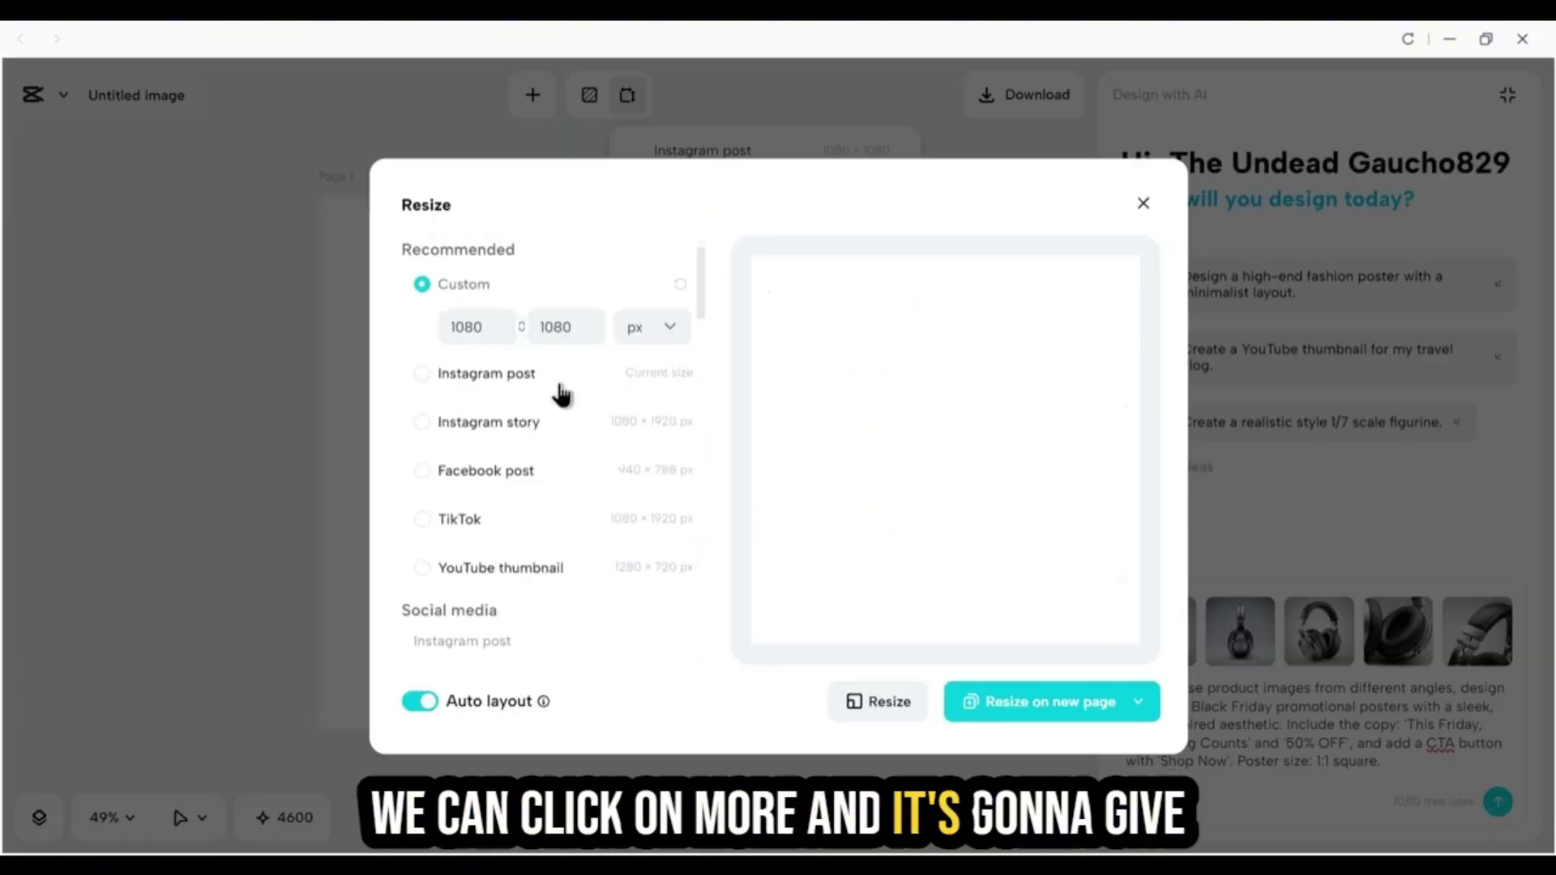
pyautogui.scroll(-3, 560, 393)
pyautogui.scroll(-5, 561, 395)
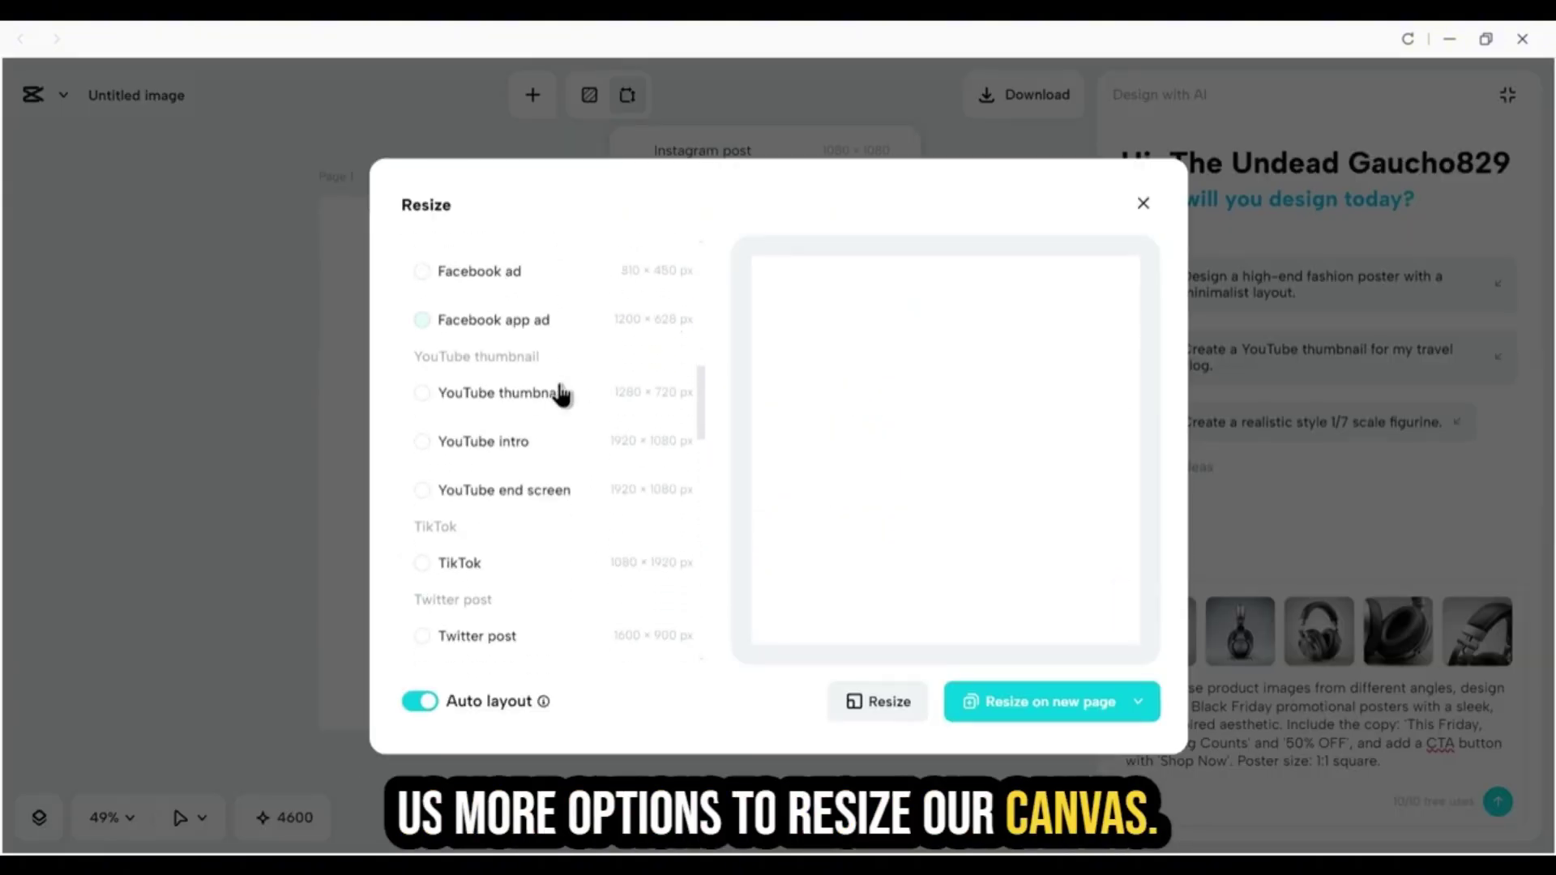
pyautogui.click(1142, 205)
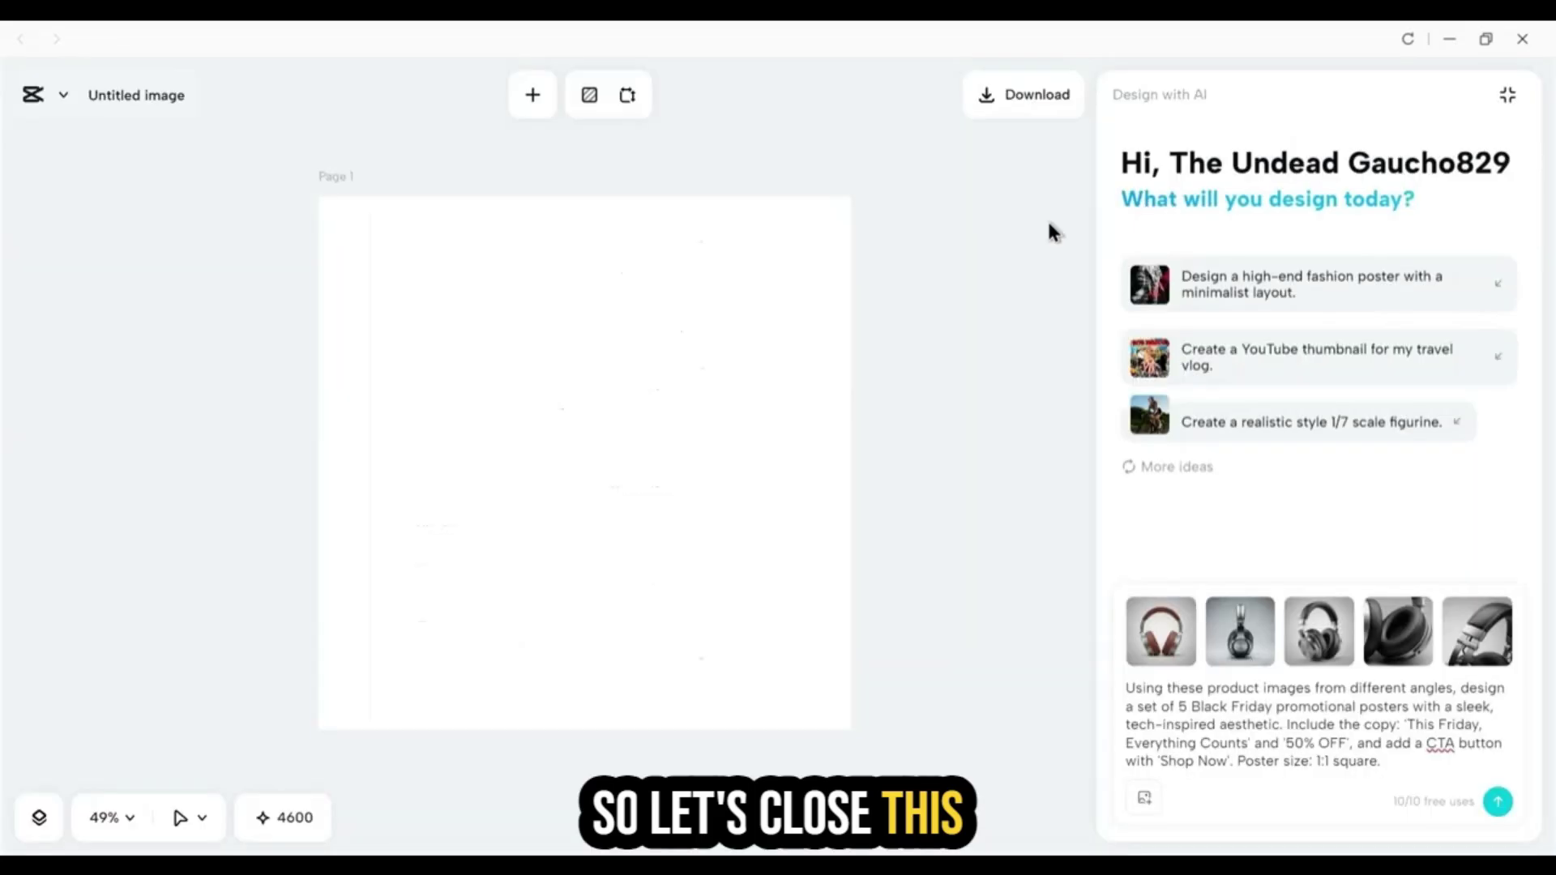
# Try a black canvas background and set it back to white.
pyautogui.click(589, 113)
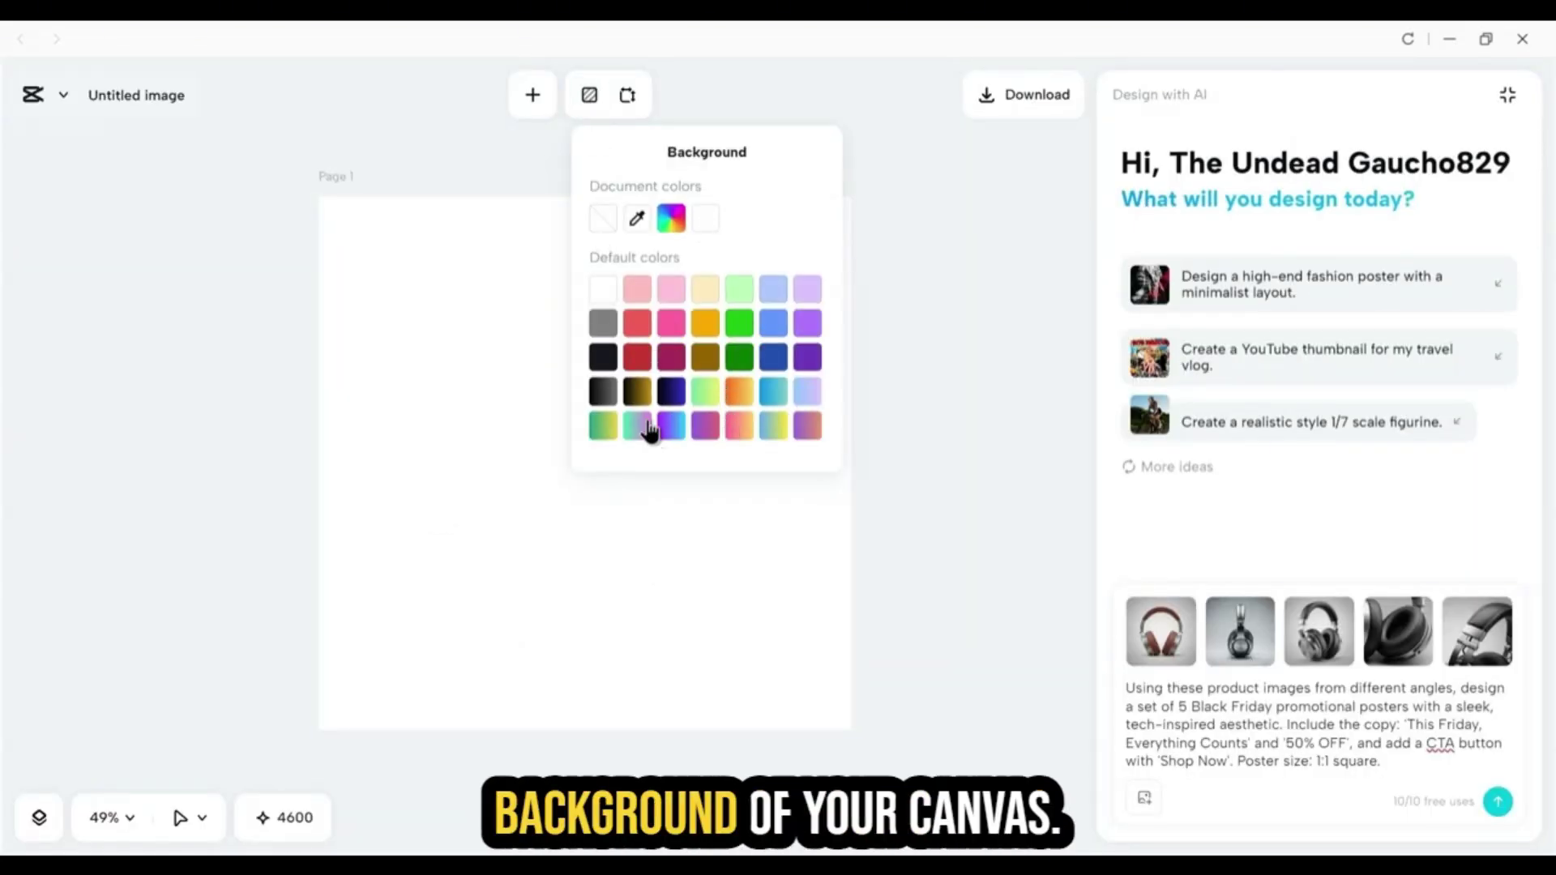
pyautogui.click(604, 358)
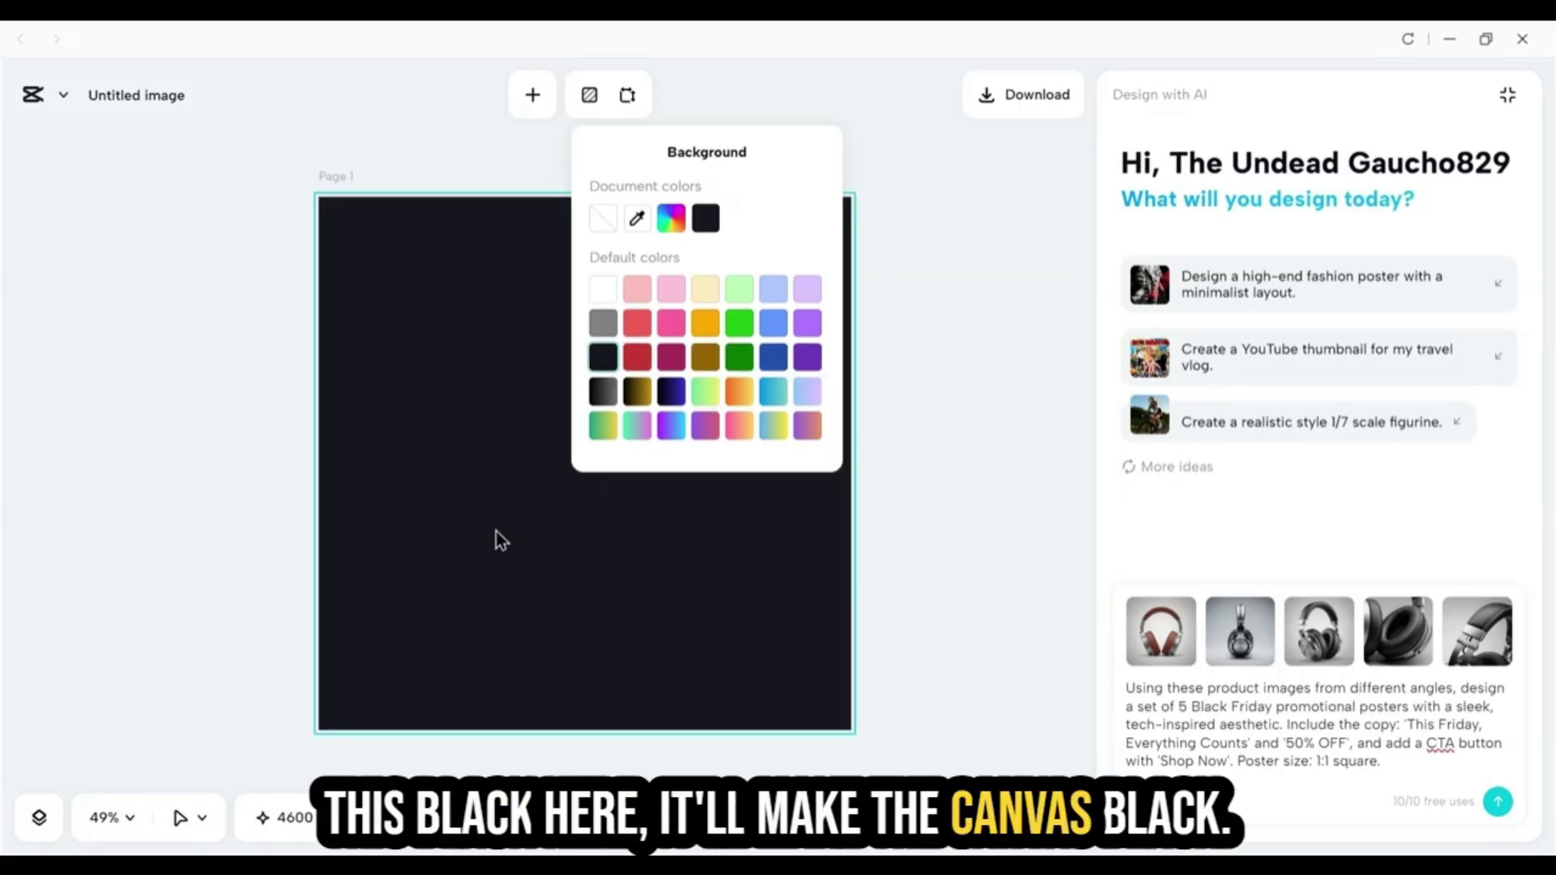
pyautogui.click(603, 289)
pyautogui.click(518, 163)
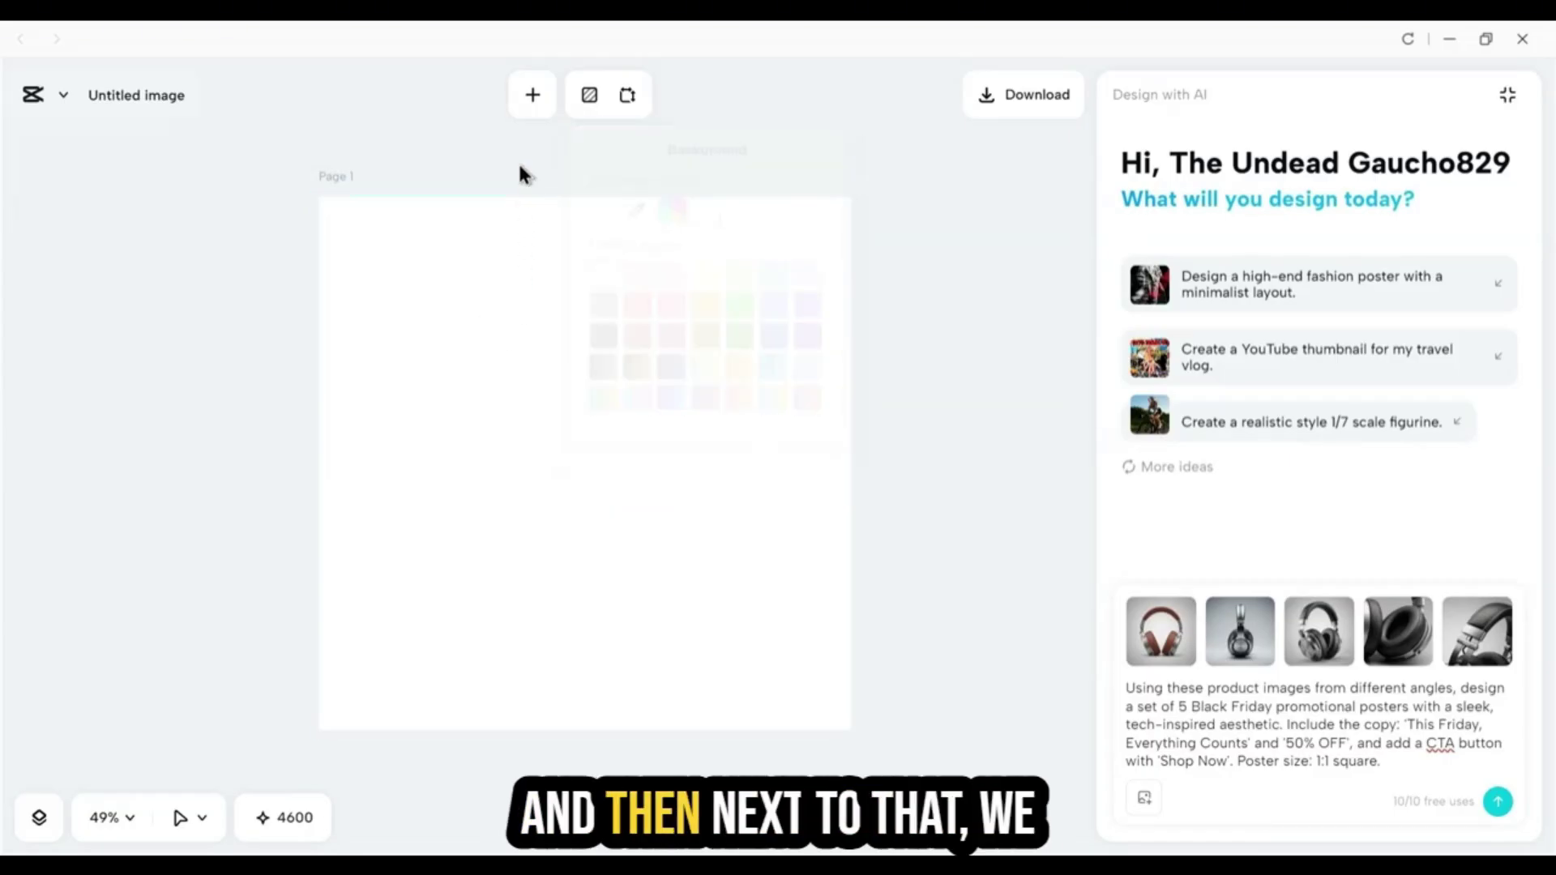
# Look over the element types that can be inserted, the page's layers, and the Move and Hand tool options.
pyautogui.click(531, 101)
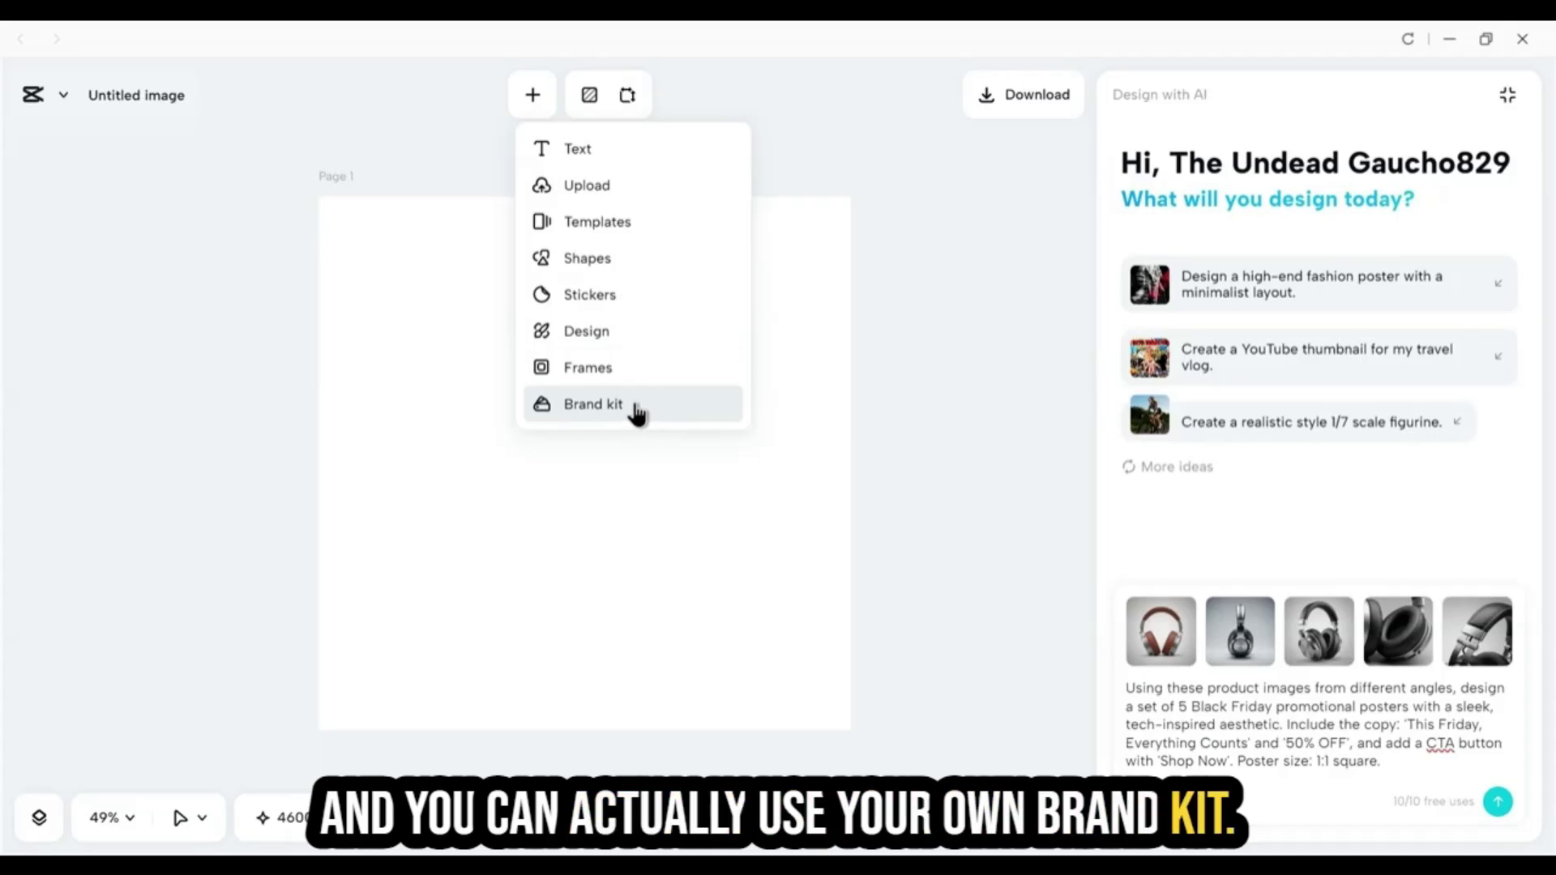
pyautogui.click(279, 289)
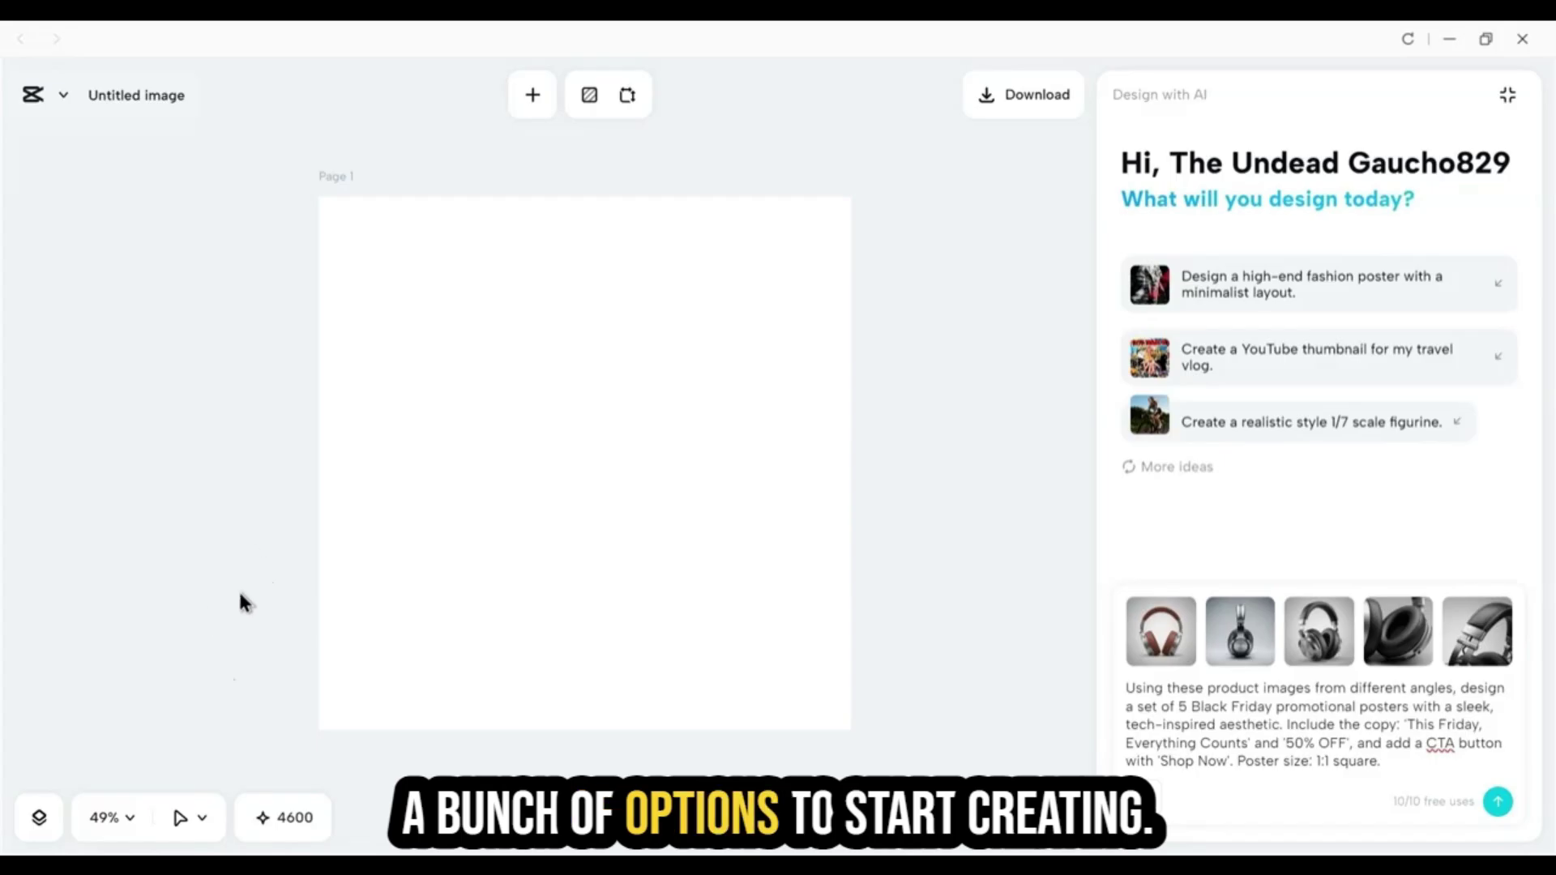
pyautogui.click(40, 820)
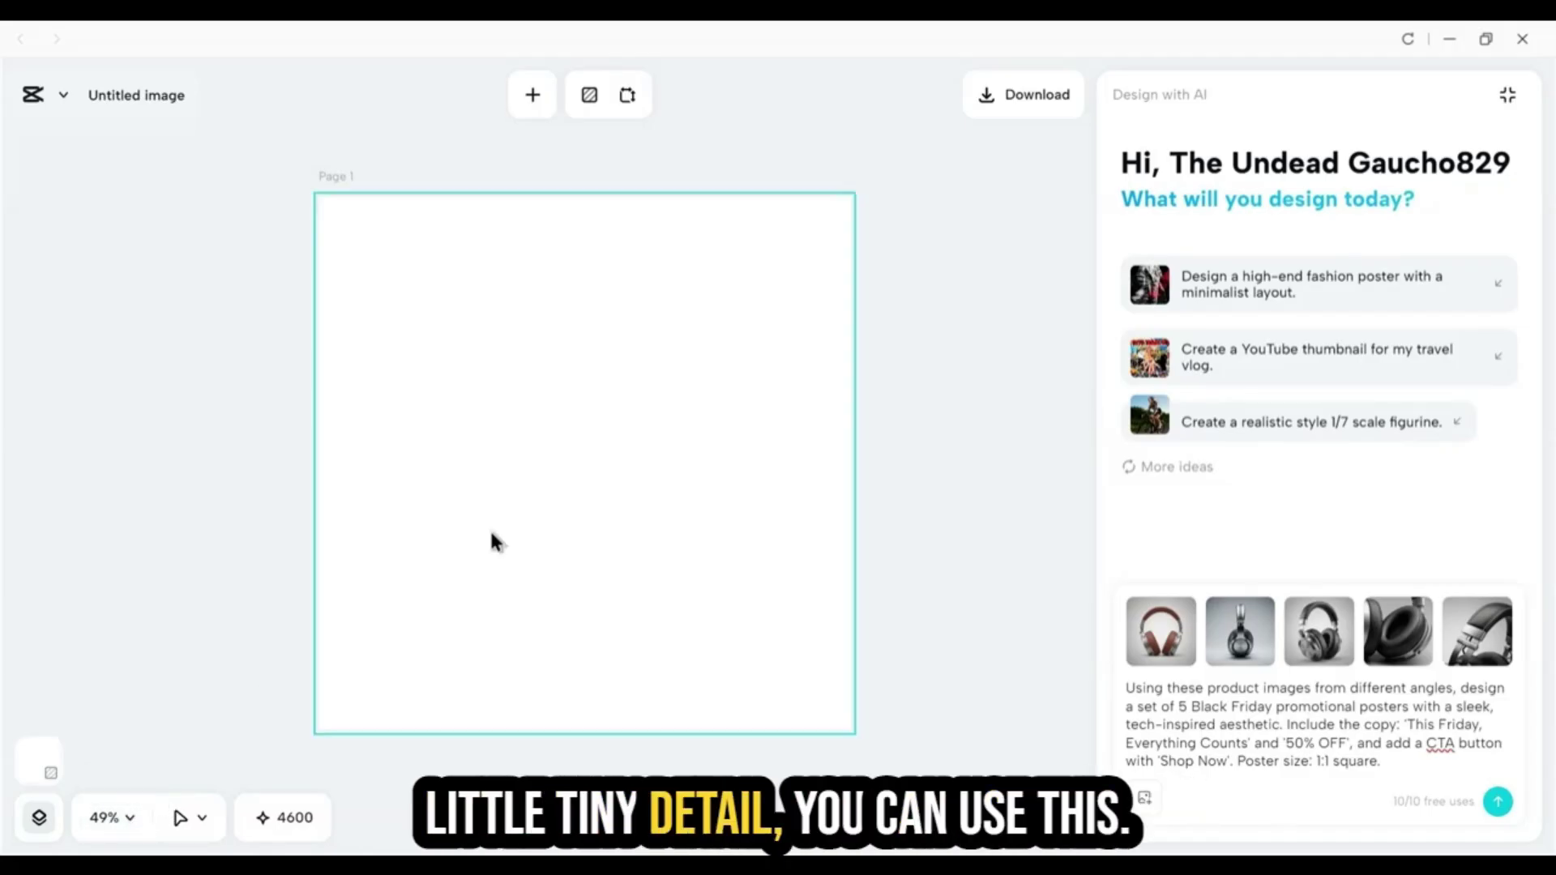
pyautogui.click(201, 820)
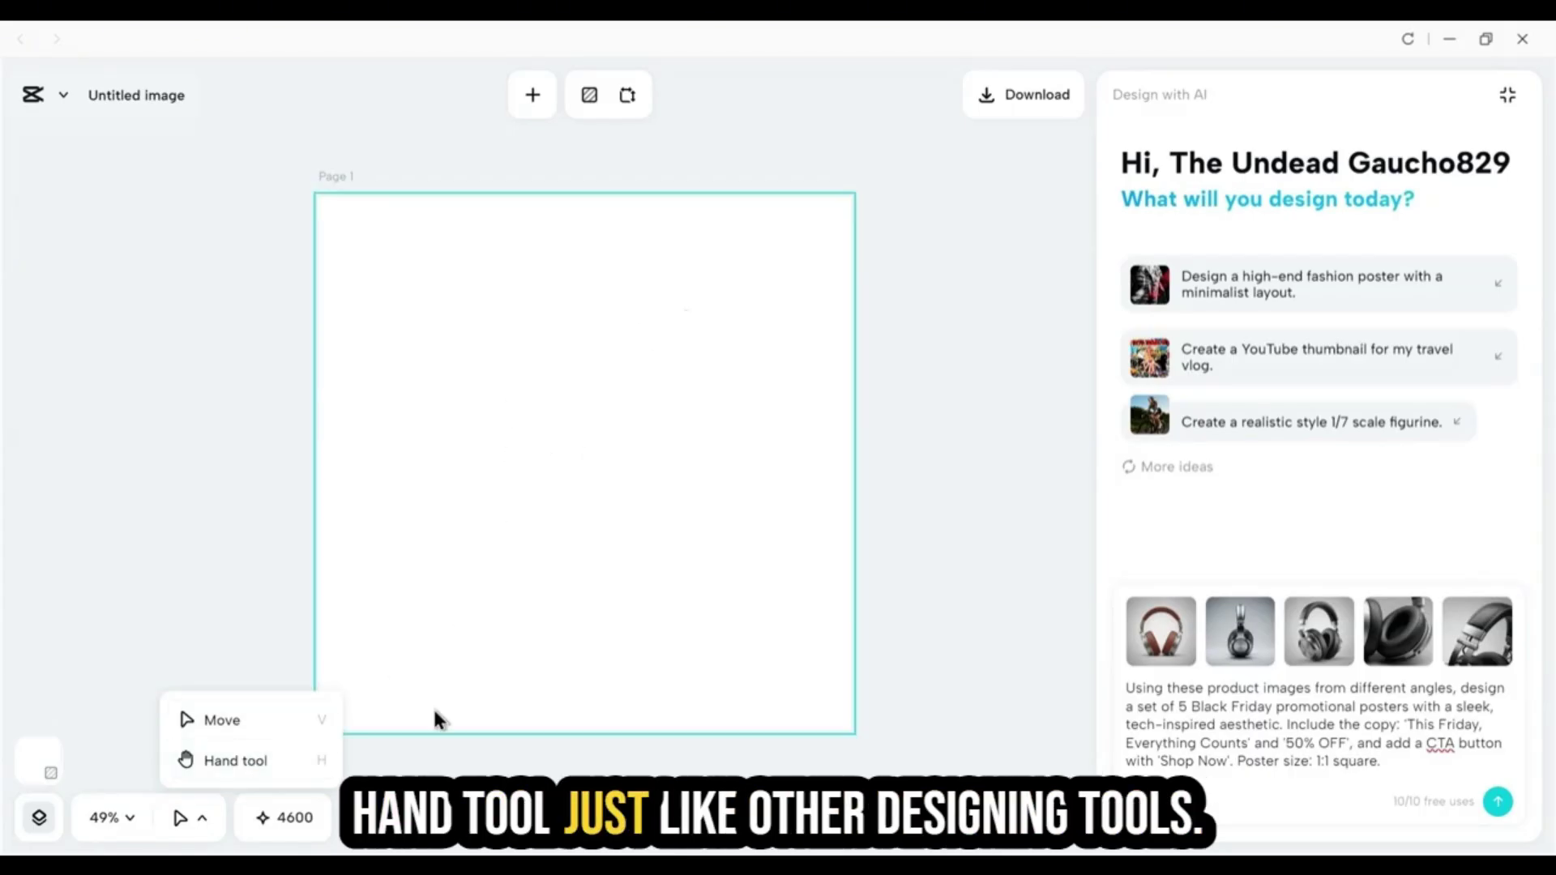
pyautogui.click(405, 768)
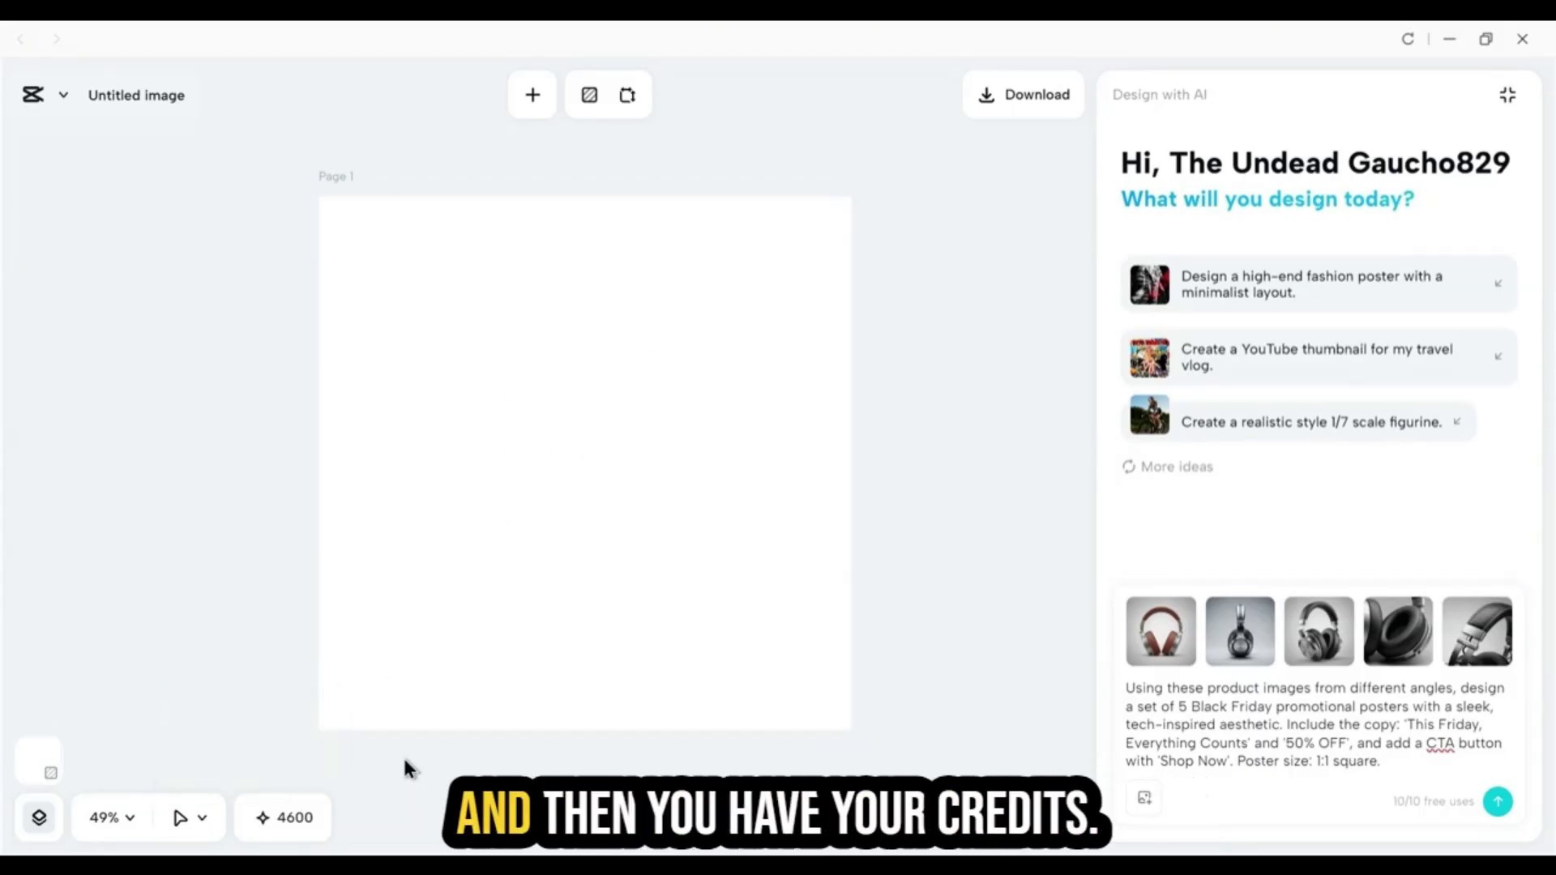
# Generate the set of 5 Black Friday headphone posters from the prefilled prompt and its reference images.
pyautogui.tripleClick(1418, 766)
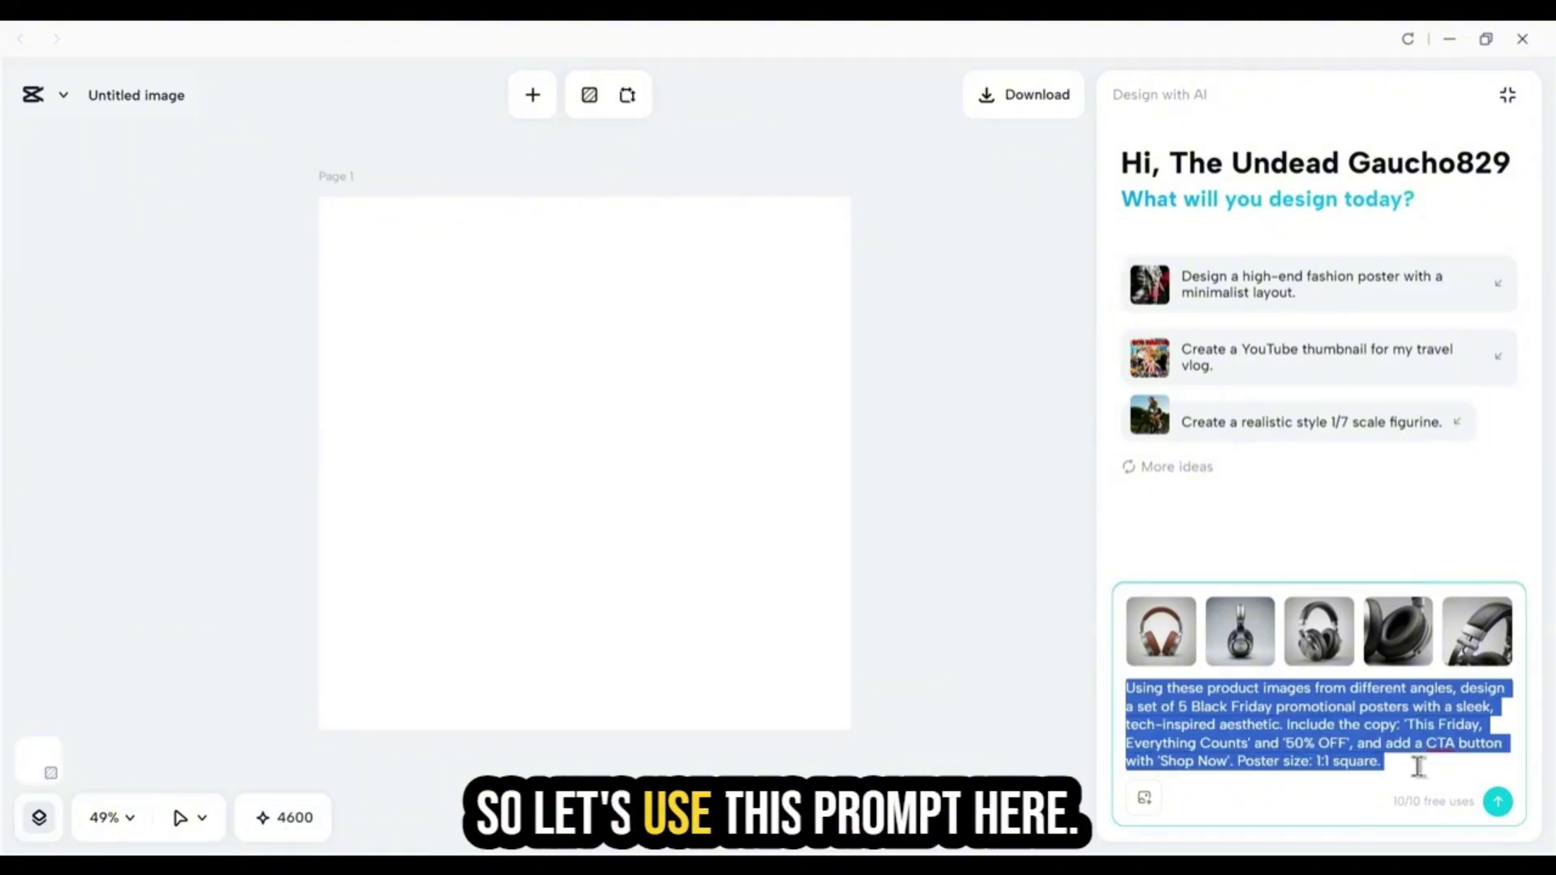
pyautogui.click(1418, 766)
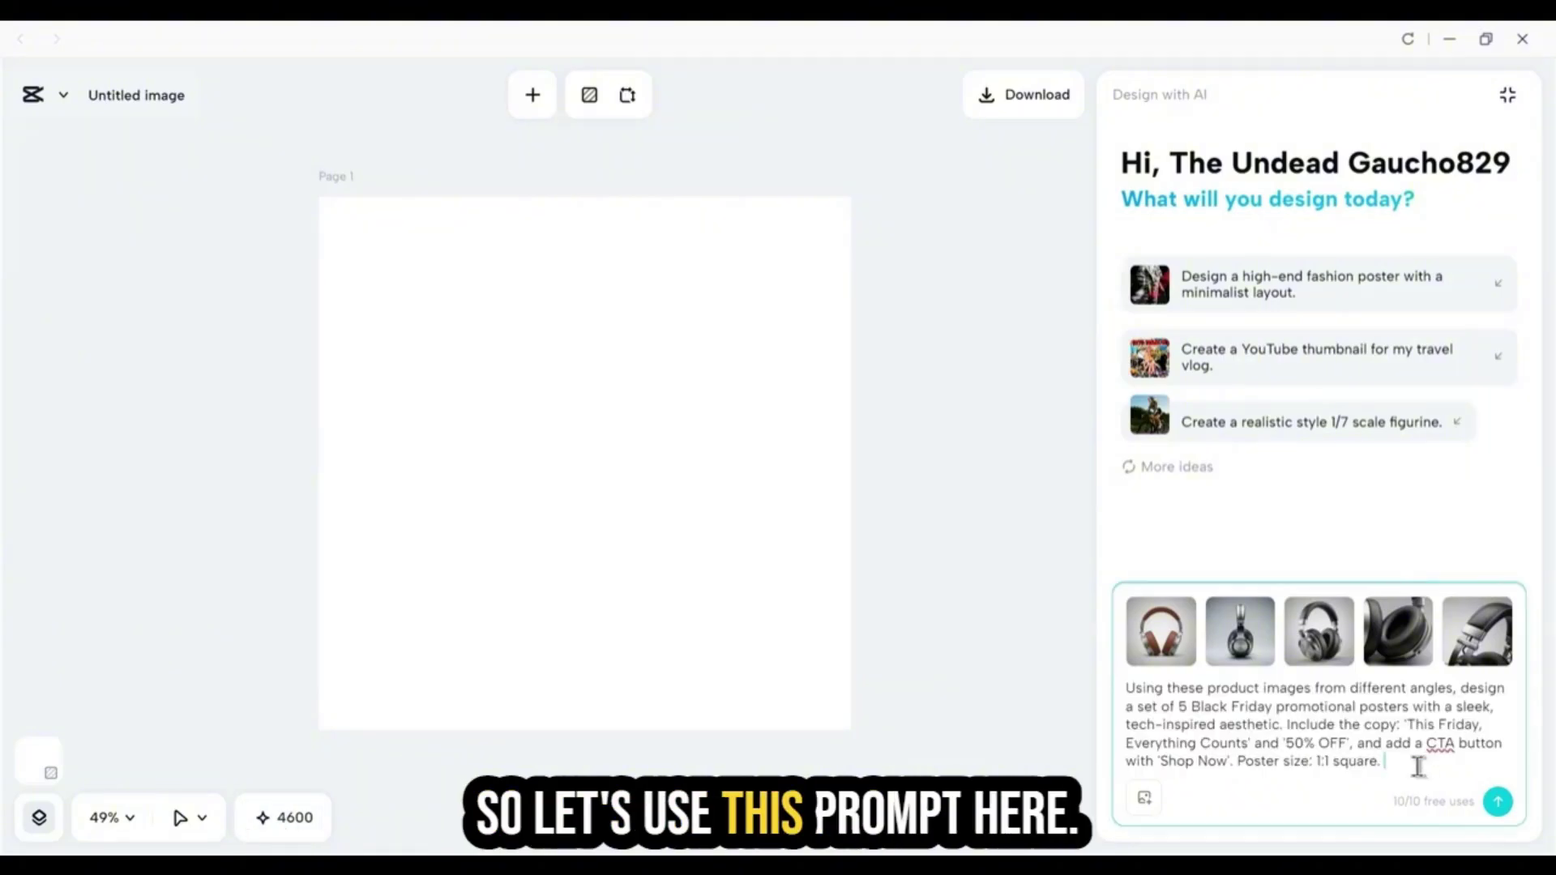
pyautogui.click(1499, 802)
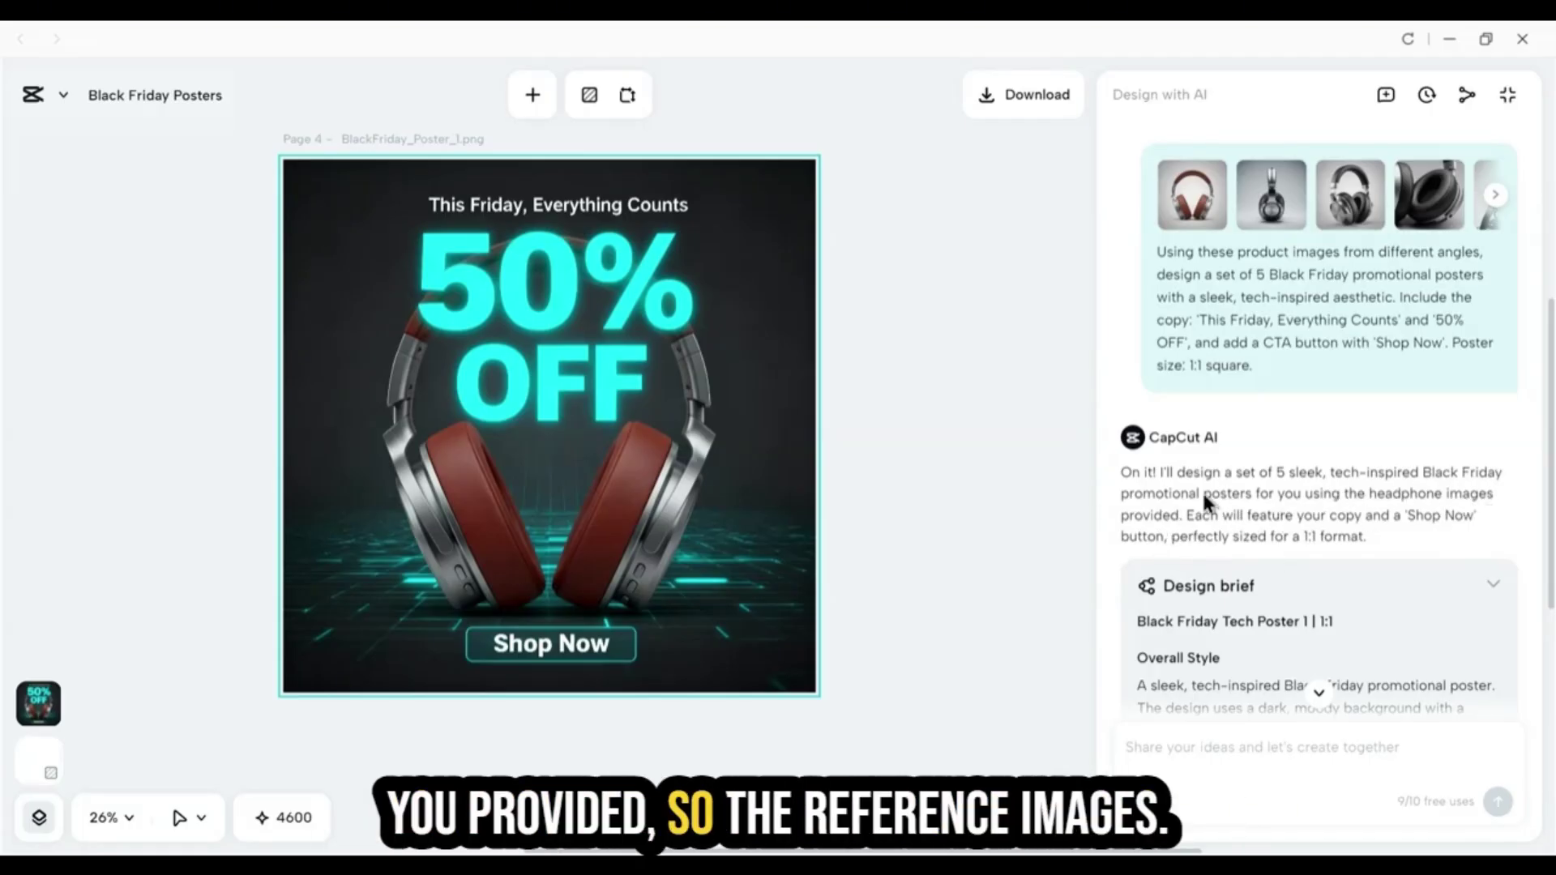
# Examine the AI's reply and expand its design brief to read each poster's overall style, visual elements, text layout and composition.
pyautogui.moveTo(1215, 209)
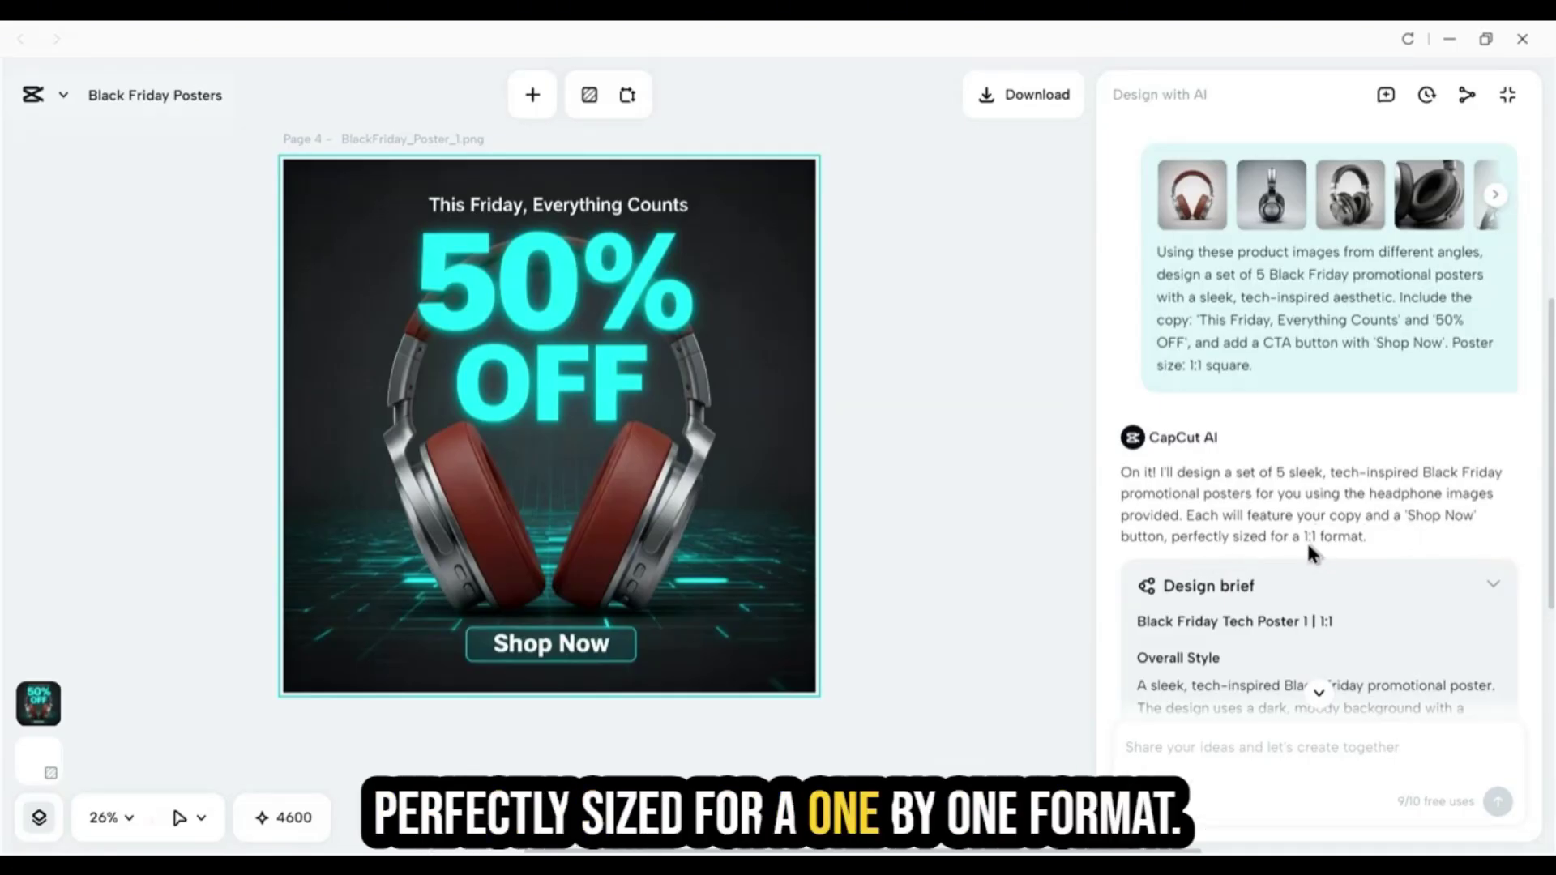
pyautogui.scroll(-1, 1397, 532)
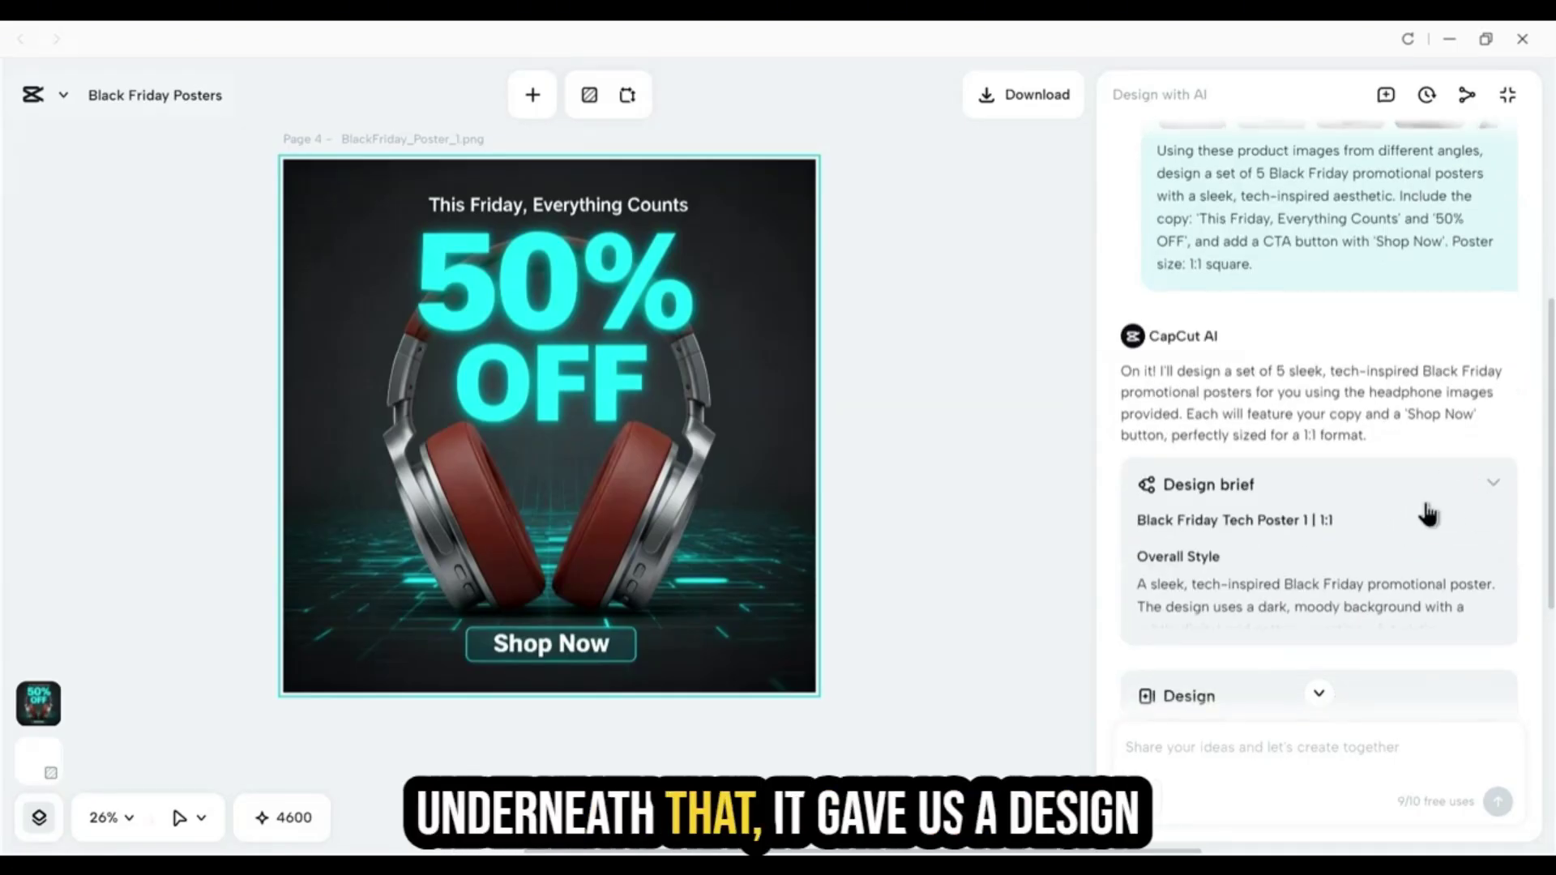
pyautogui.click(1500, 483)
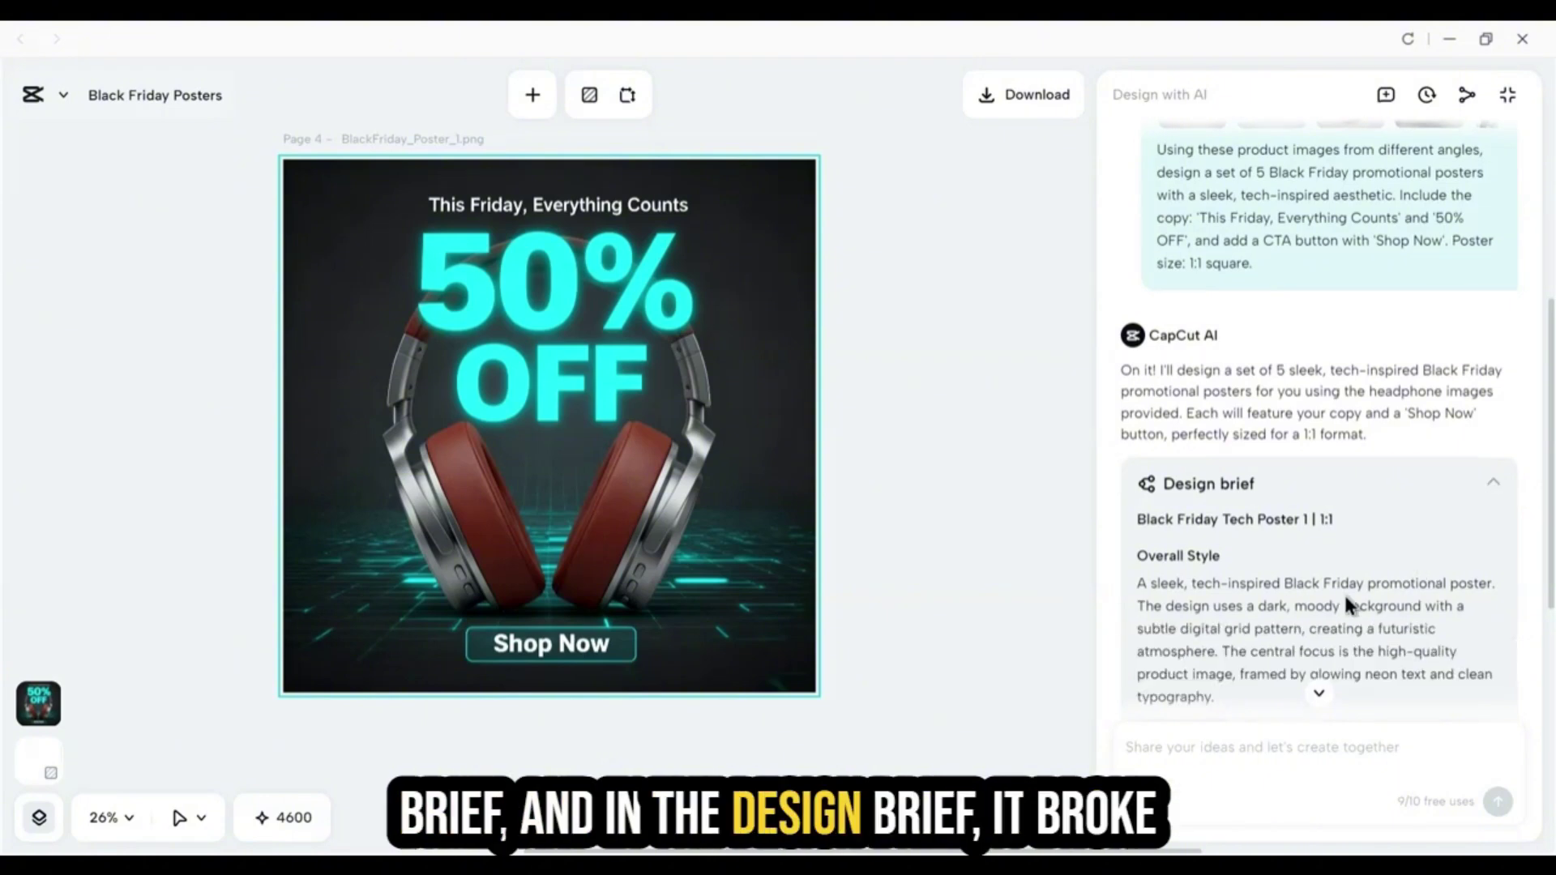
pyautogui.scroll(-1, 1343, 596)
pyautogui.scroll(-2, 1343, 592)
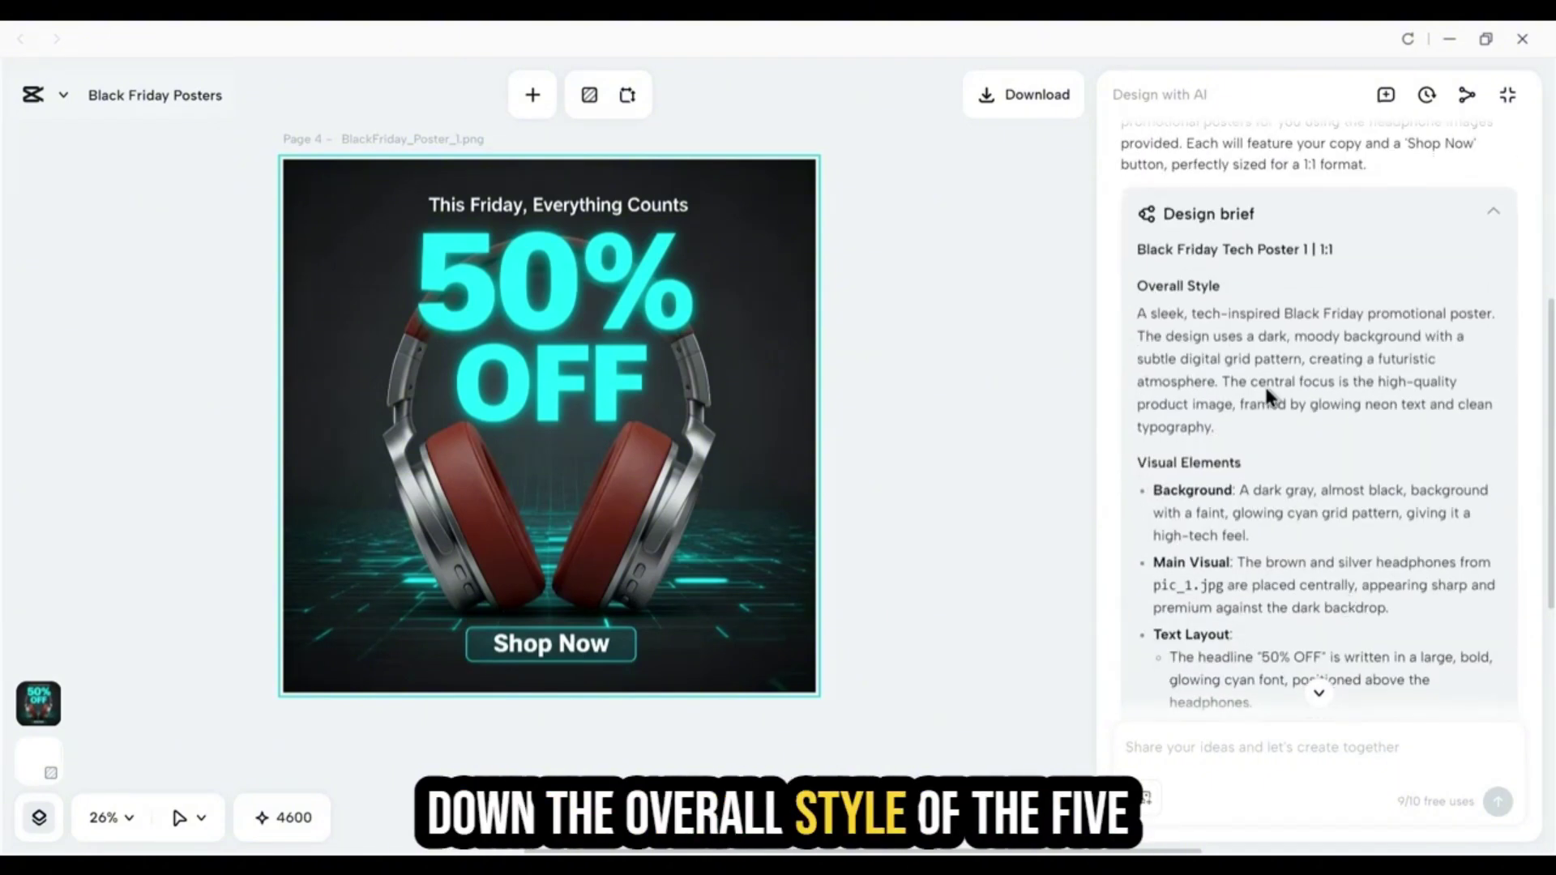
pyautogui.scroll(-1, 1268, 395)
pyautogui.scroll(-5, 1267, 393)
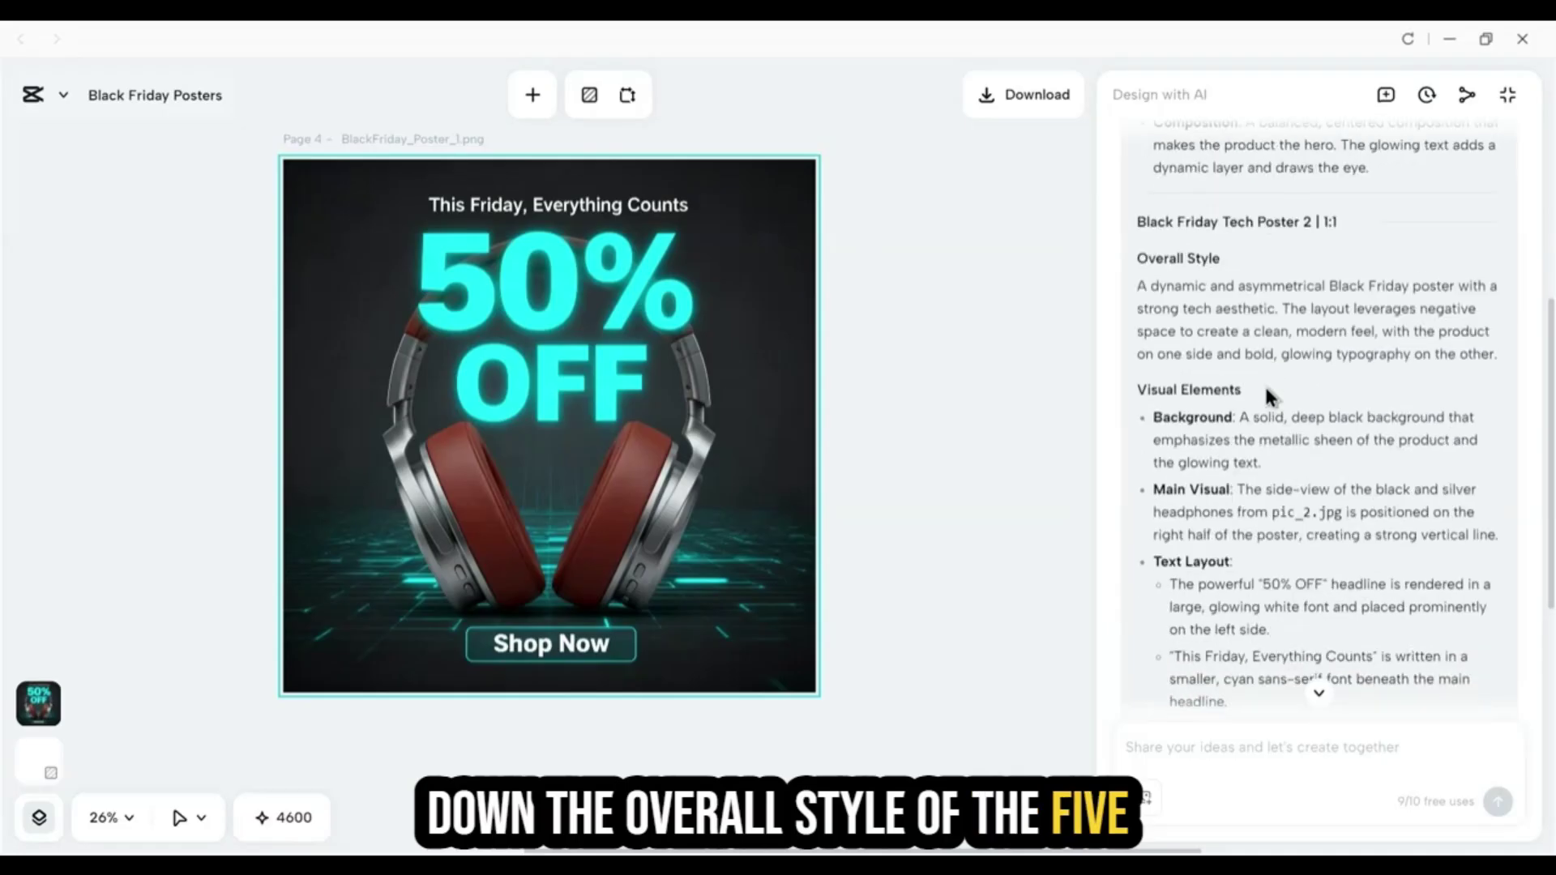
pyautogui.scroll(-6, 1267, 392)
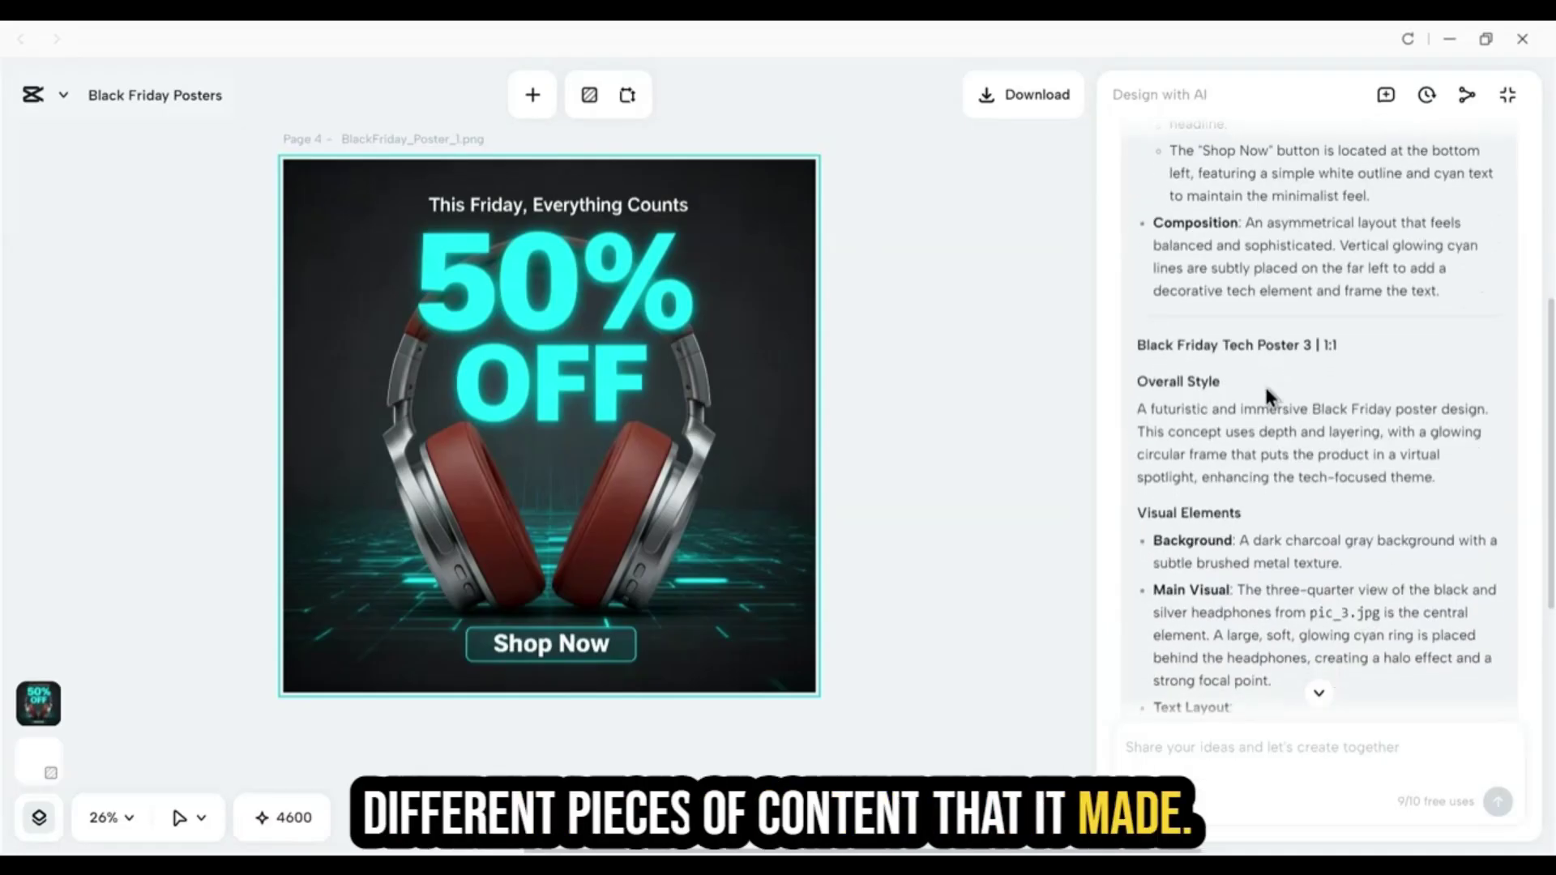
pyautogui.scroll(-1, 1267, 395)
pyautogui.scroll(-5, 1191, 412)
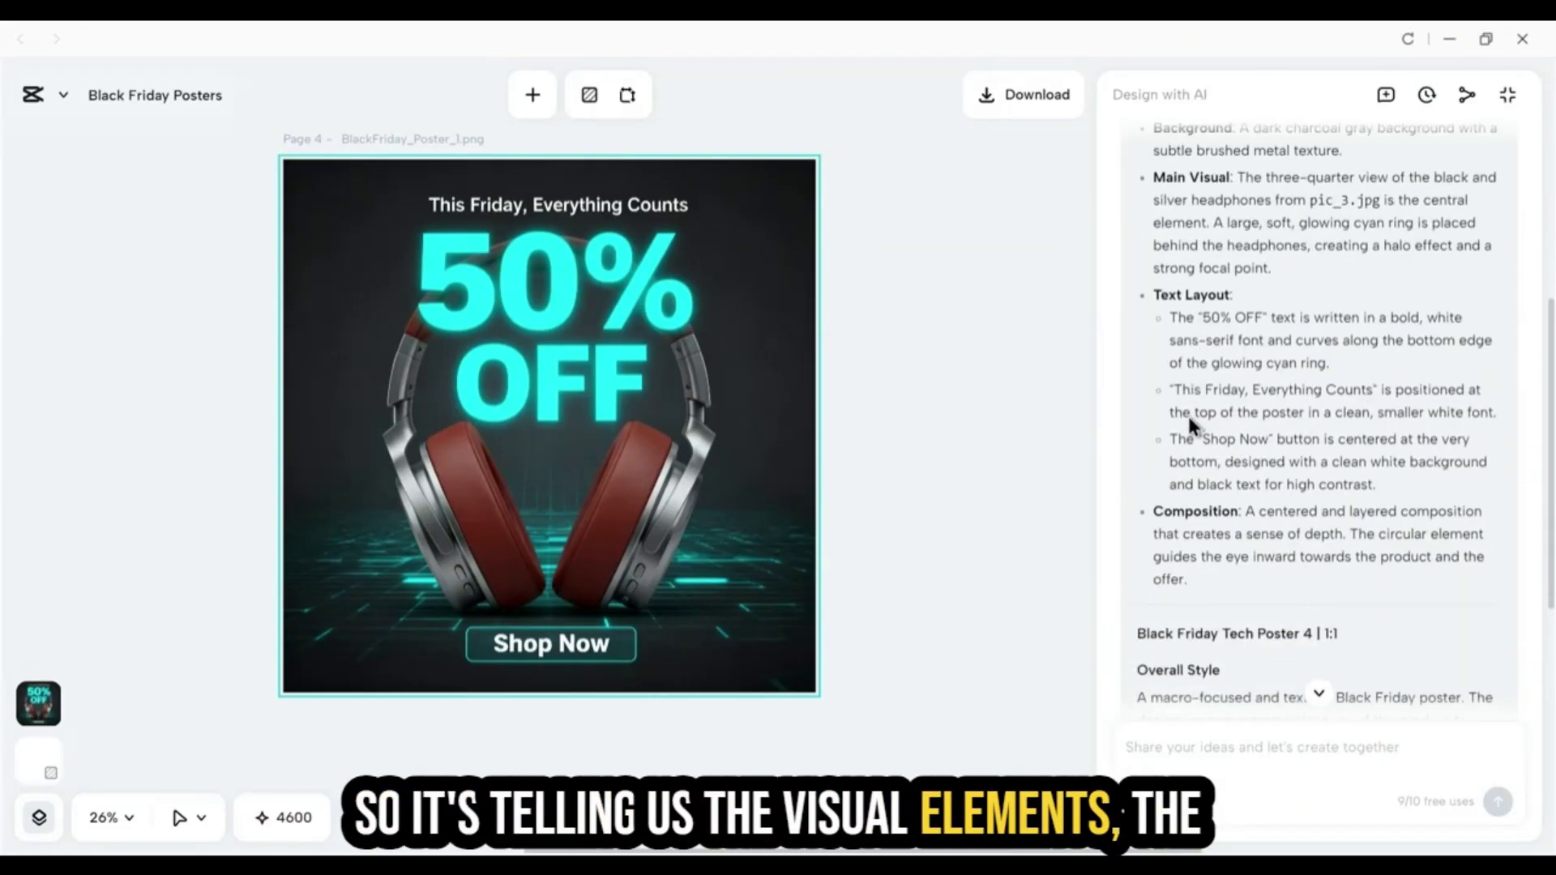
pyautogui.scroll(-5, 1205, 486)
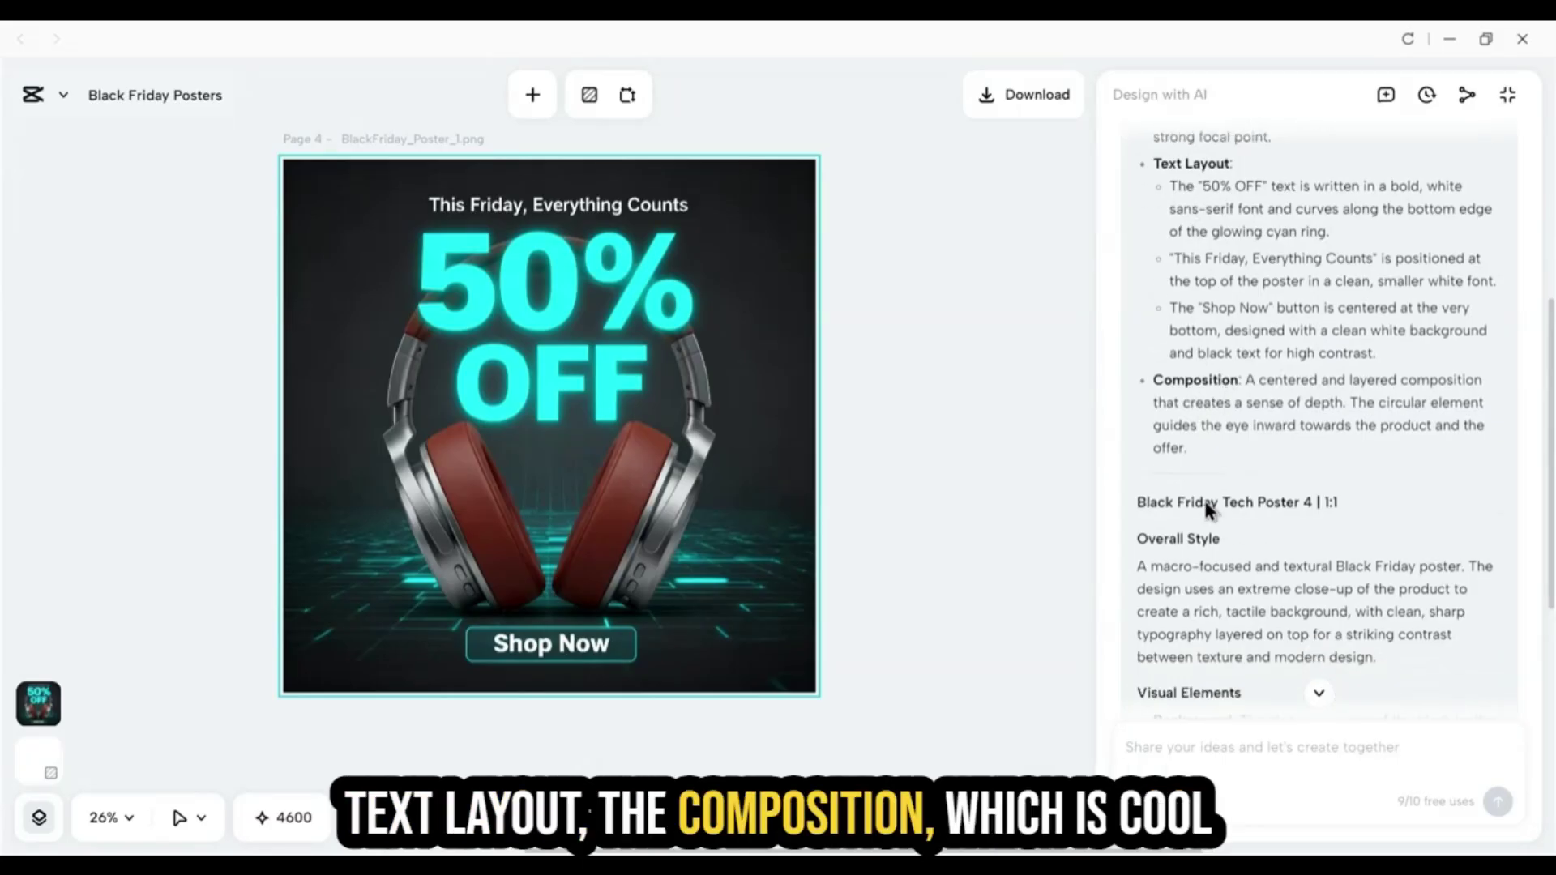
pyautogui.scroll(4, 1205, 506)
pyautogui.scroll(10, 1203, 508)
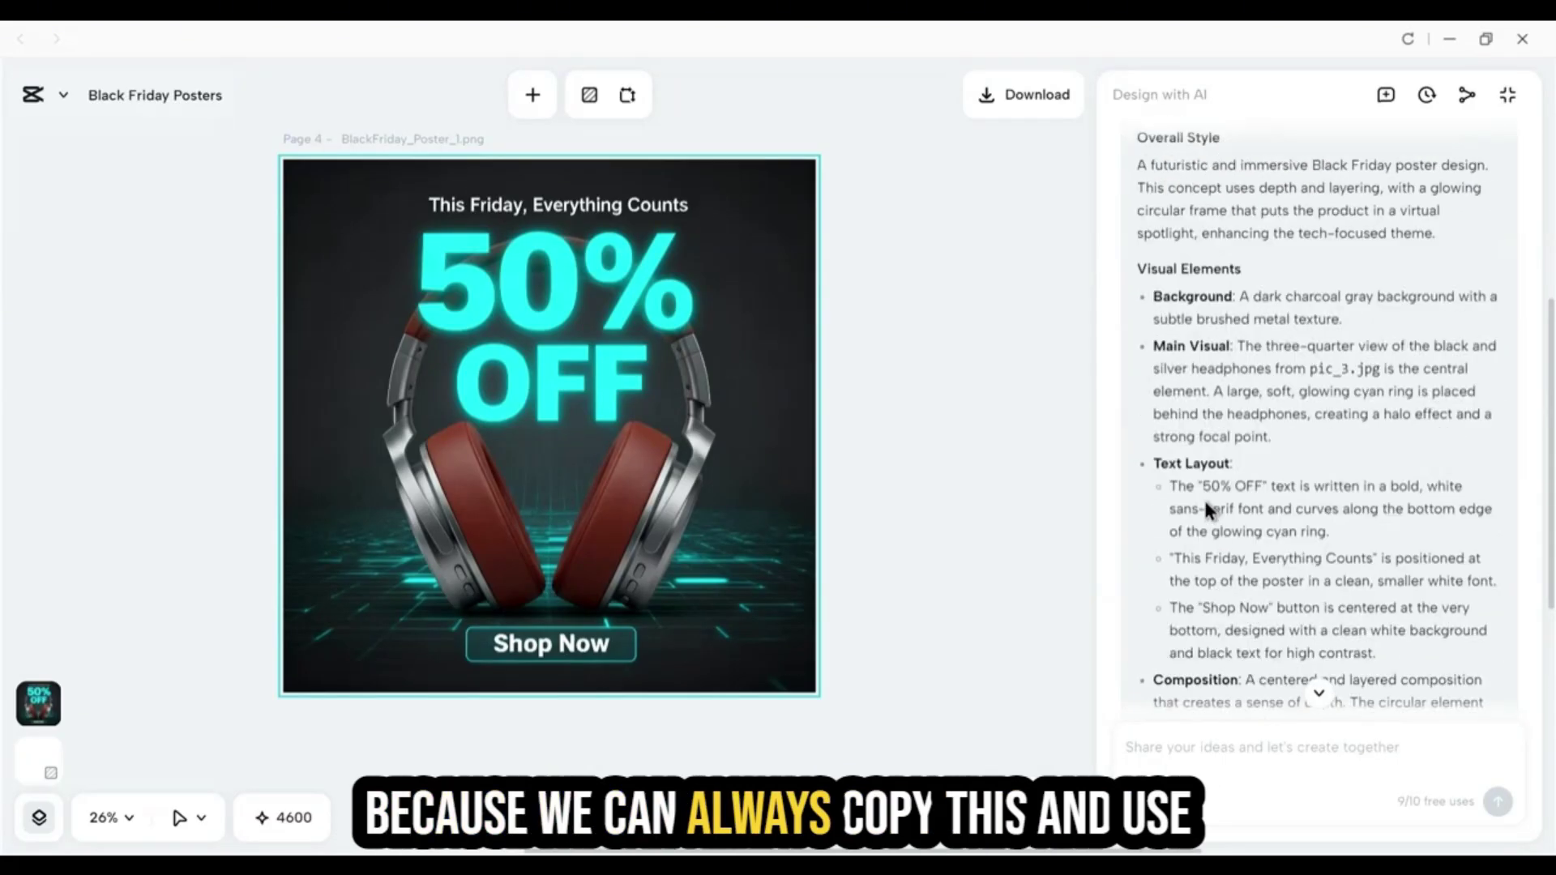
# Collapse the design brief and view each of the five Black Friday posters on the canvas in turn.
pyautogui.scroll(15, 1251, 402)
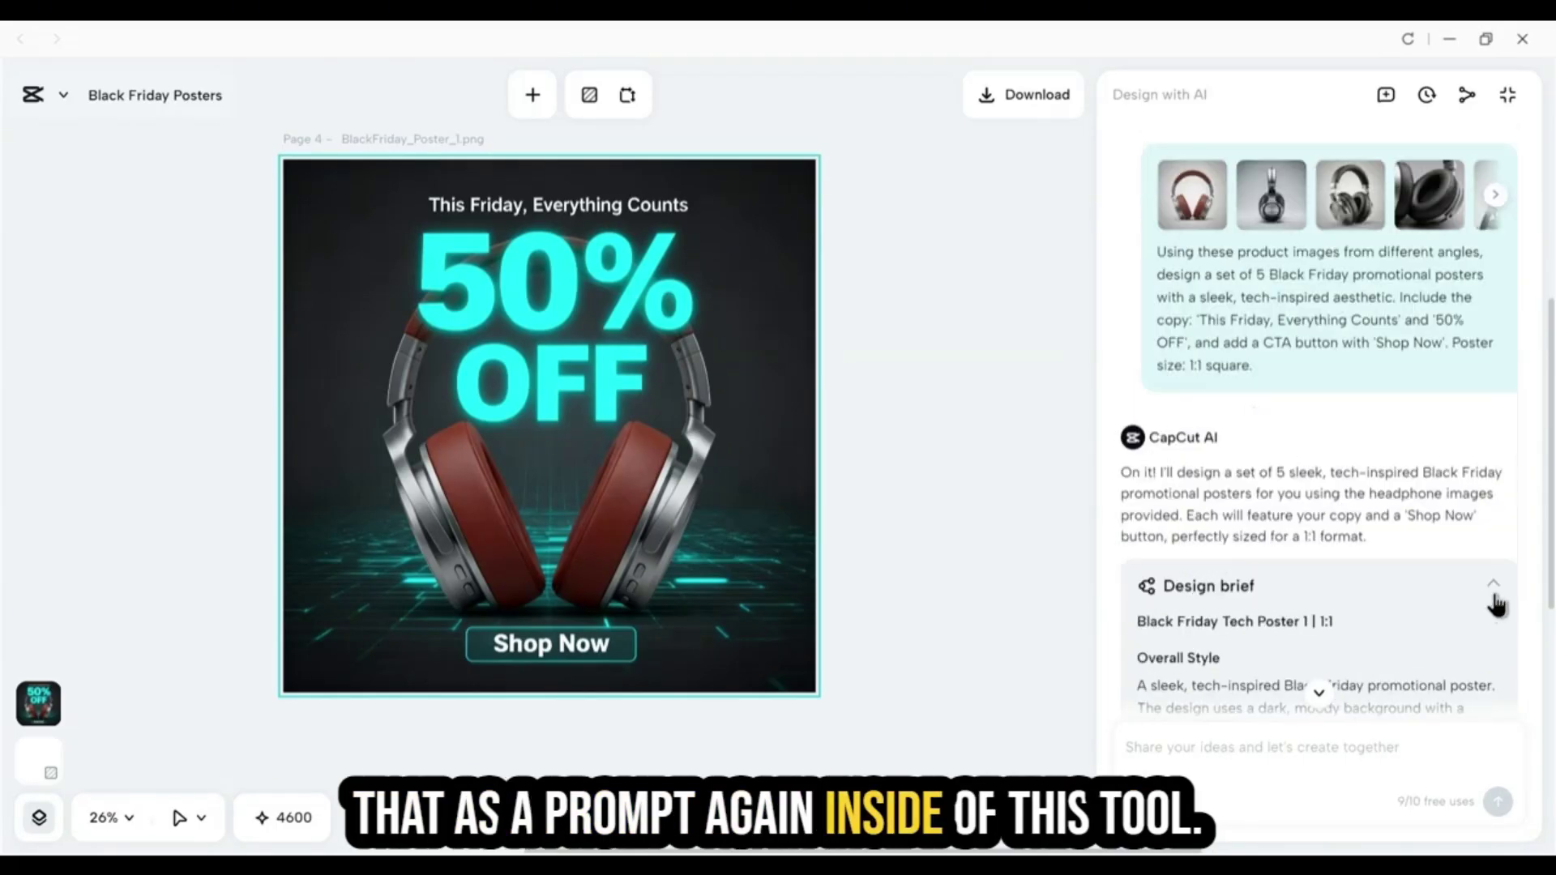
pyautogui.click(1331, 589)
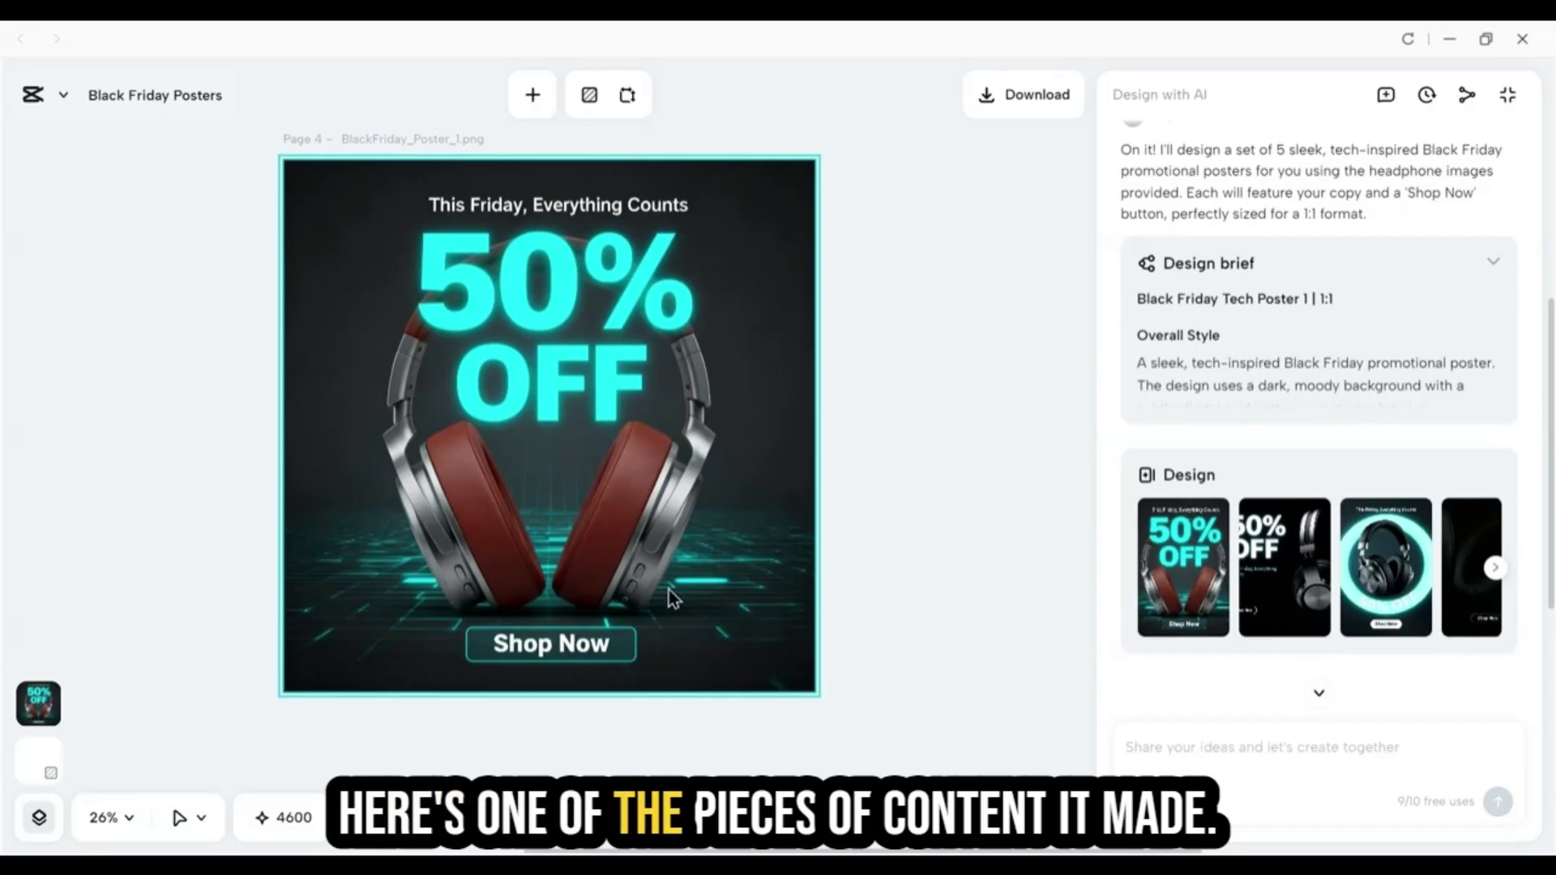
pyautogui.click(1296, 569)
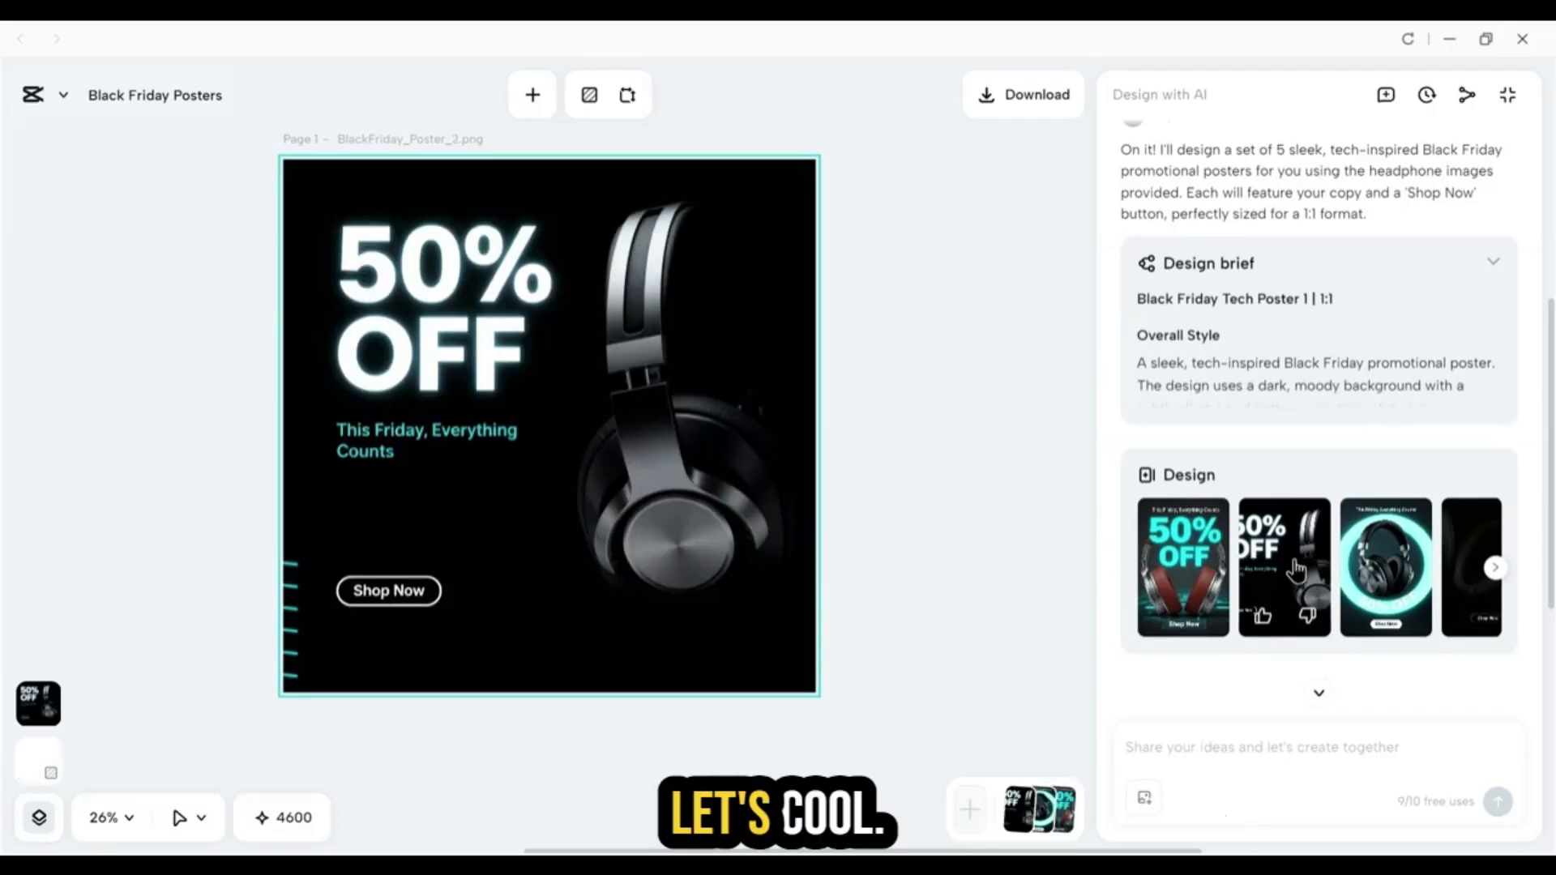
pyautogui.click(1386, 567)
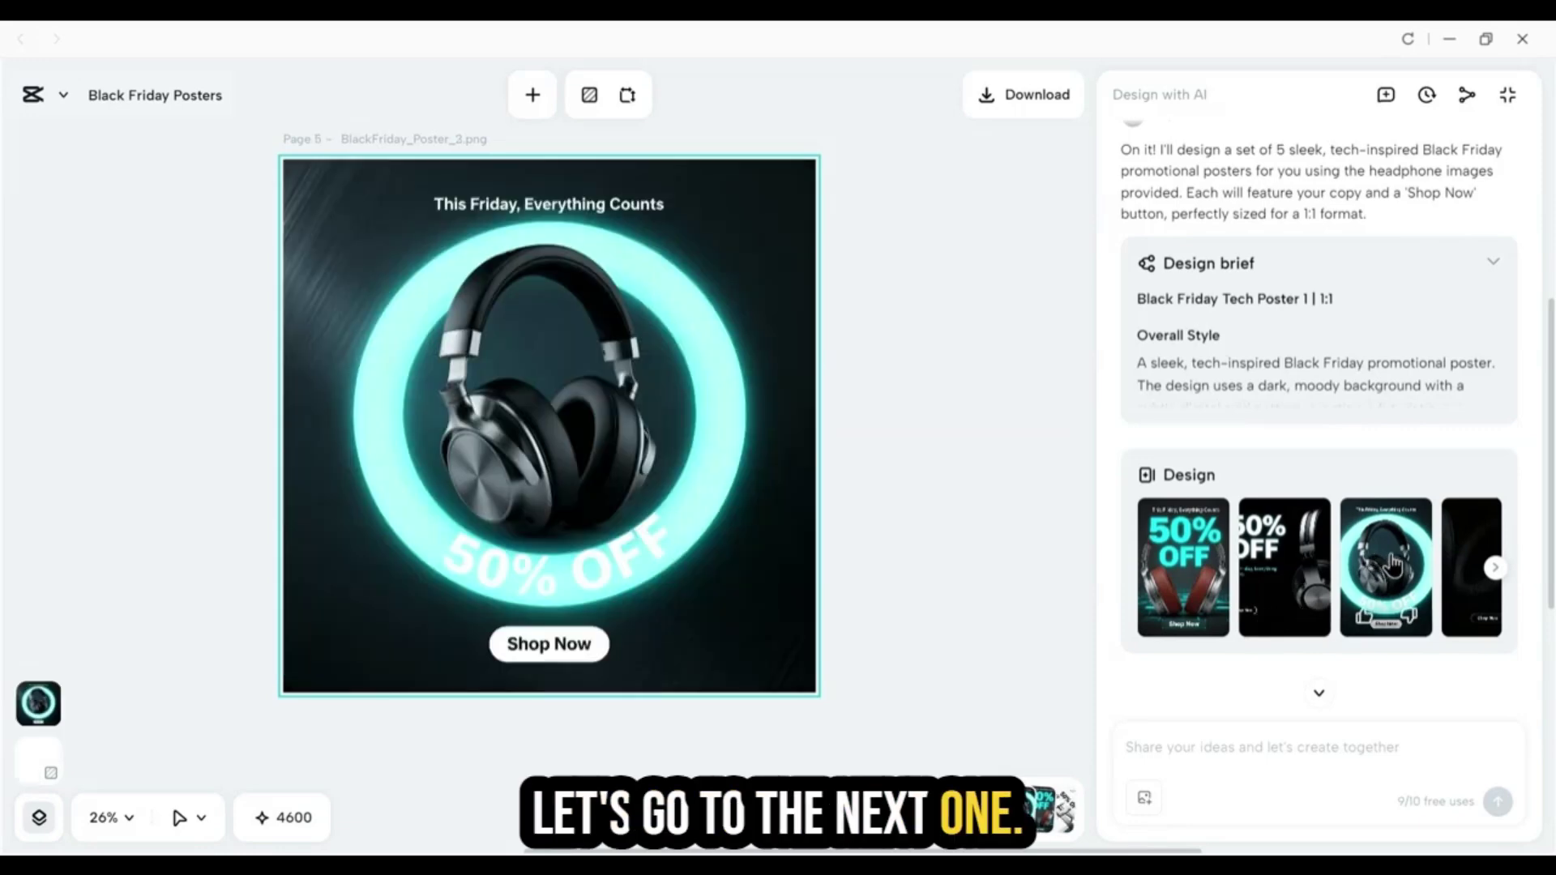
pyautogui.click(1462, 554)
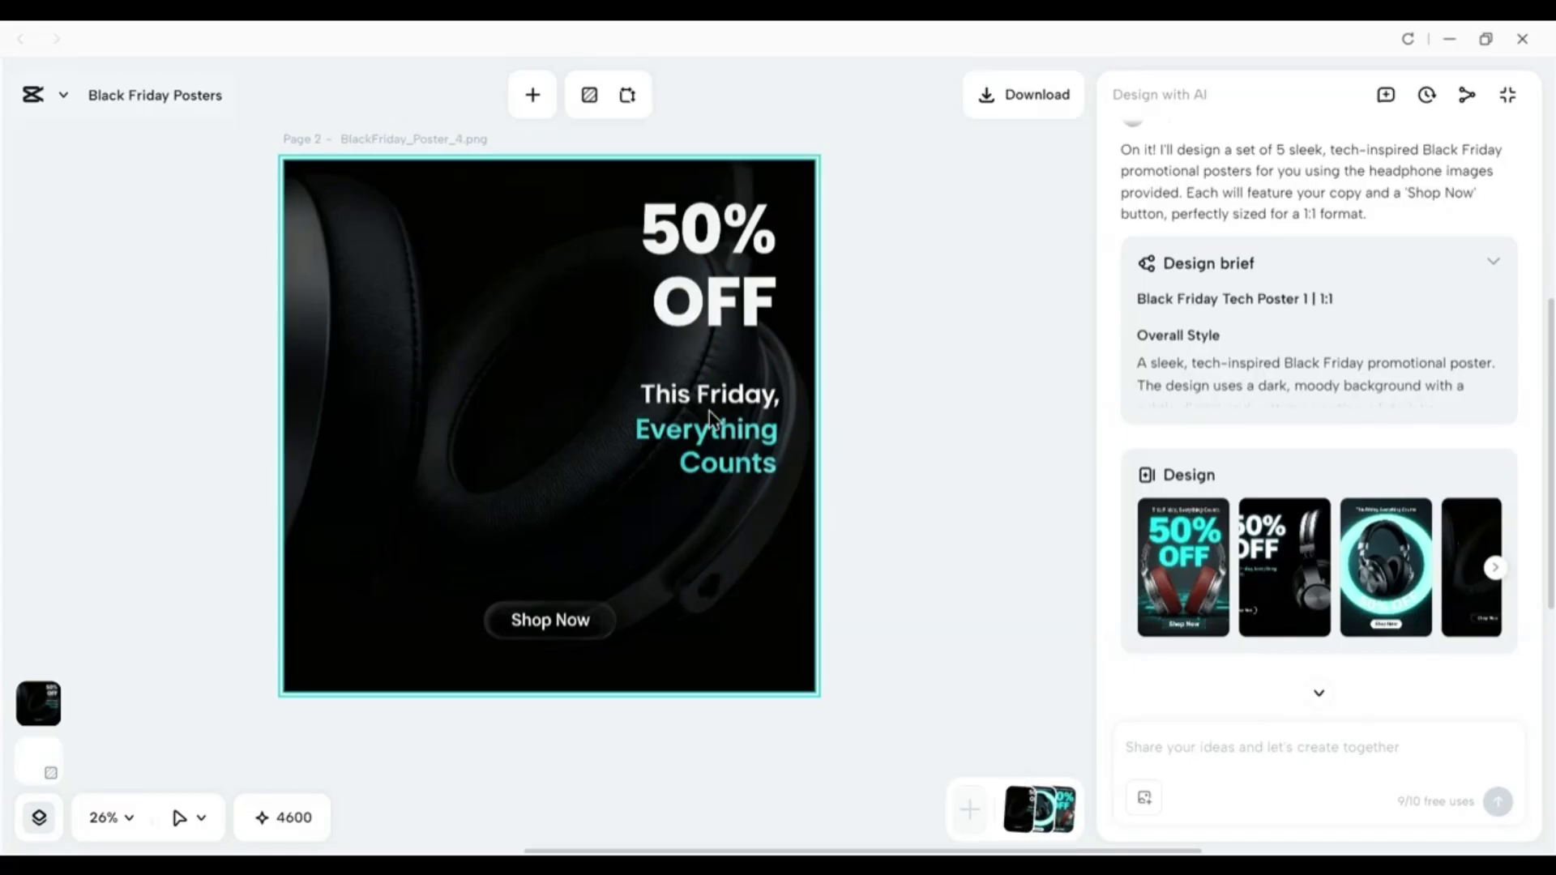
pyautogui.click(1431, 567)
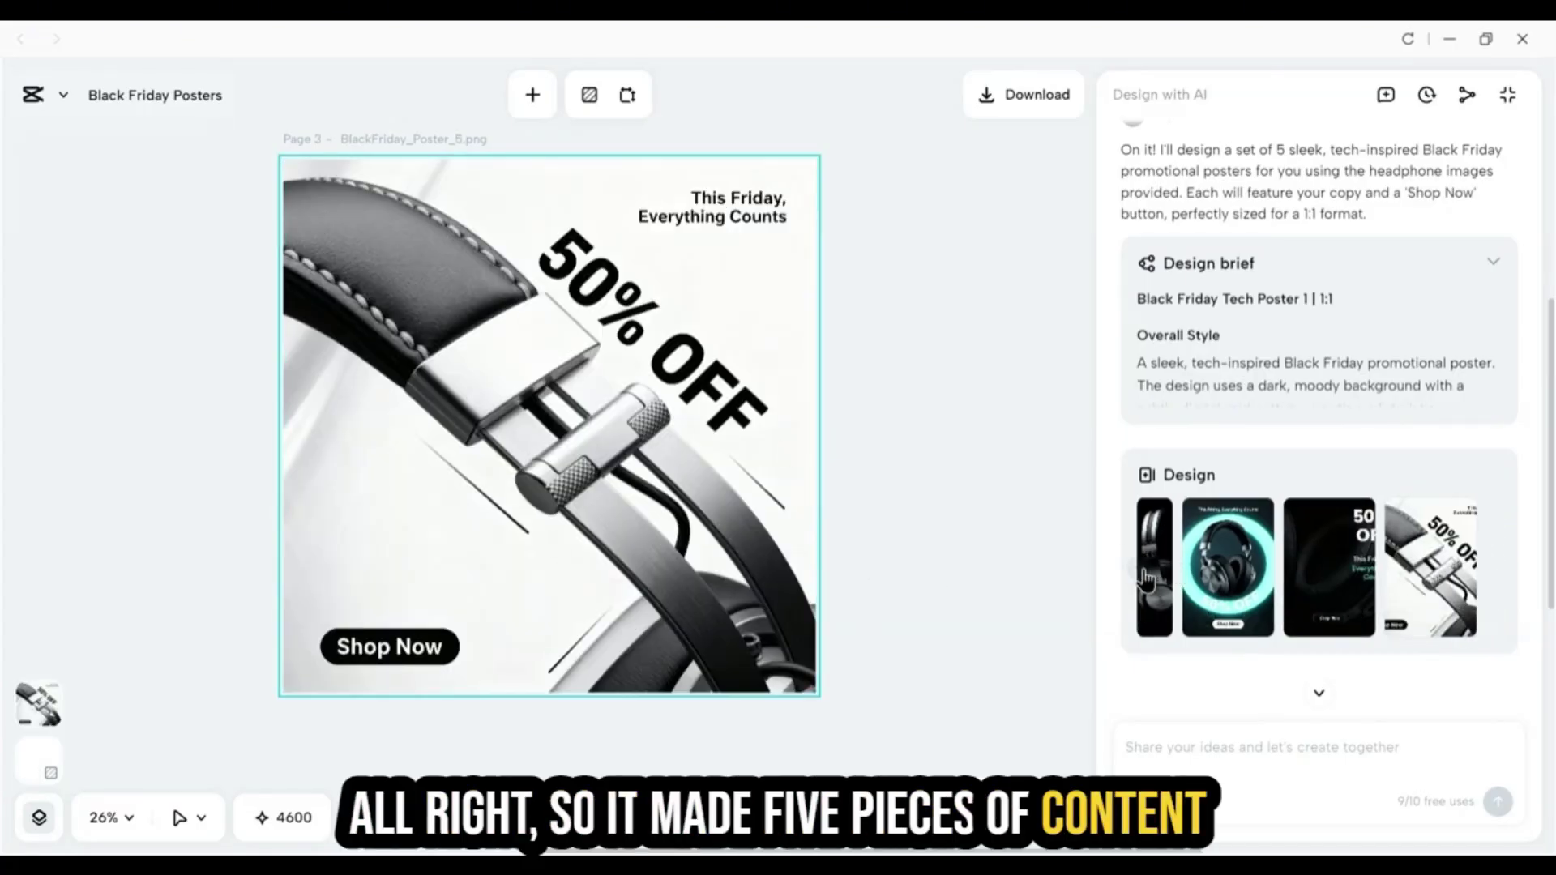
pyautogui.click(1138, 567)
# Ask the AI "lets change up the aesthetic" and answer its style question with "Surprise me with a new creative direction".
pyautogui.click(1317, 699)
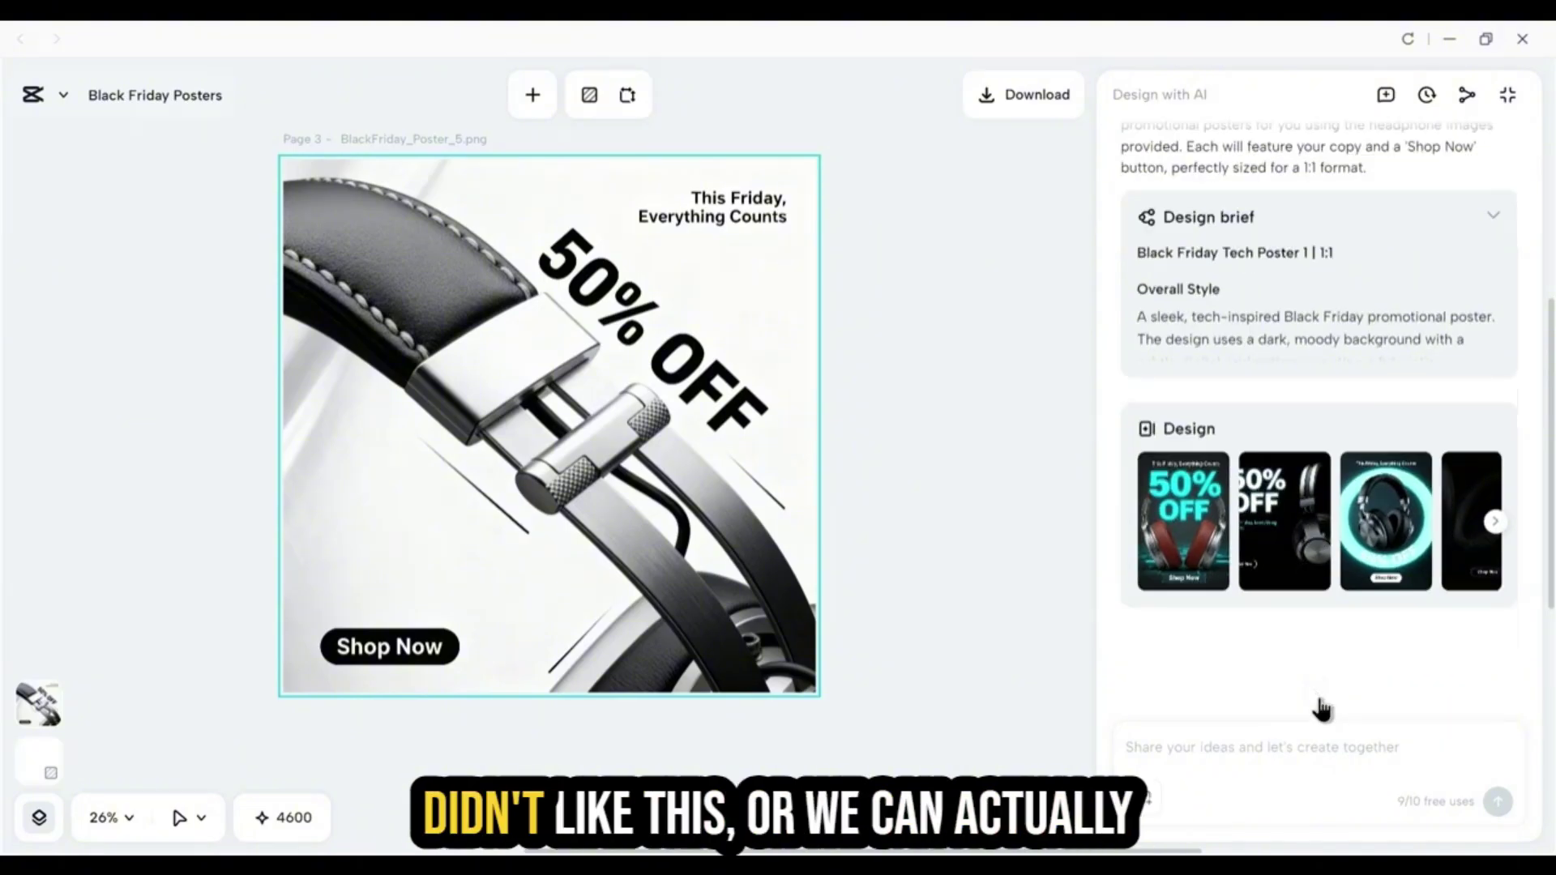
pyautogui.click(1268, 751)
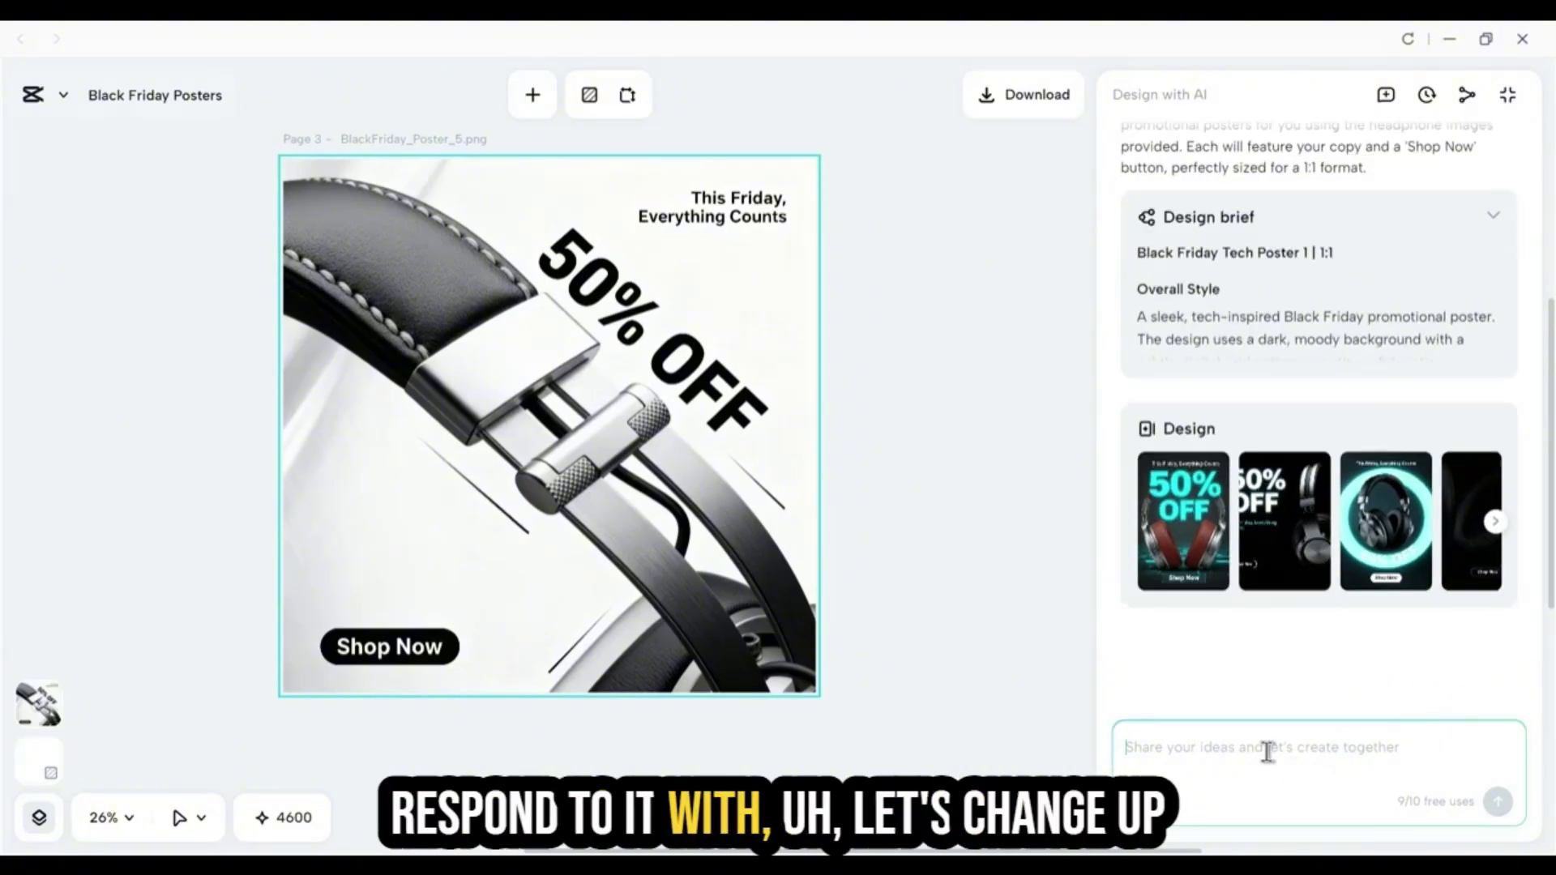
pyautogui.write('lets c')
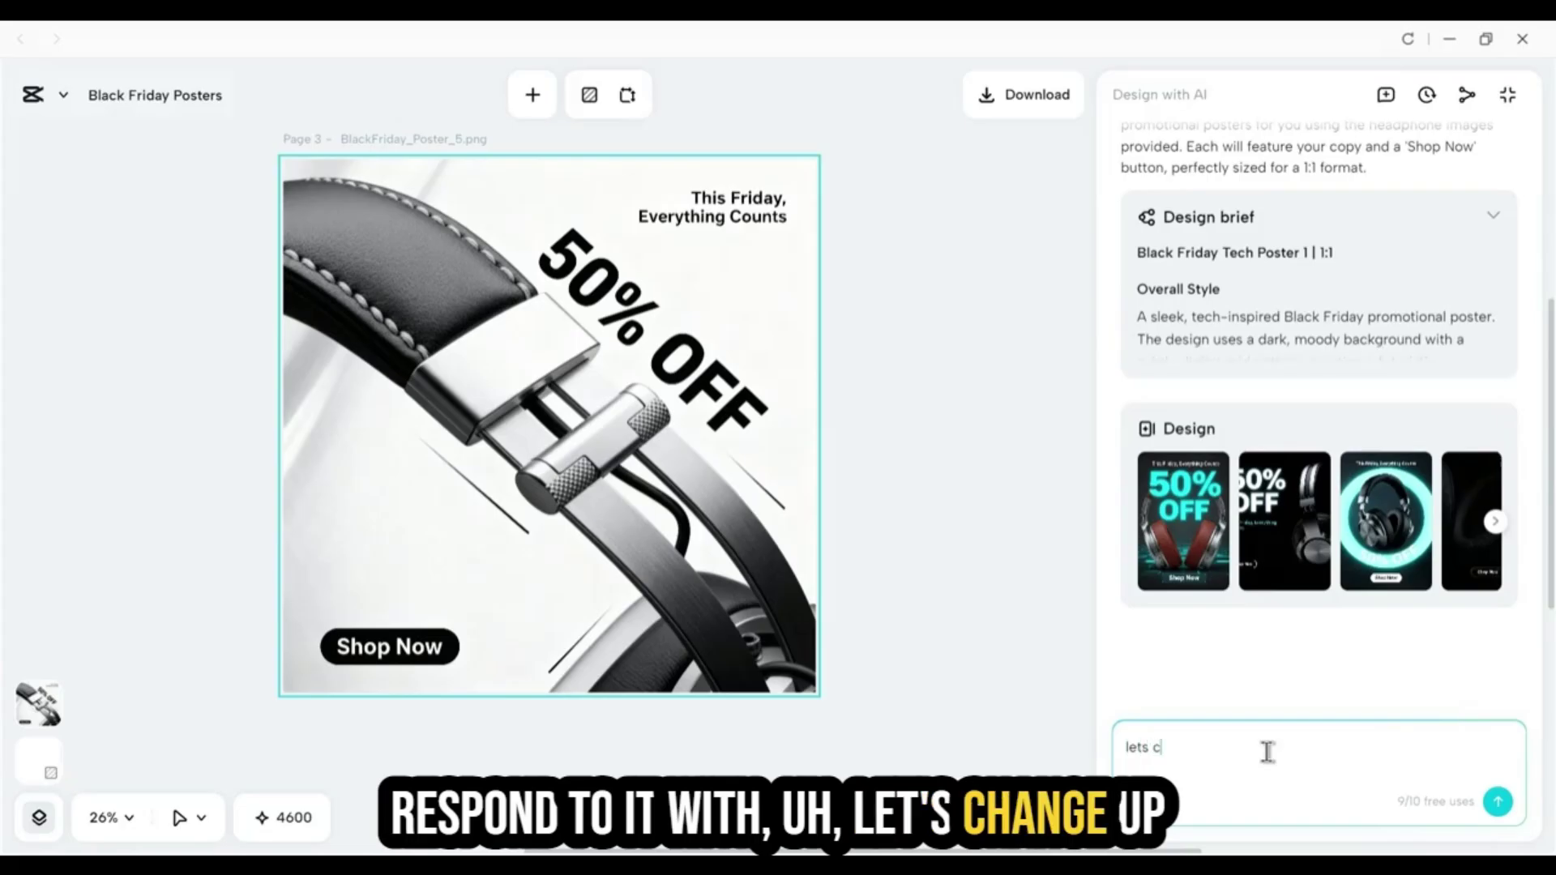
pyautogui.write('hange up the a')
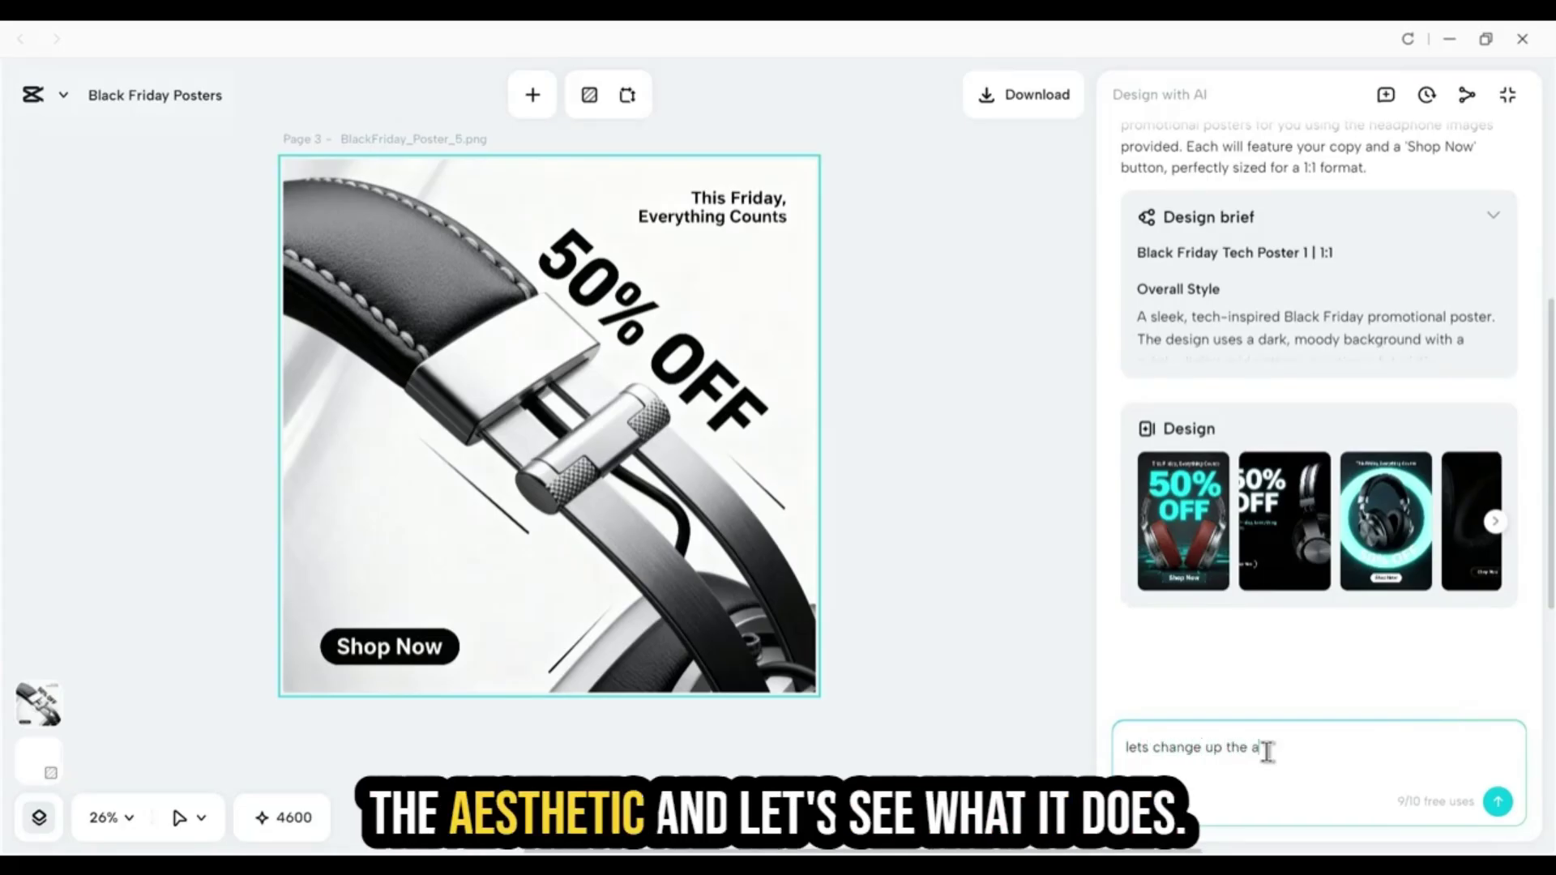
pyautogui.write('esthetic')
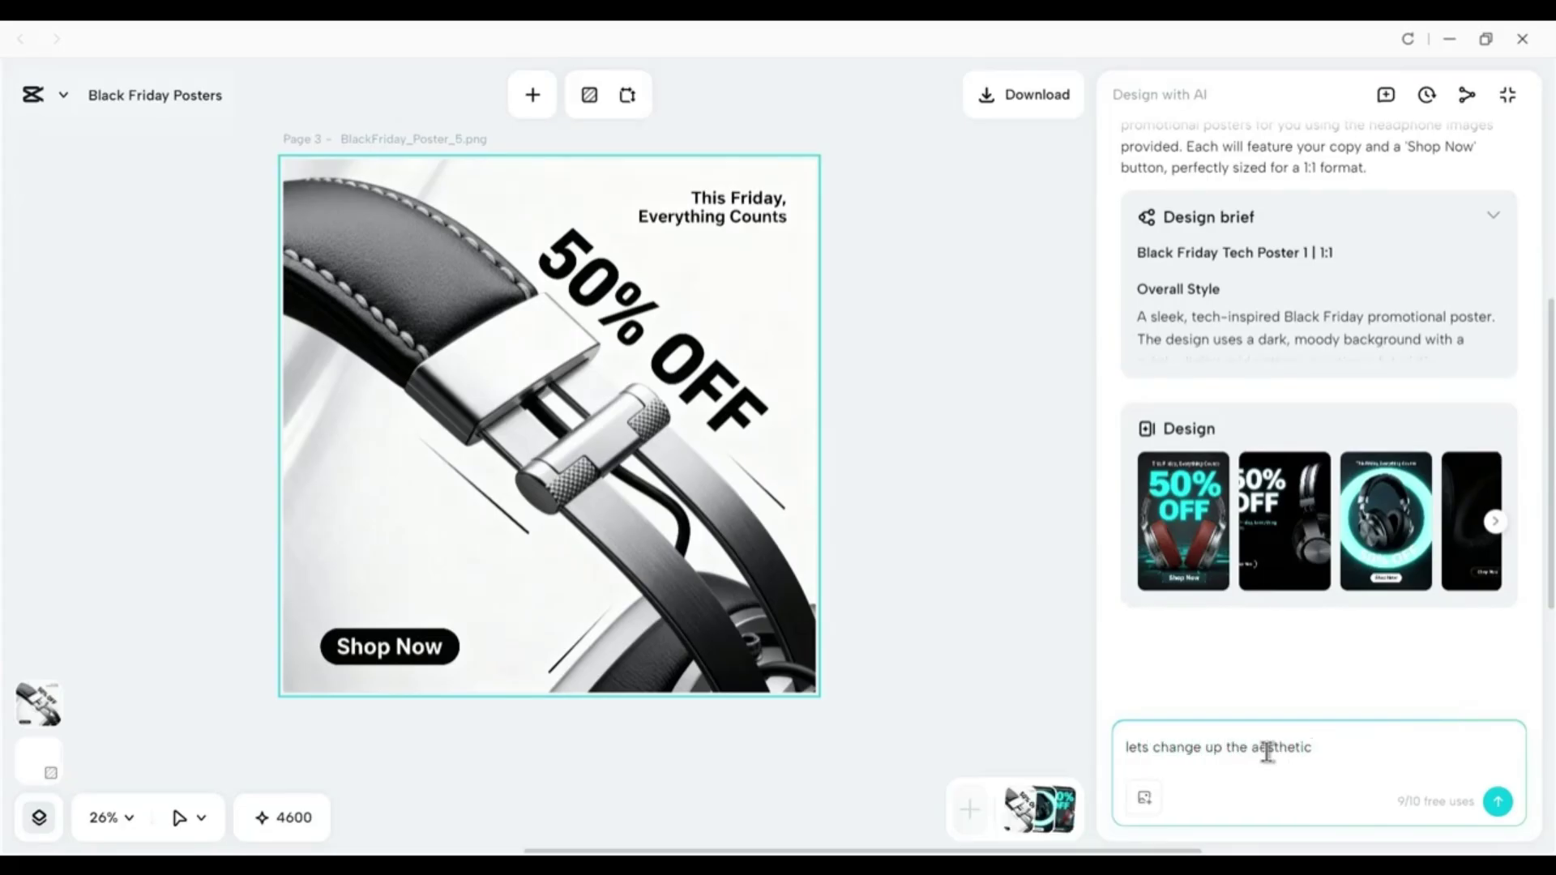
pyautogui.press('Return')
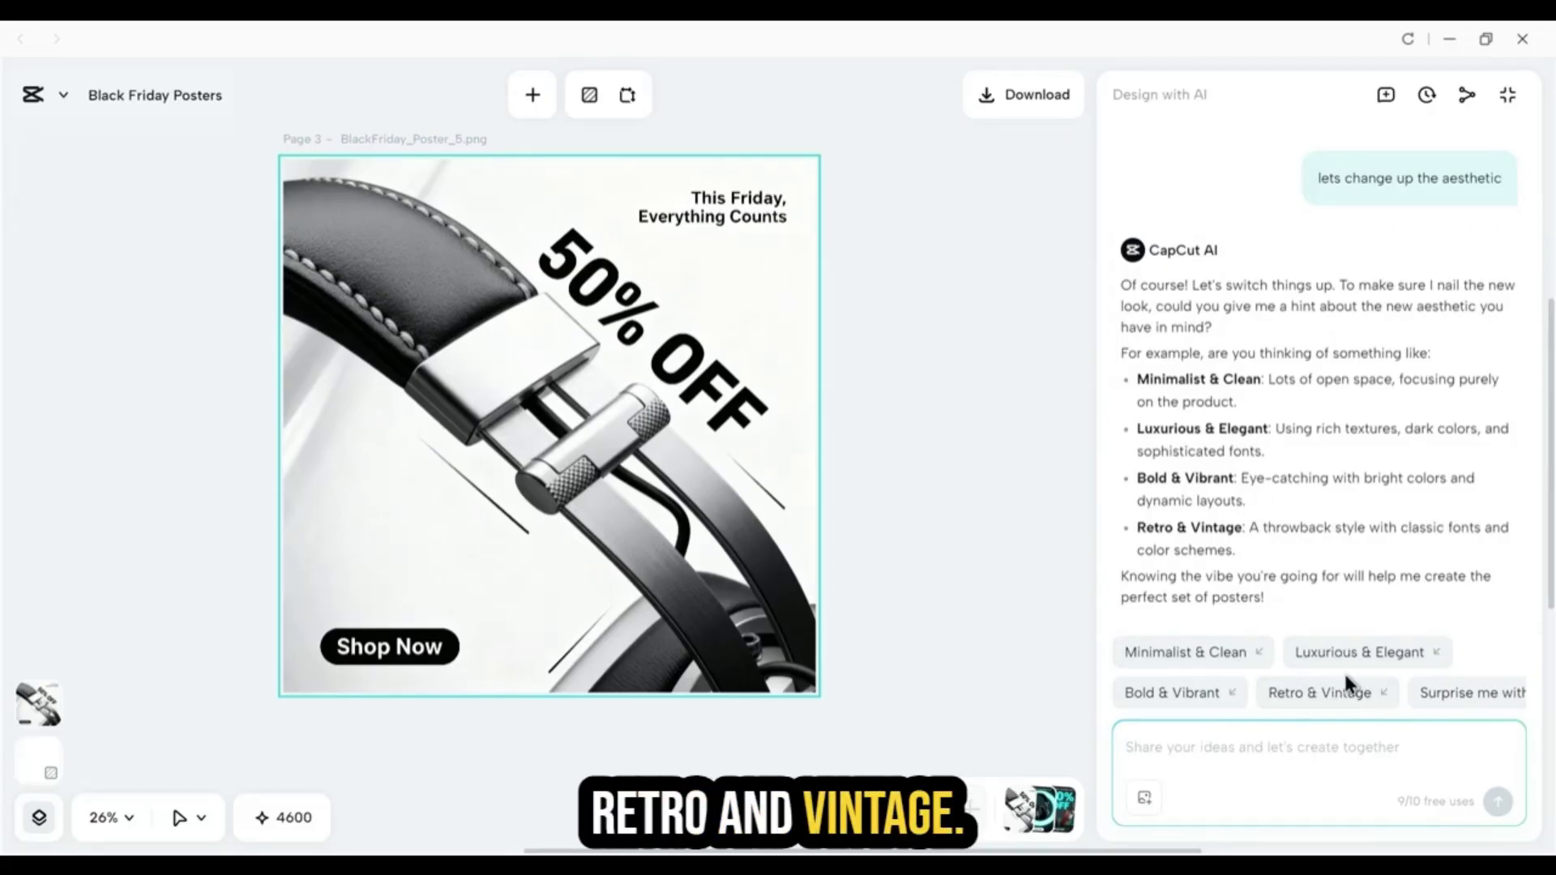
pyautogui.click(1442, 701)
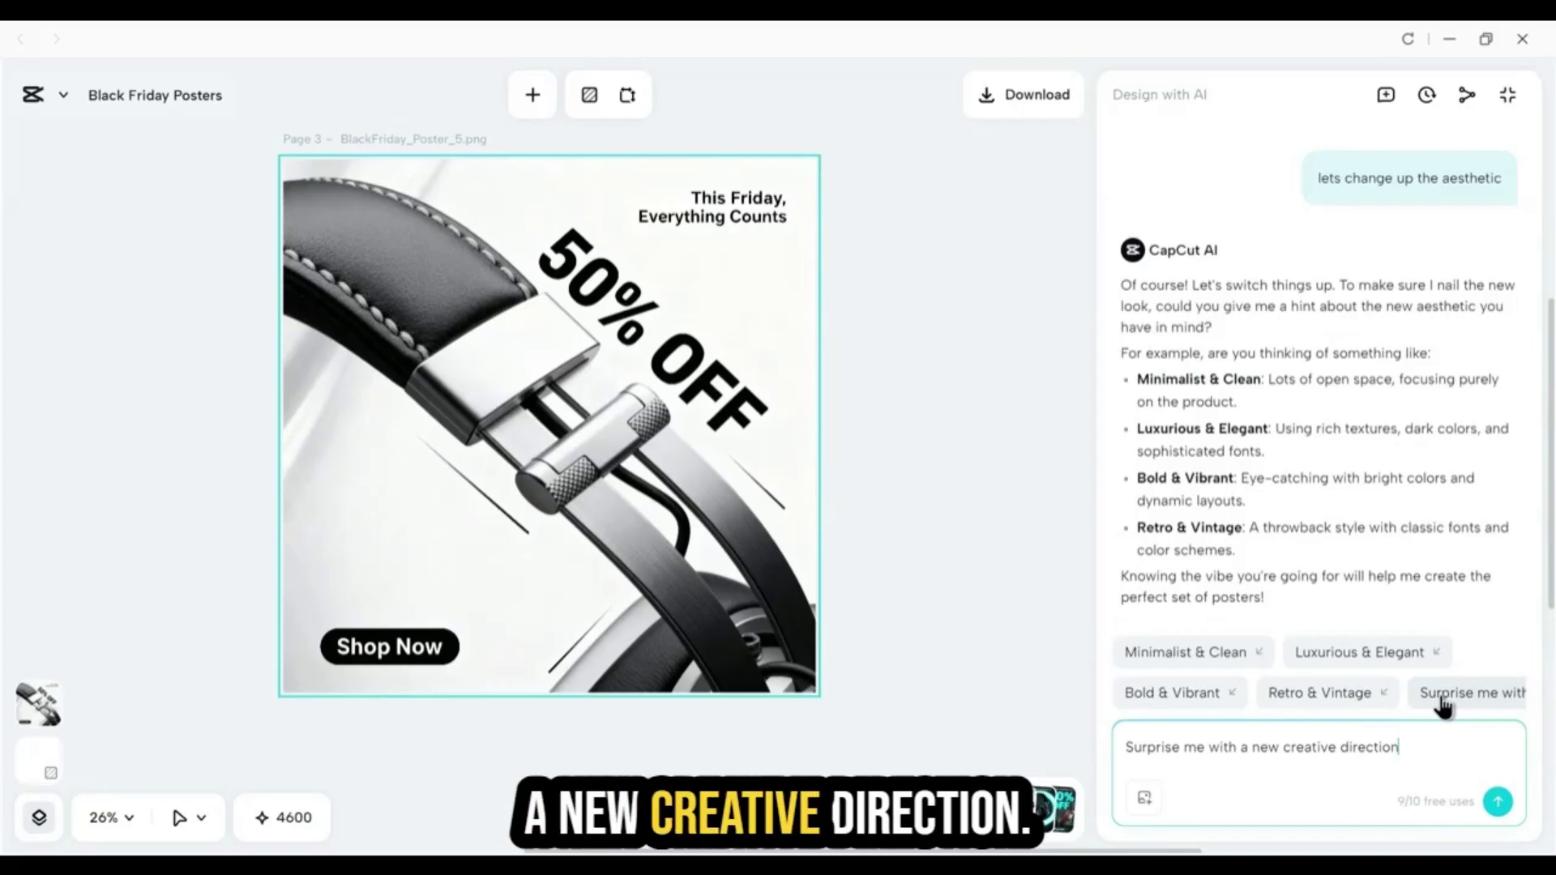
pyautogui.click(1497, 802)
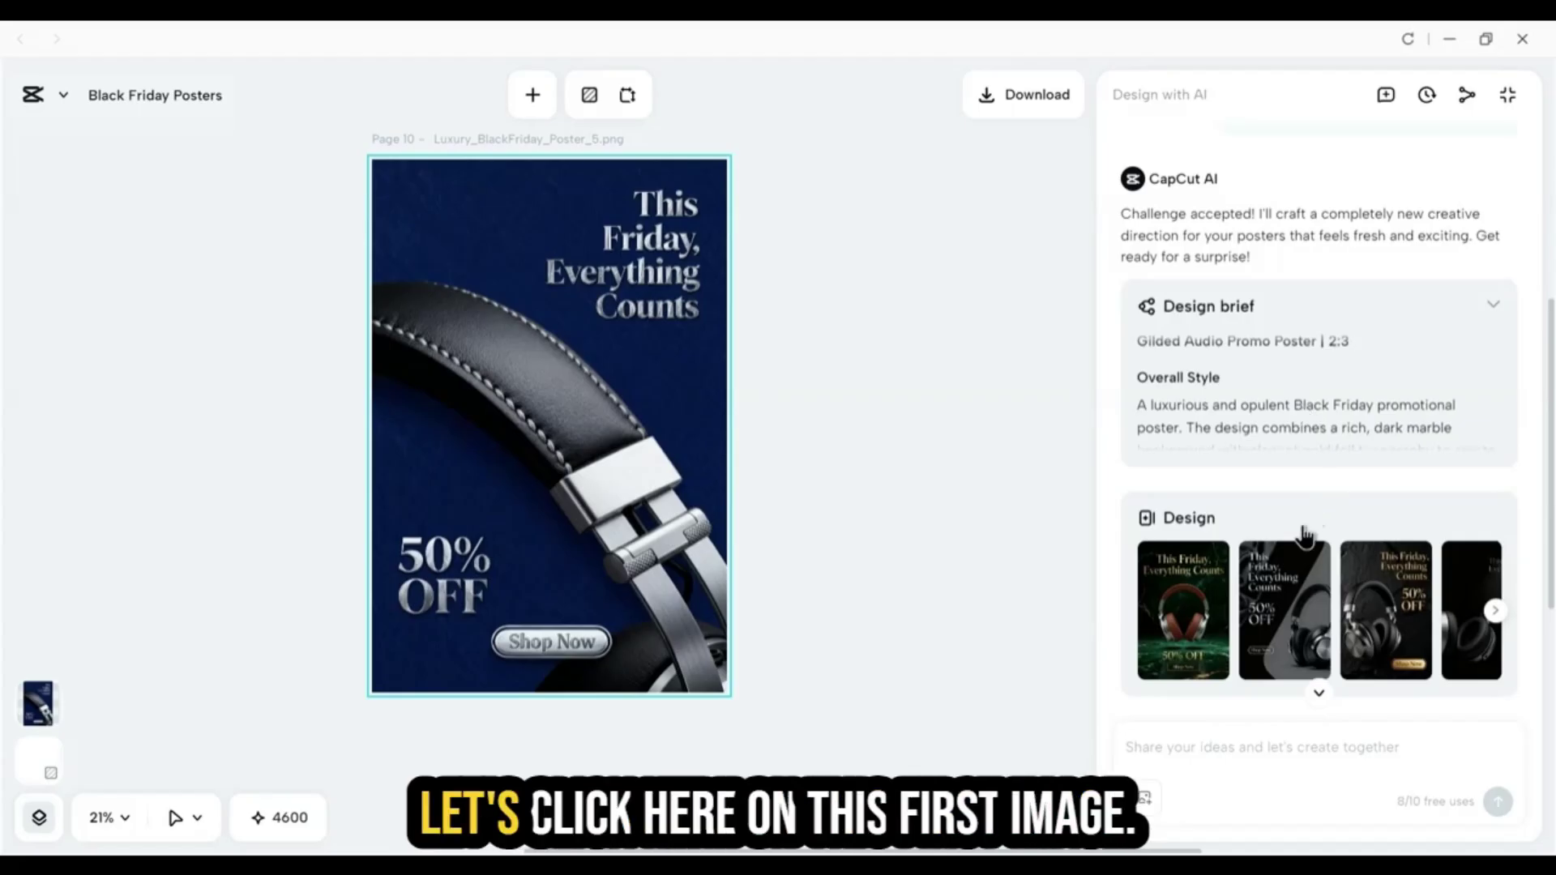
# View and compare the posters of the new luxury set, including the green marble, grey and black, black and gold, and blue versions.
pyautogui.click(1171, 630)
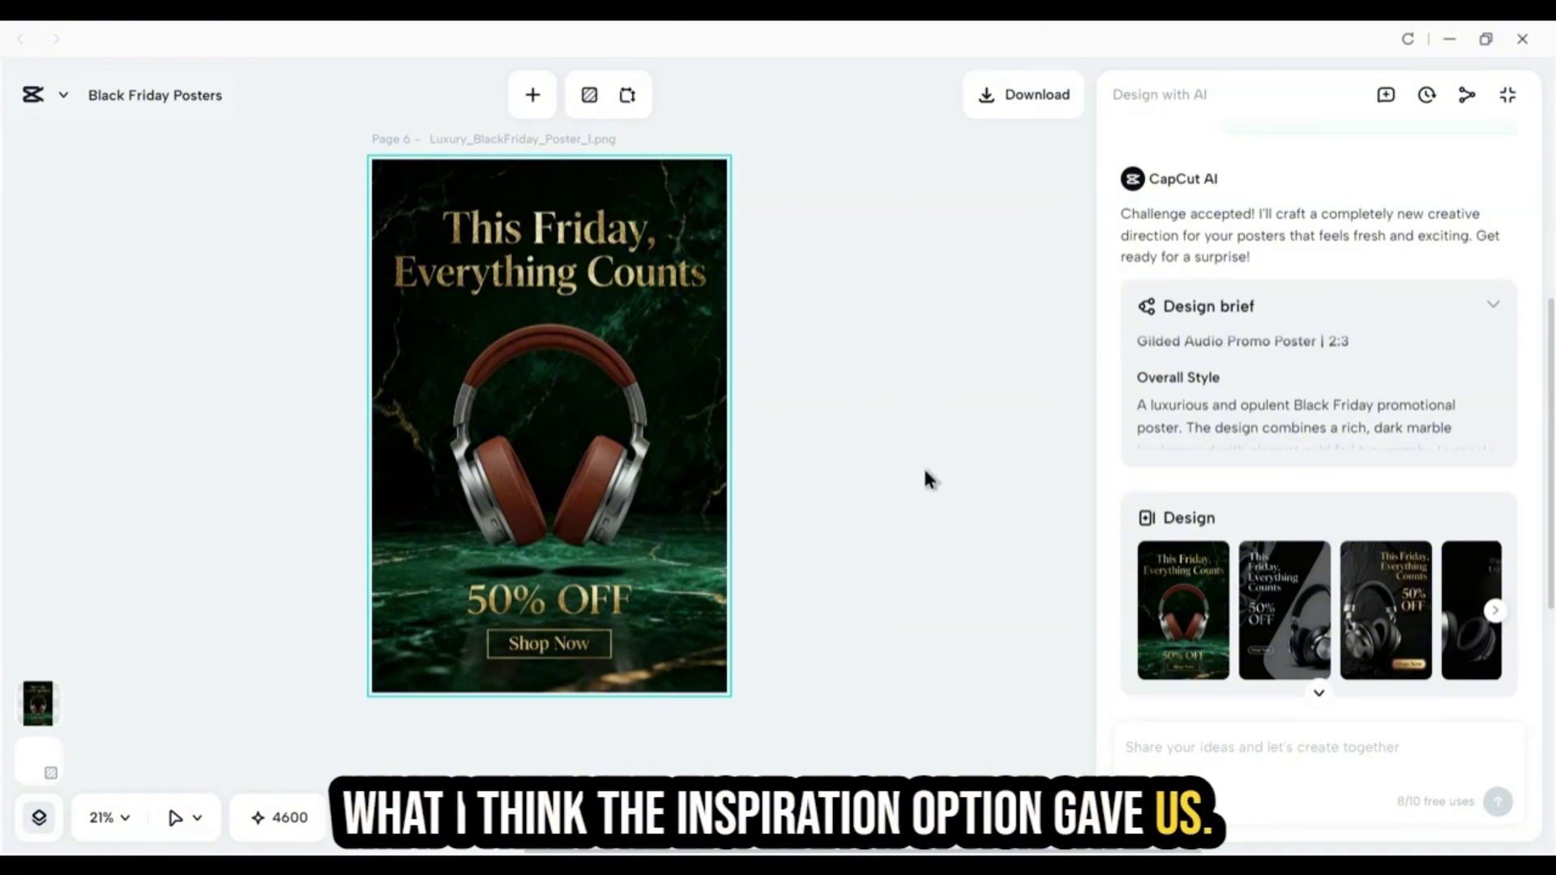
pyautogui.click(1279, 620)
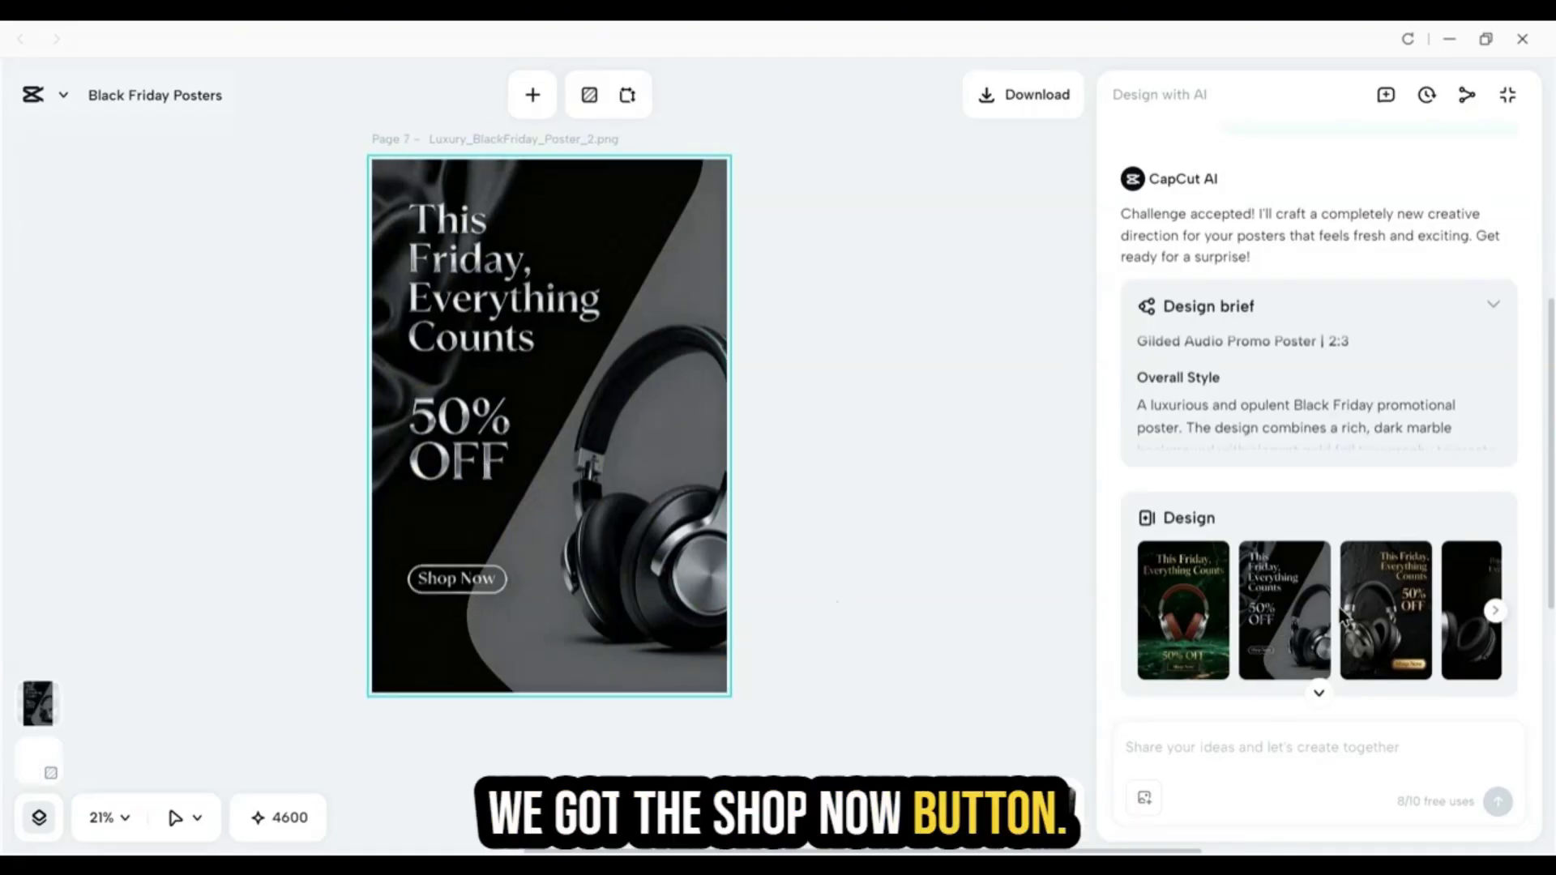
pyautogui.click(1378, 620)
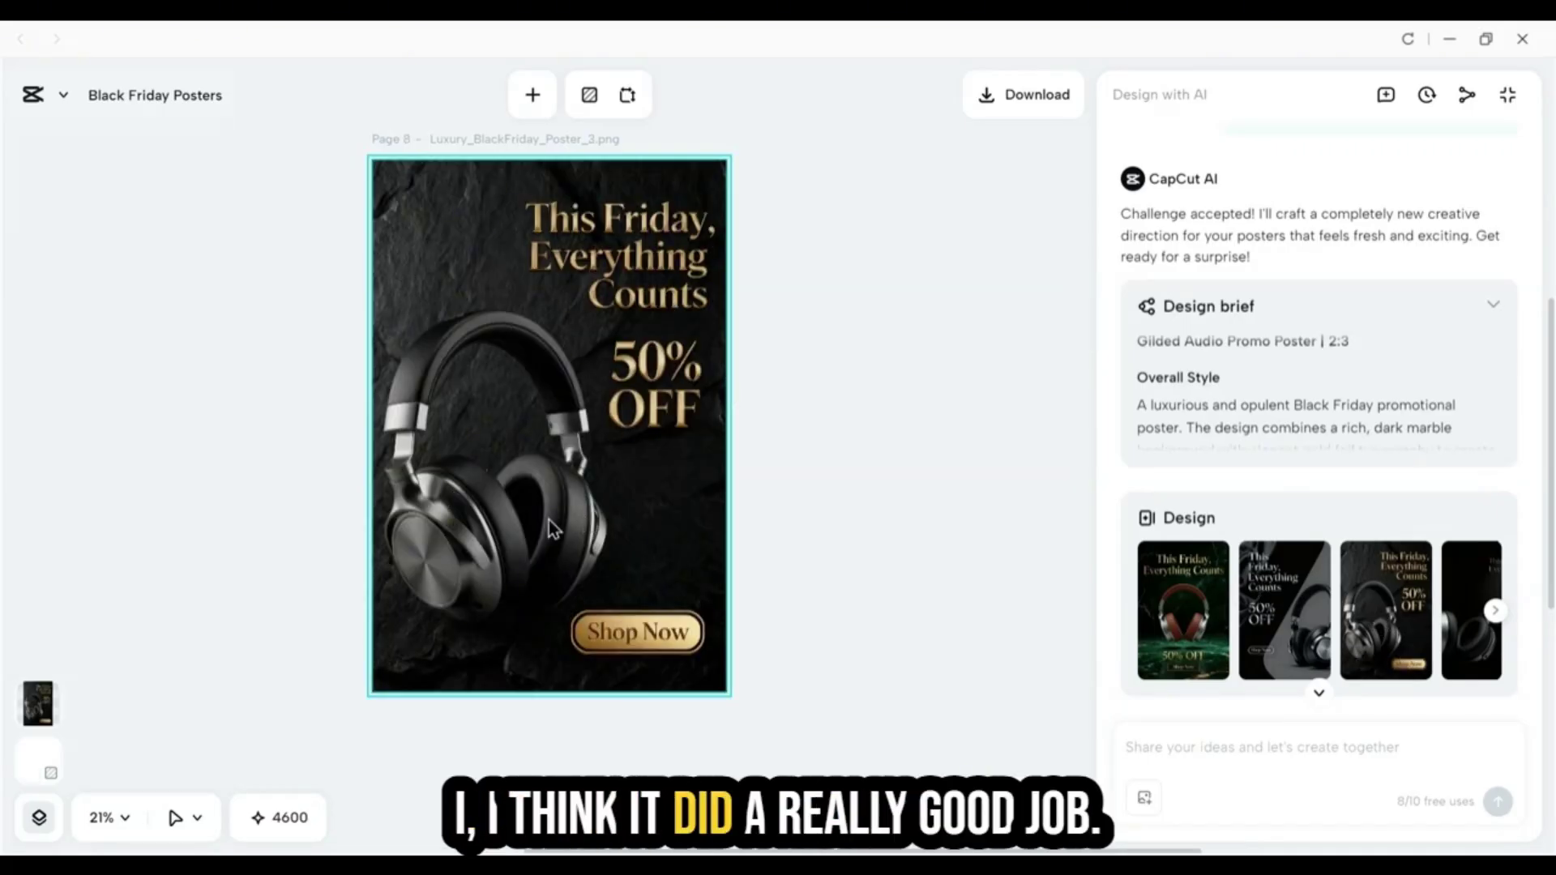
pyautogui.click(1476, 589)
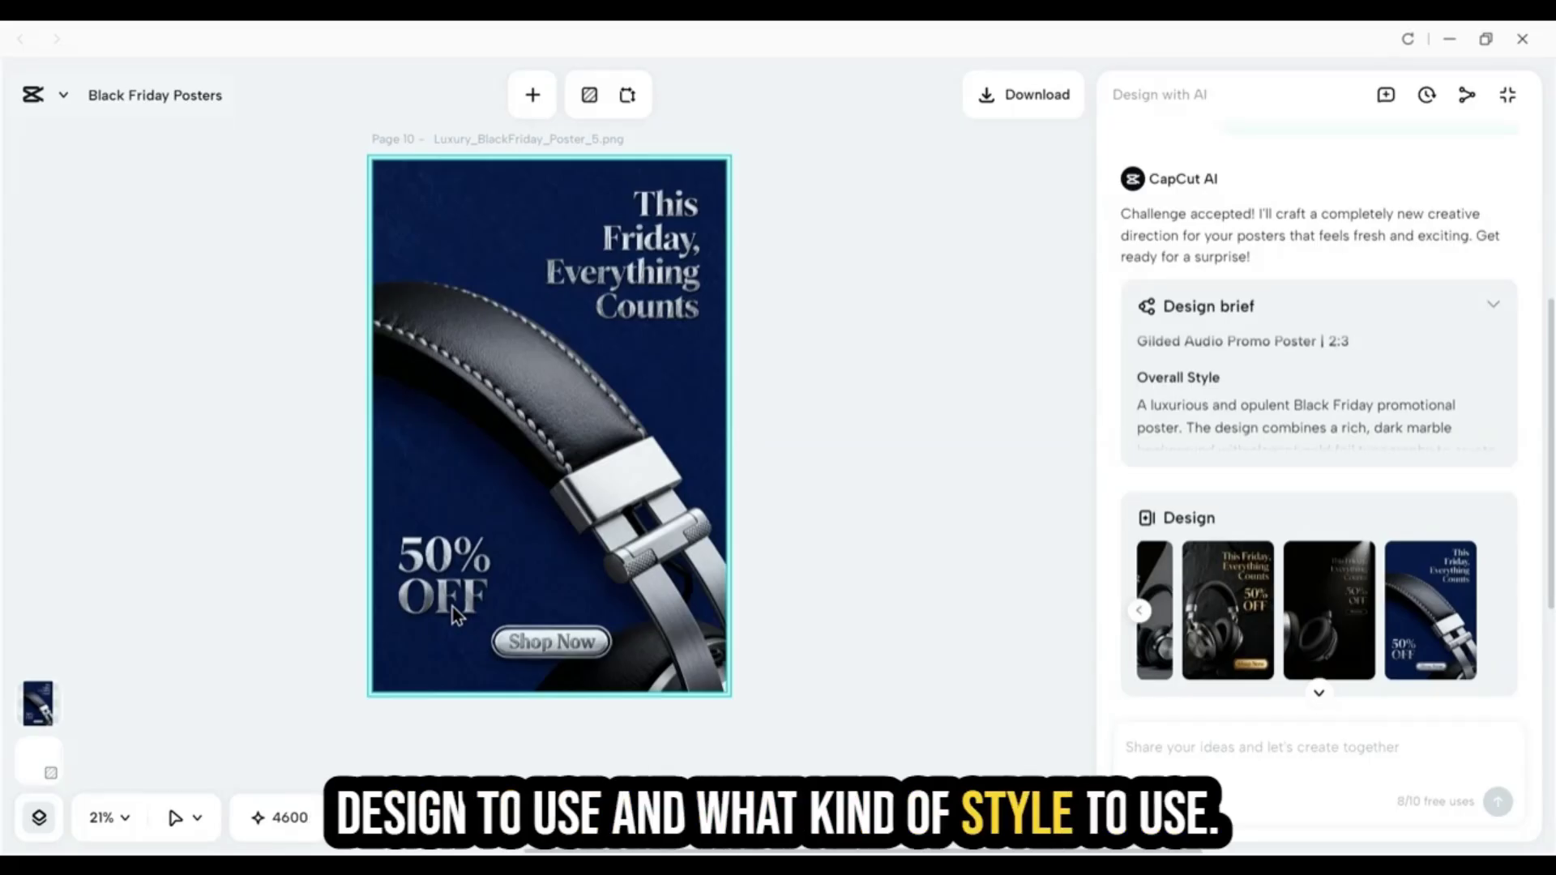
pyautogui.click(1139, 610)
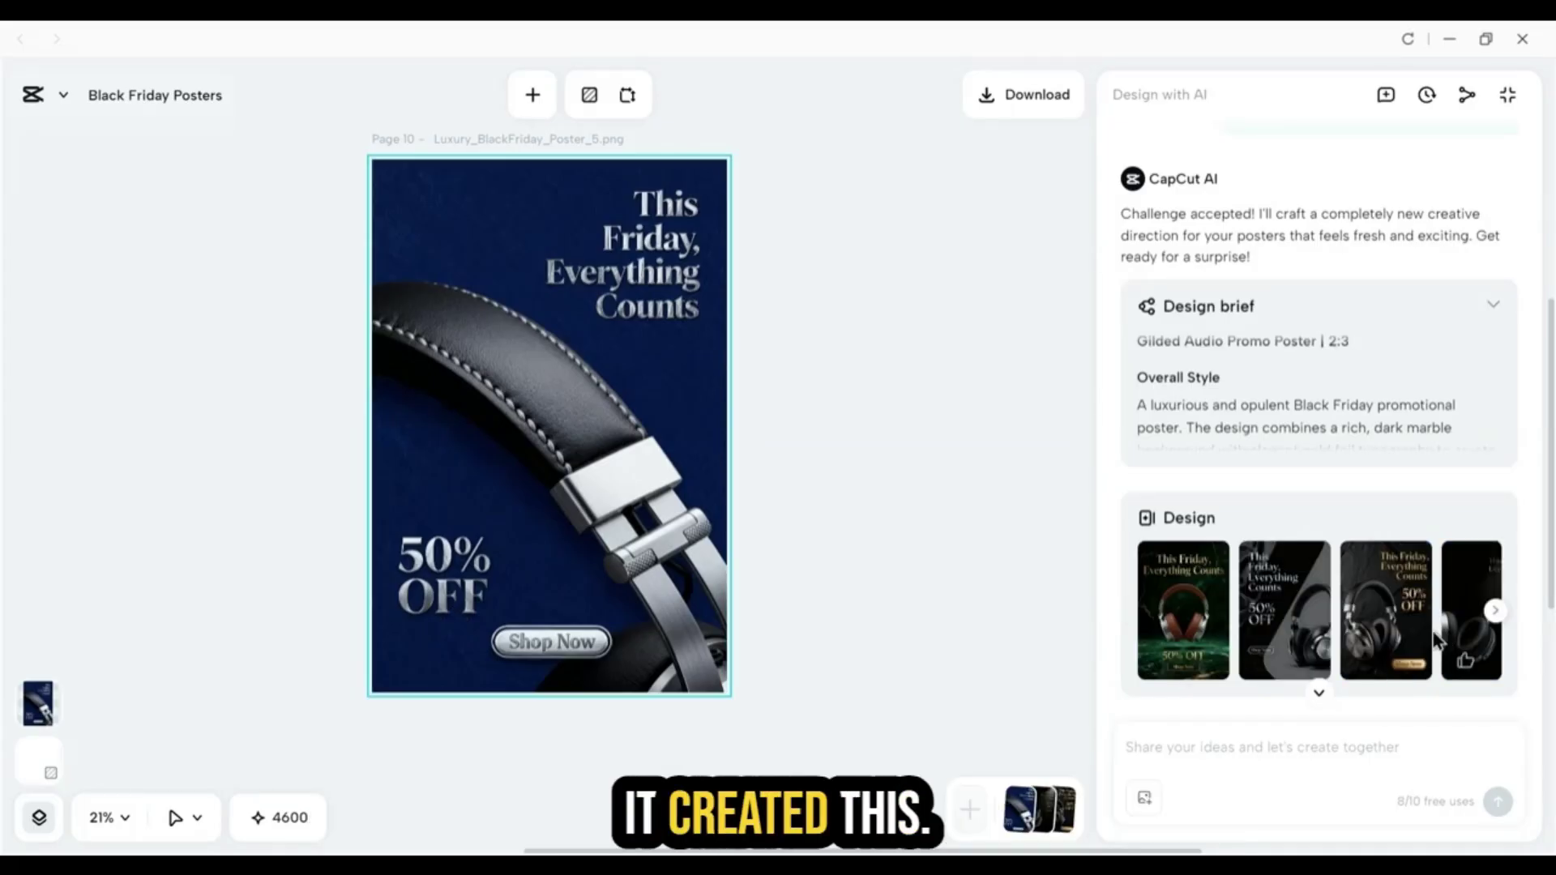
pyautogui.click(1205, 618)
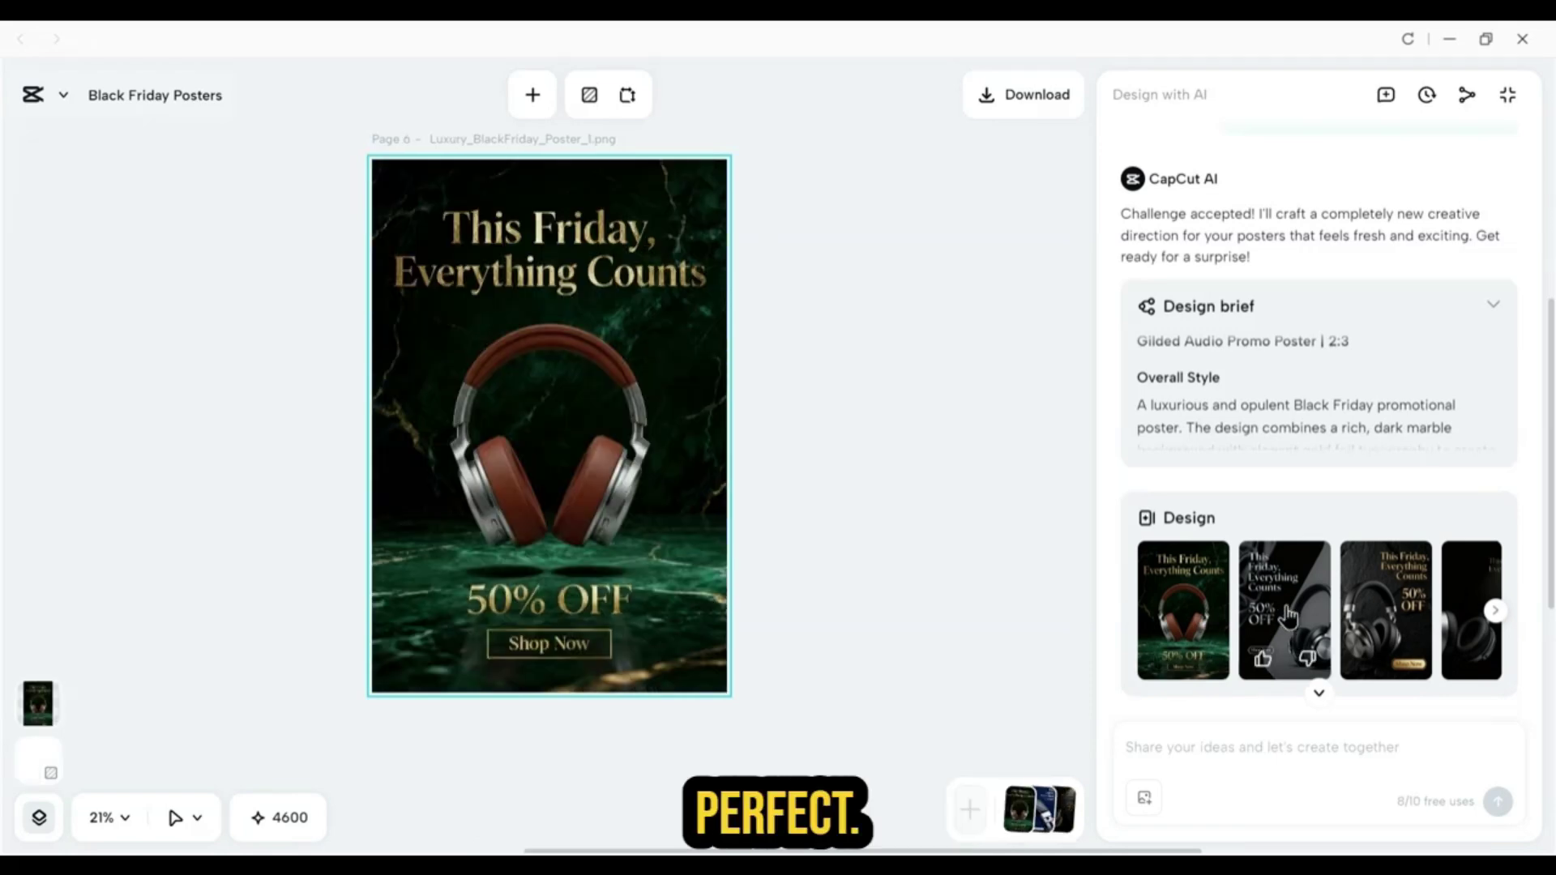
pyautogui.click(1288, 616)
pyautogui.click(1183, 610)
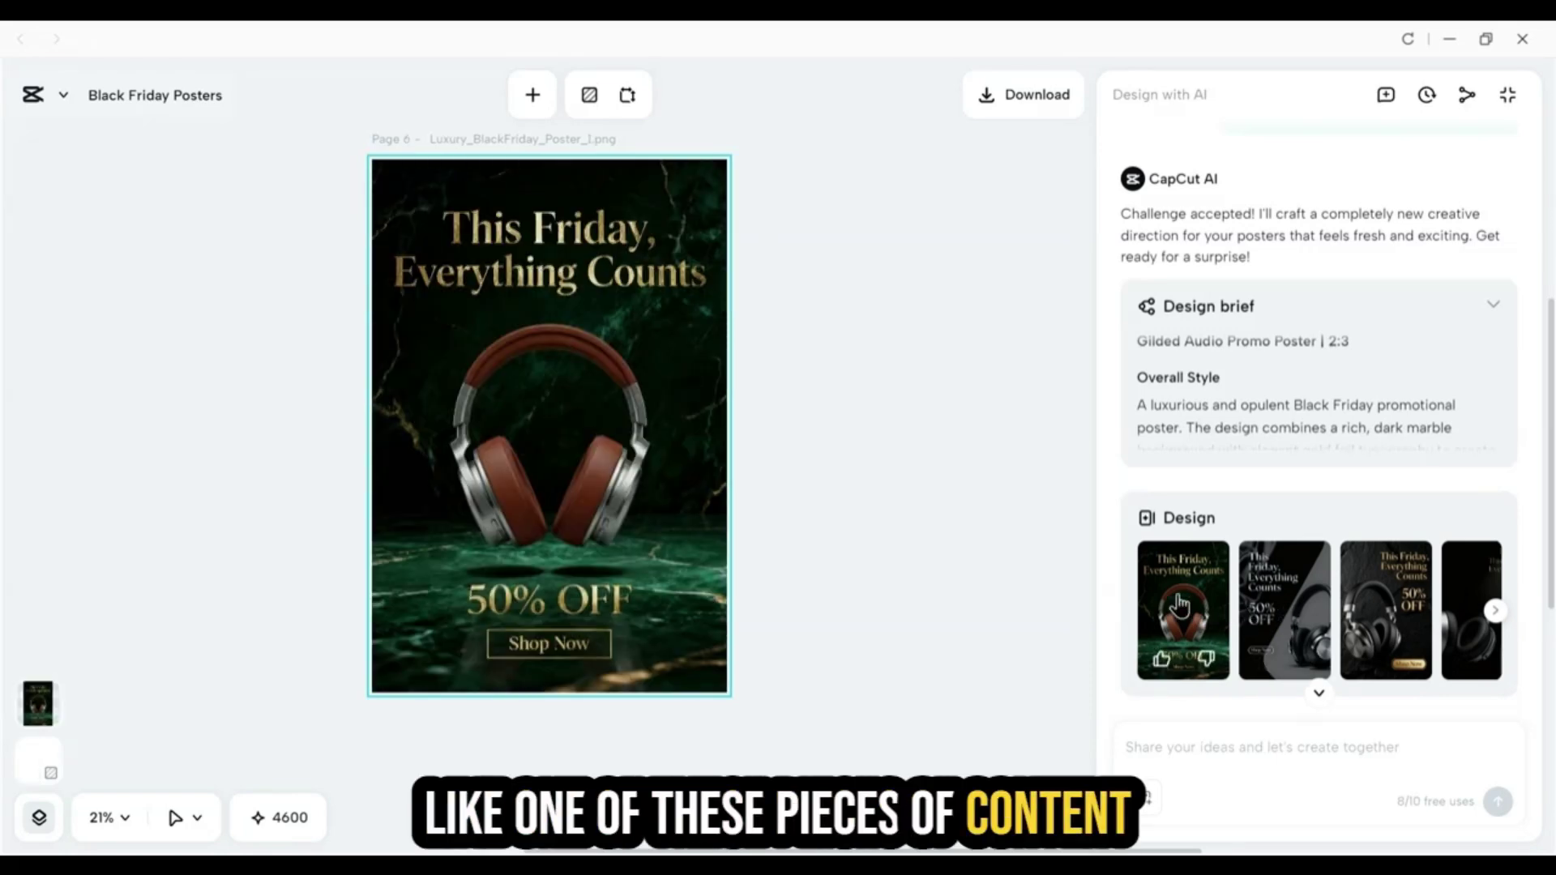
pyautogui.click(1375, 603)
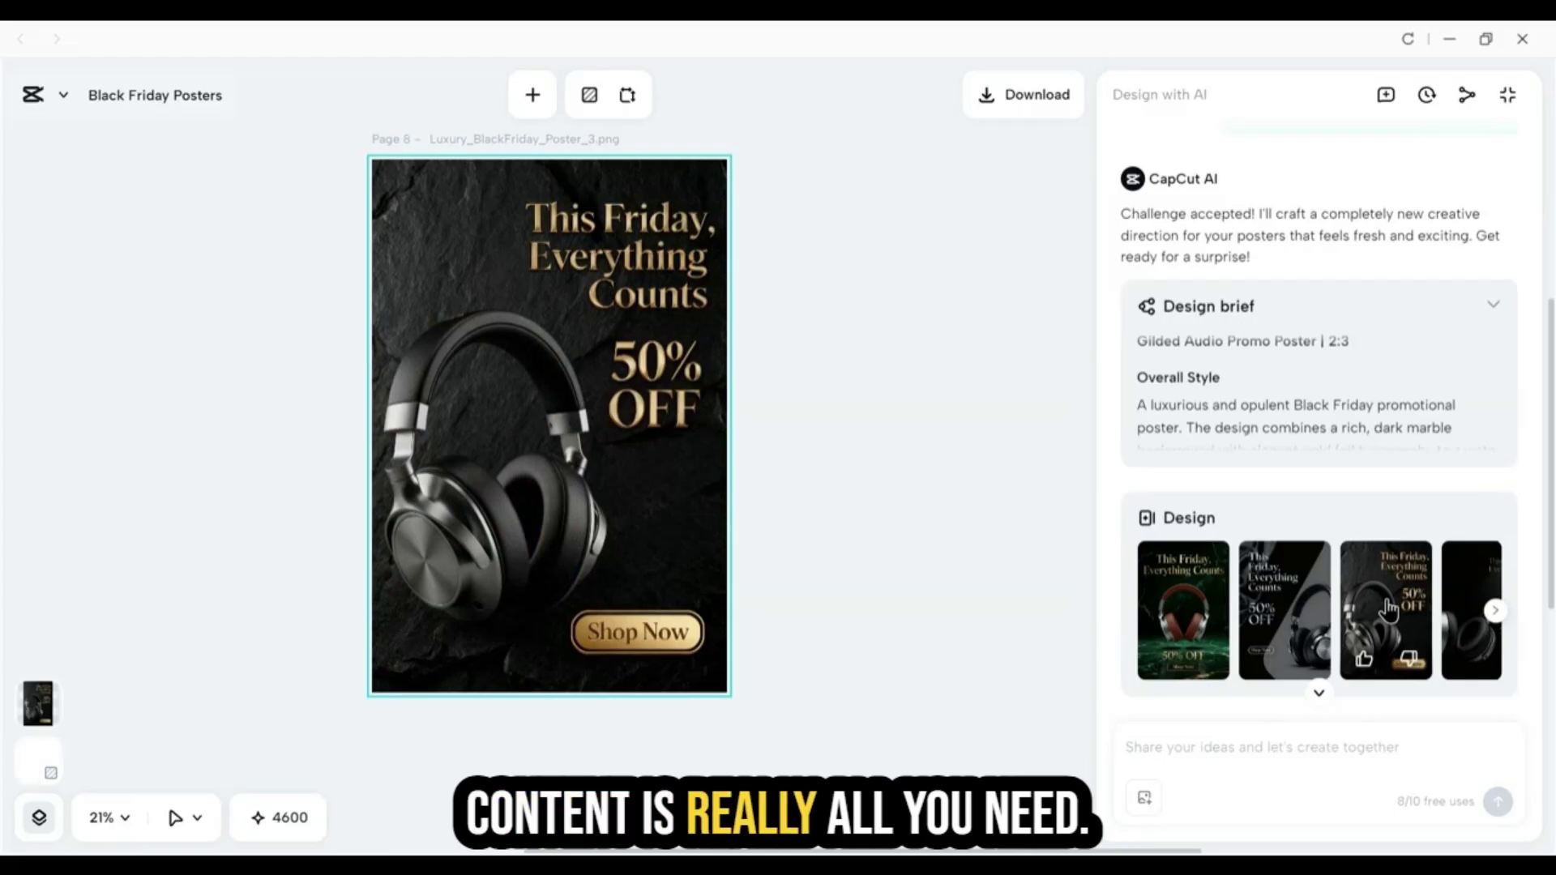
# Download the green marble poster with the red headphones from the luxury set.
pyautogui.click(1184, 599)
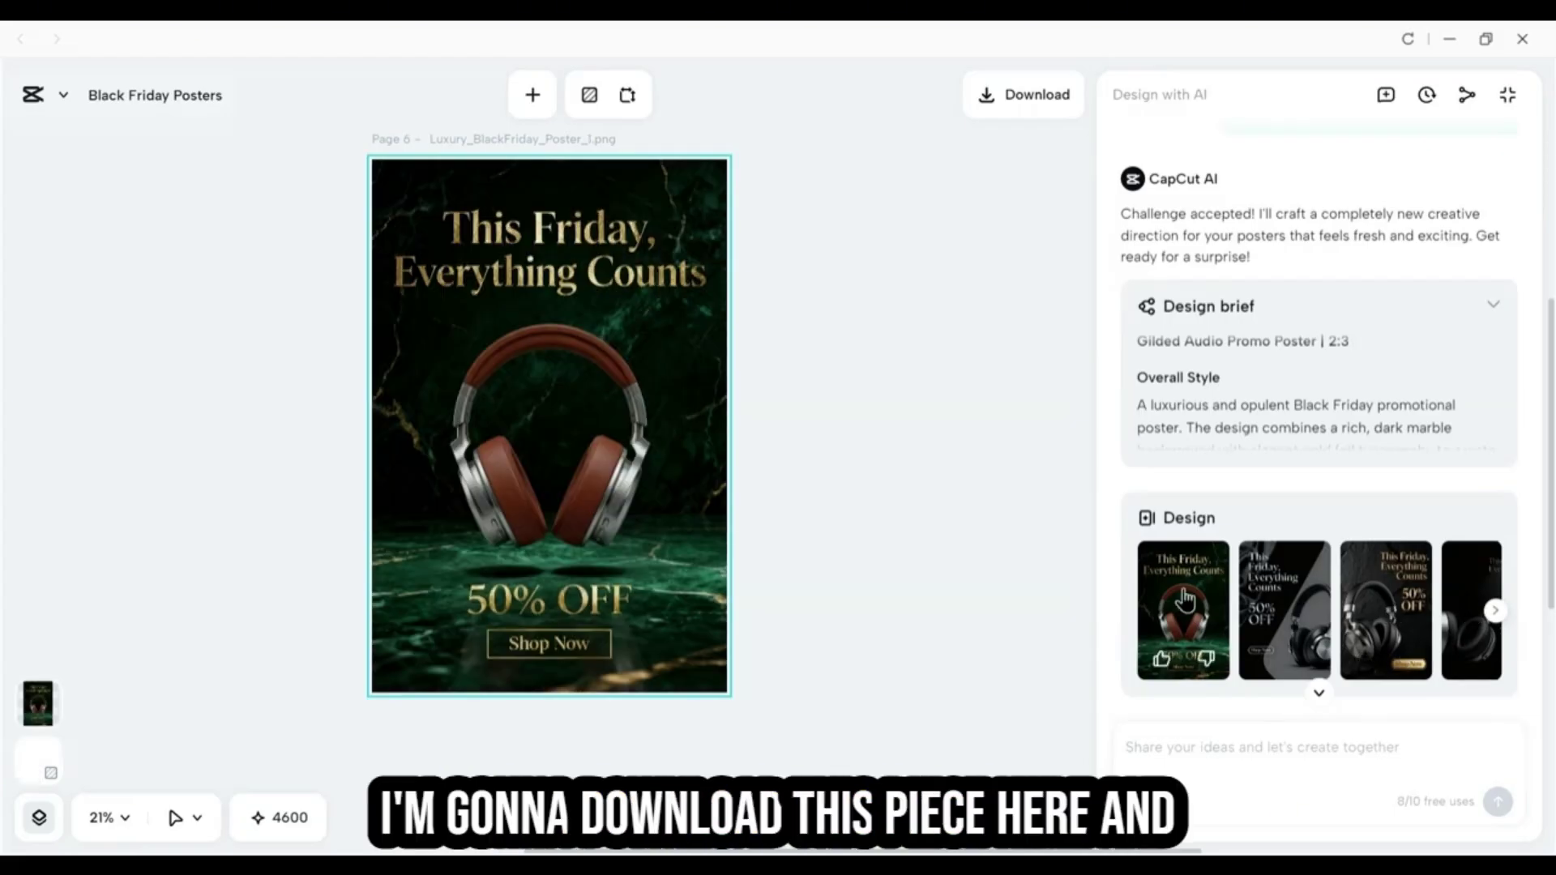
pyautogui.click(996, 102)
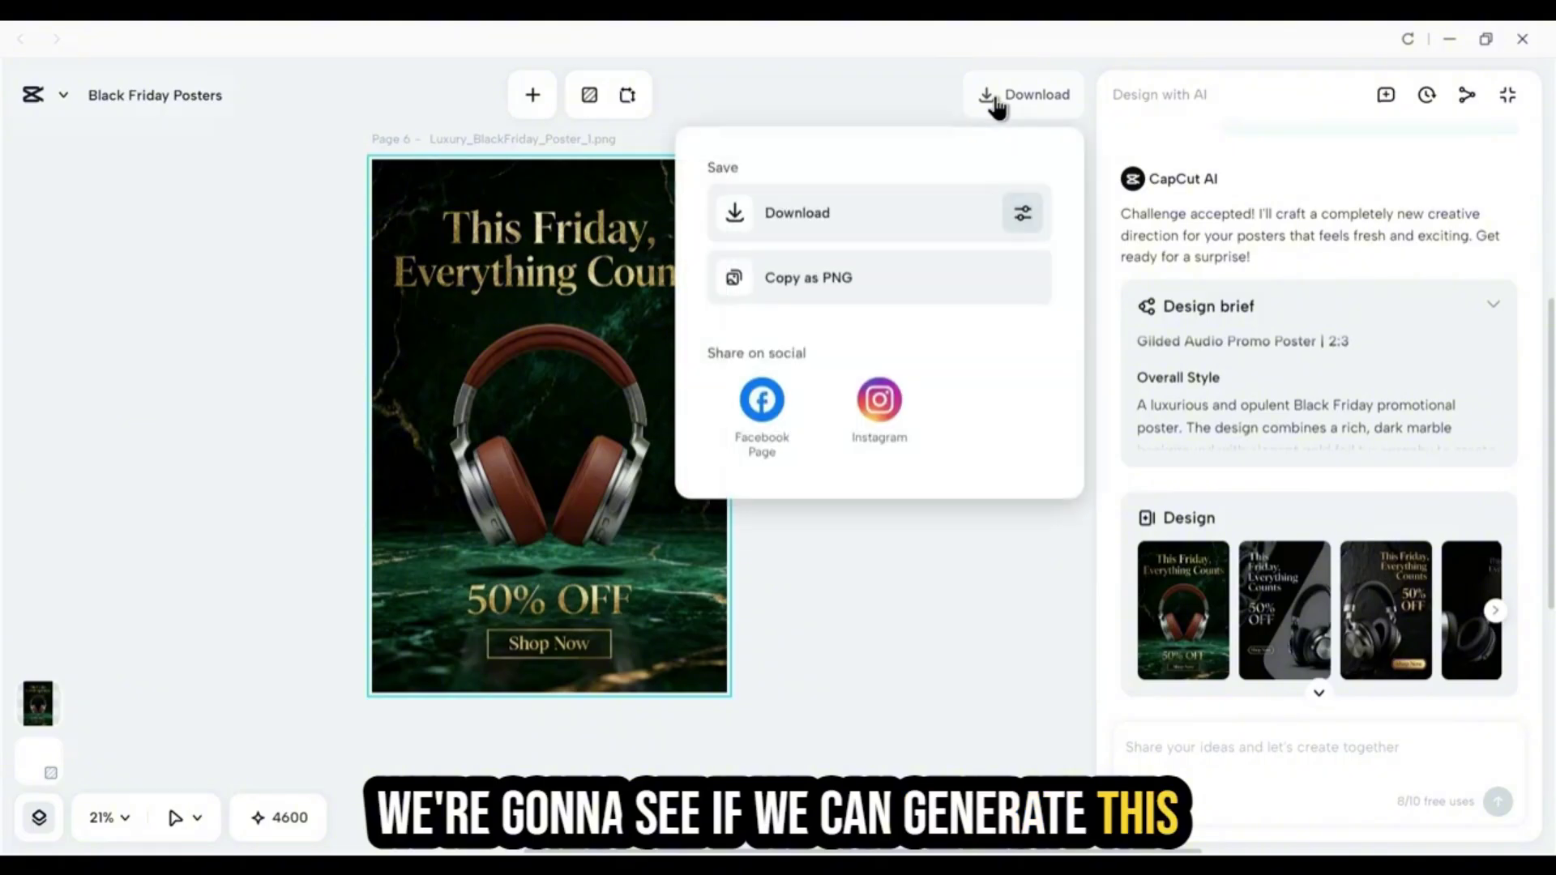
pyautogui.click(871, 235)
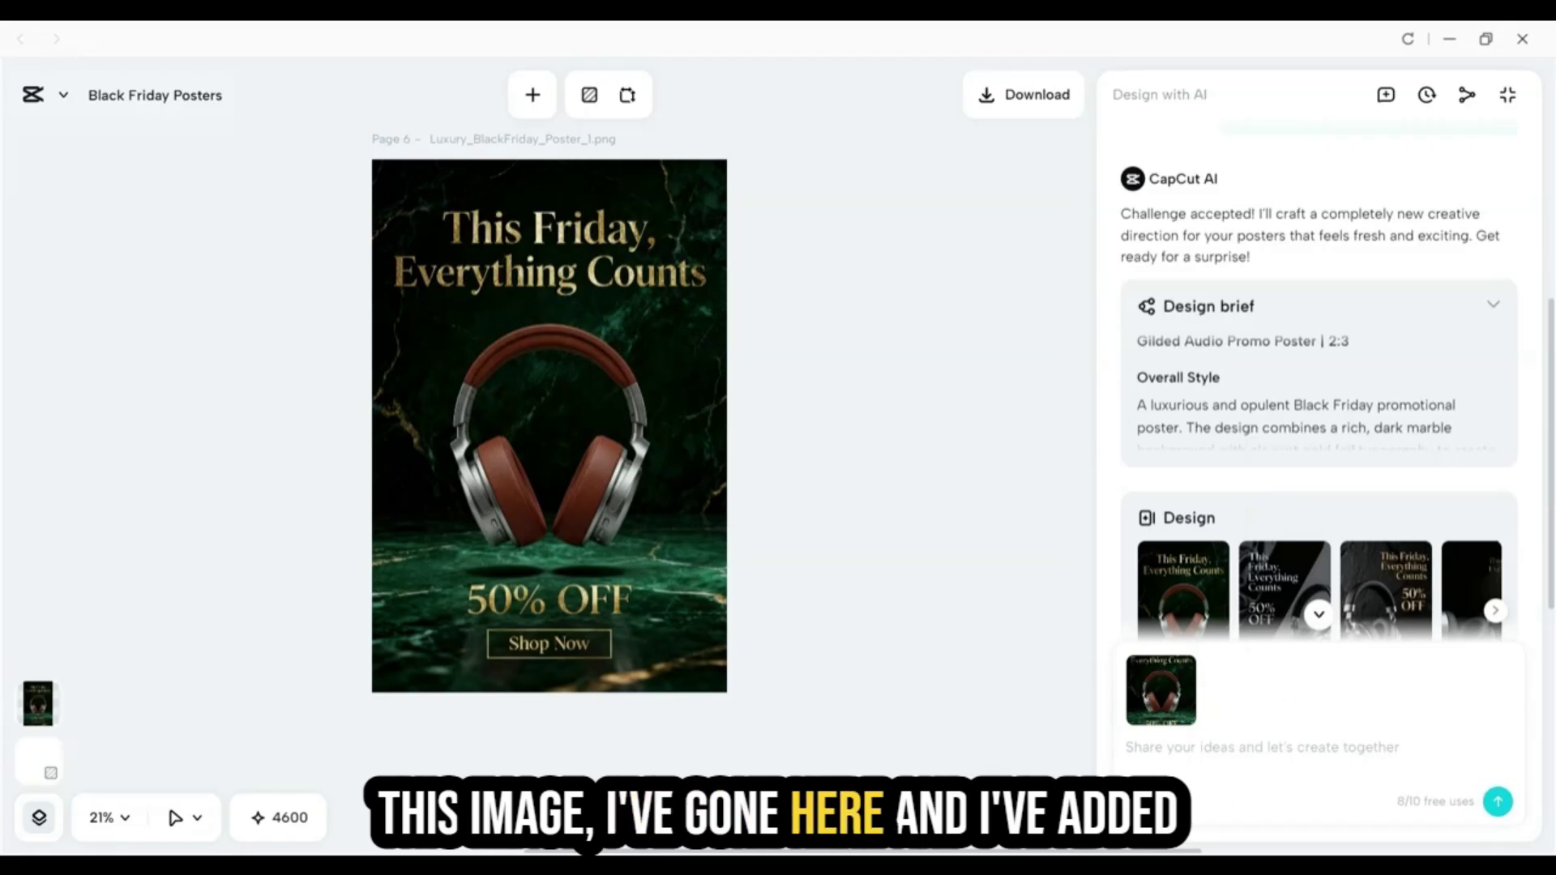
# Attach the downloaded green marble poster as reference image and send "do that again but us this style and aesthetic for all the poster".
pyautogui.click(1139, 801)
pyautogui.moveTo(1143, 677)
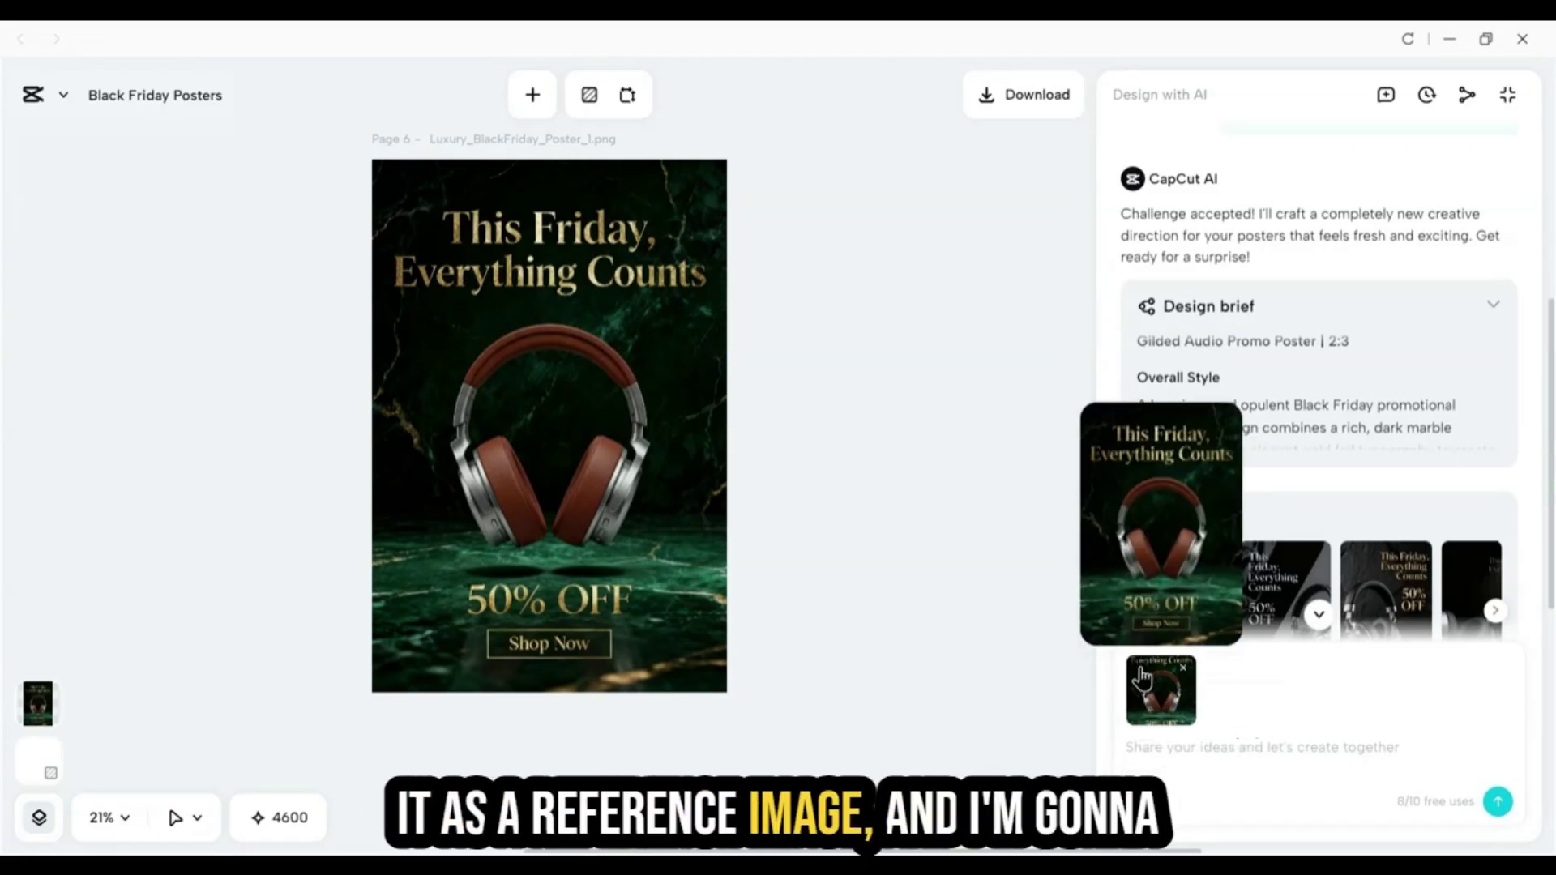
pyautogui.click(1179, 745)
pyautogui.write('do that again b')
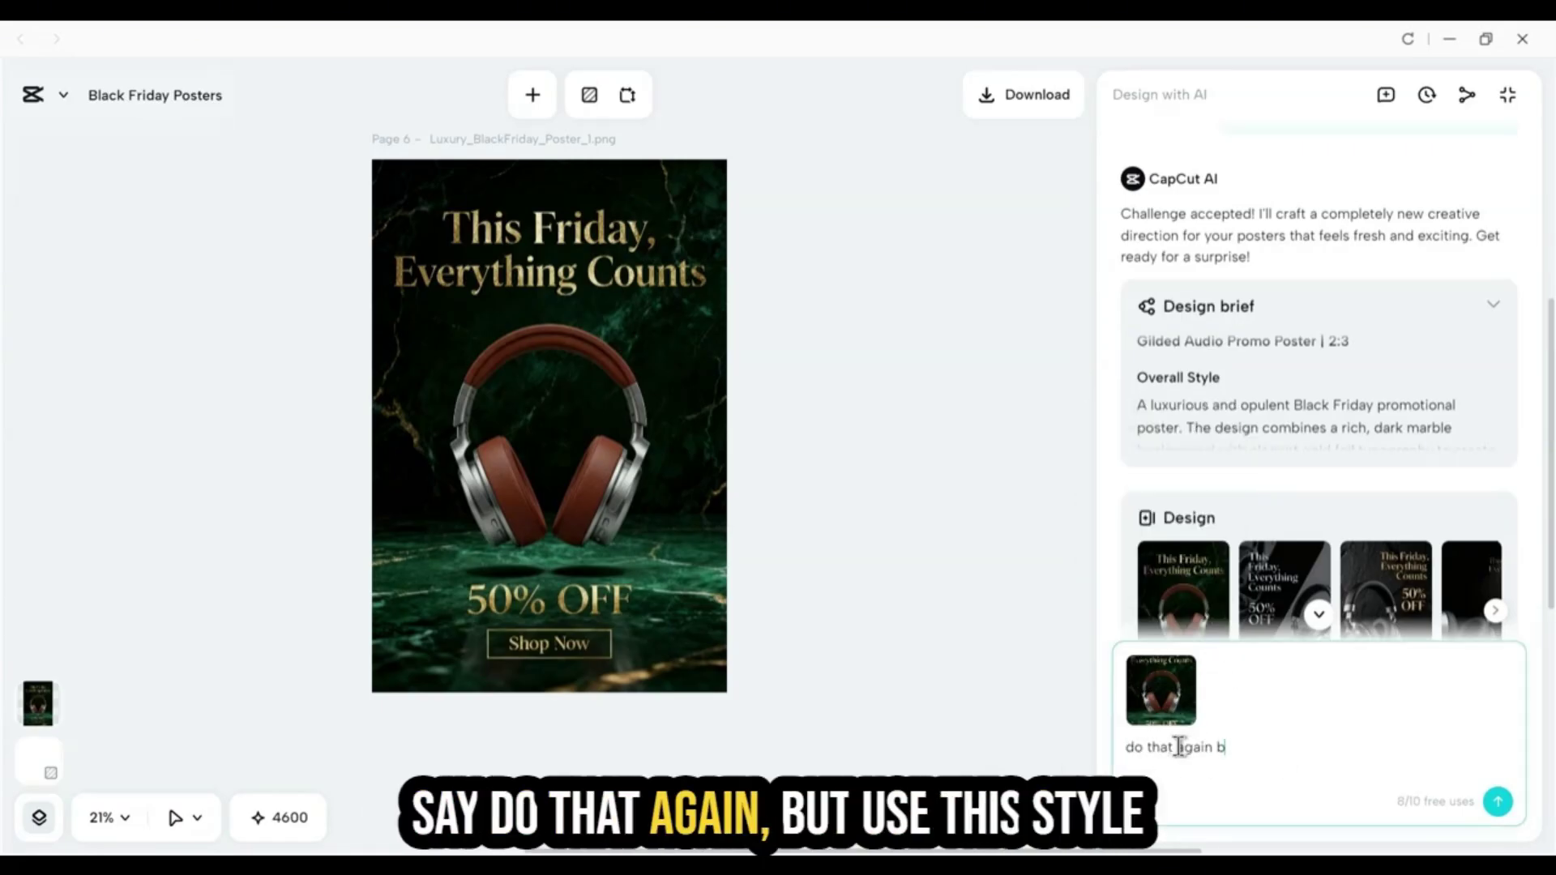
pyautogui.write('ut us this style and aesthetic for al')
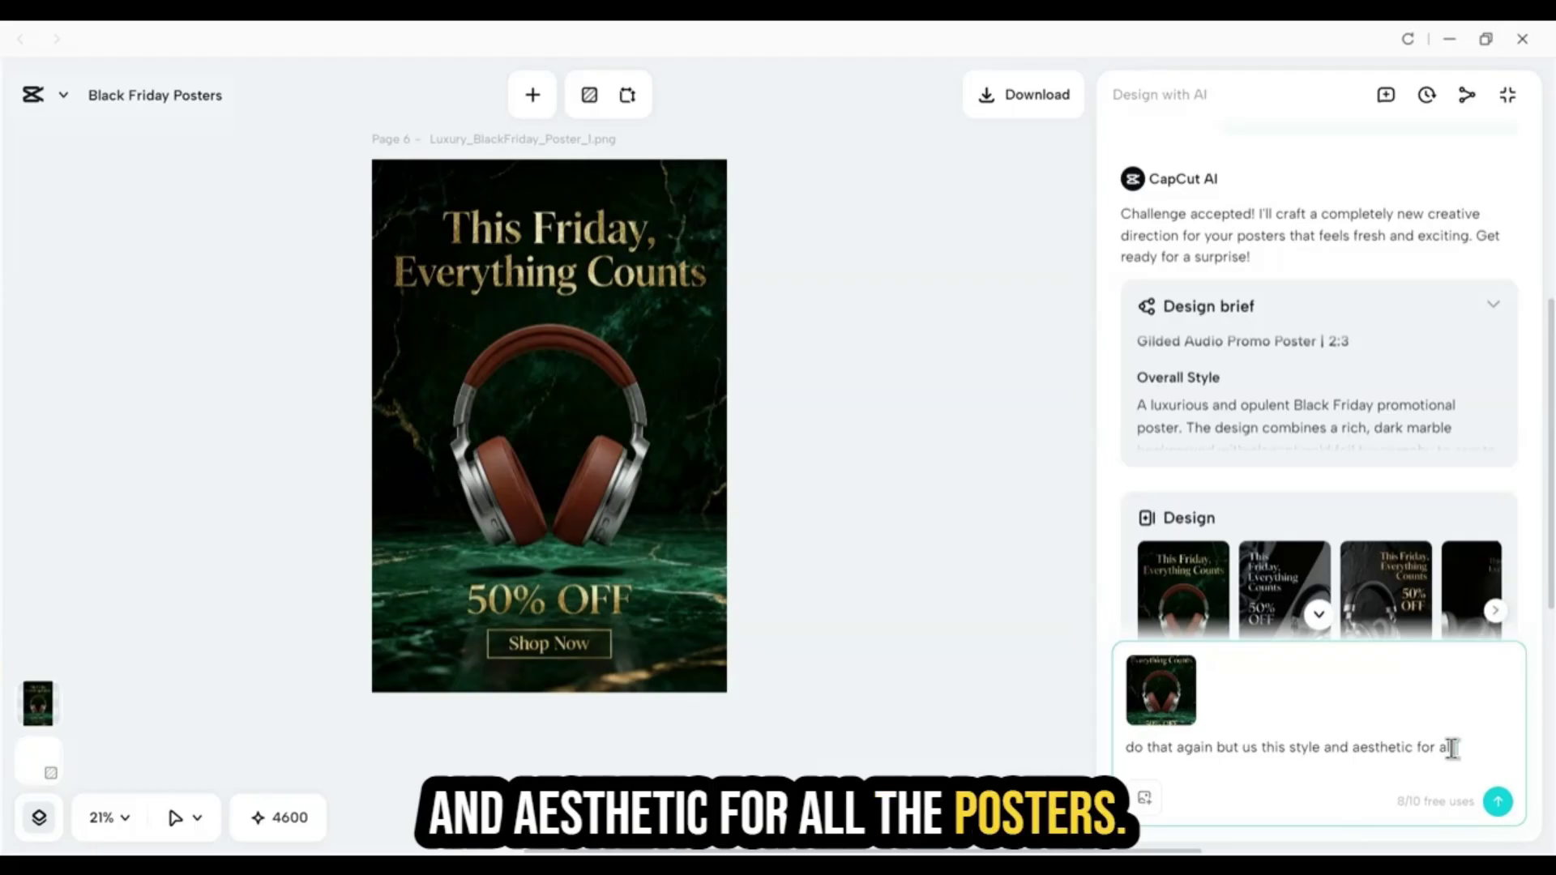
pyautogui.write('l the poster')
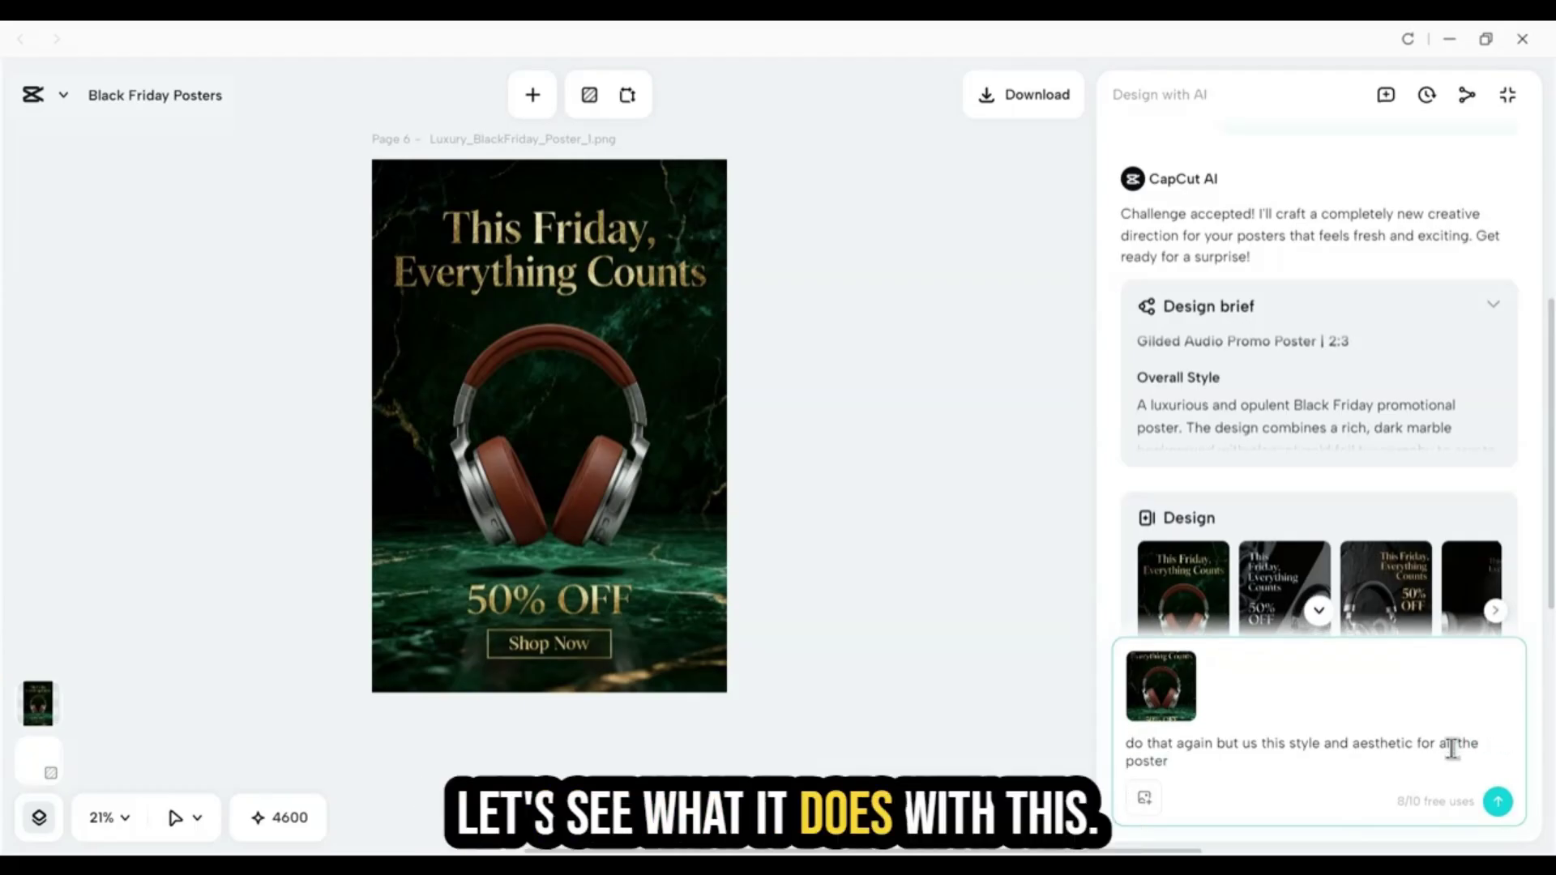
pyautogui.press('Return')
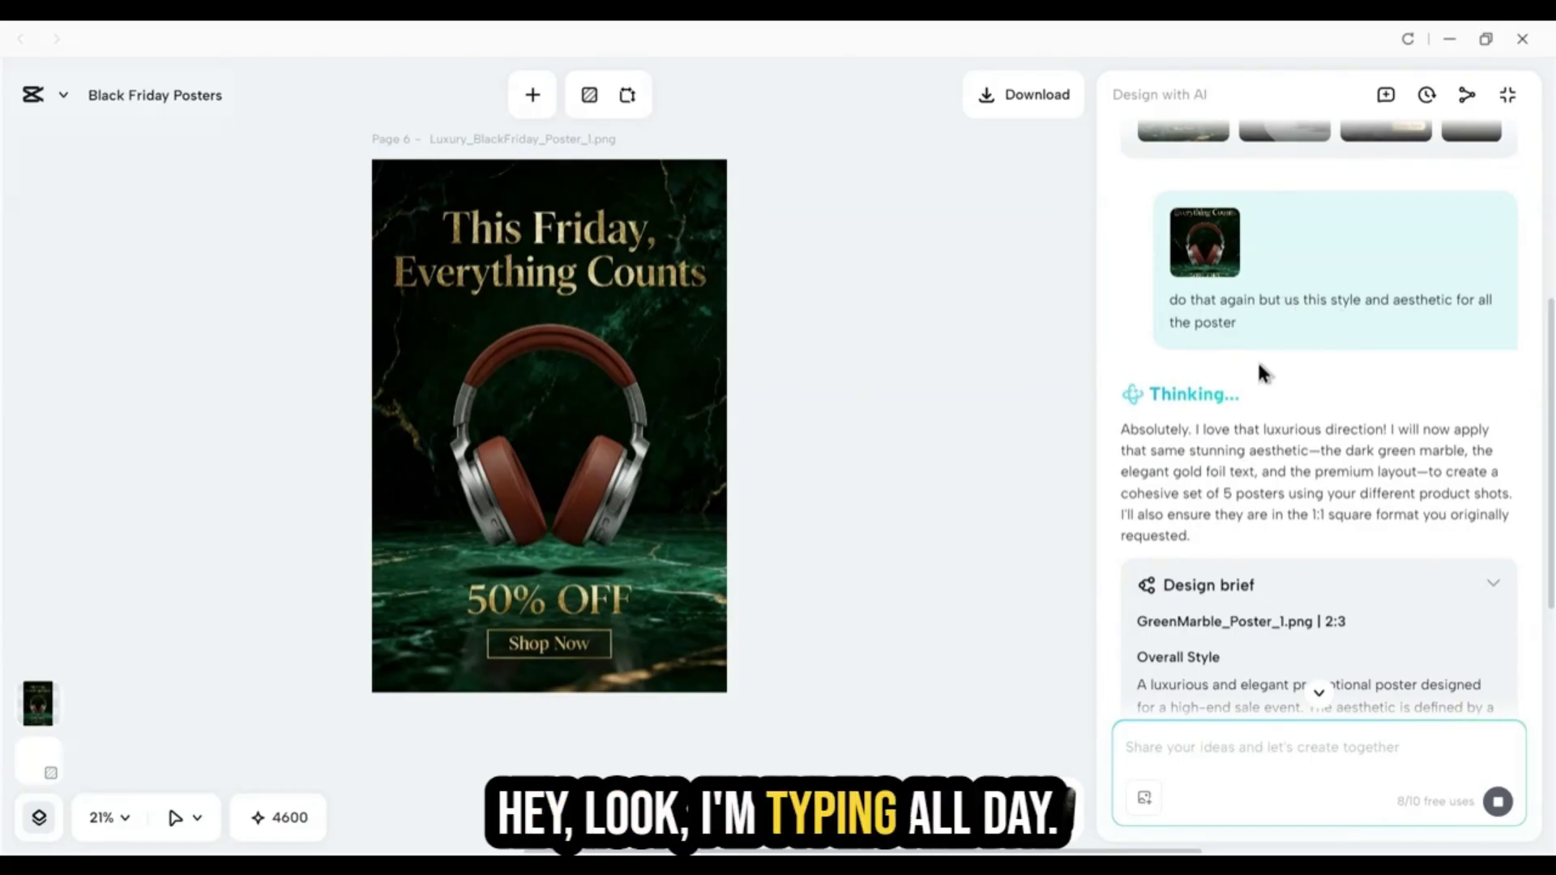
# Read the AI's reply and design brief, and view the second poster of the new green marble set.
pyautogui.scroll(-1, 1260, 366)
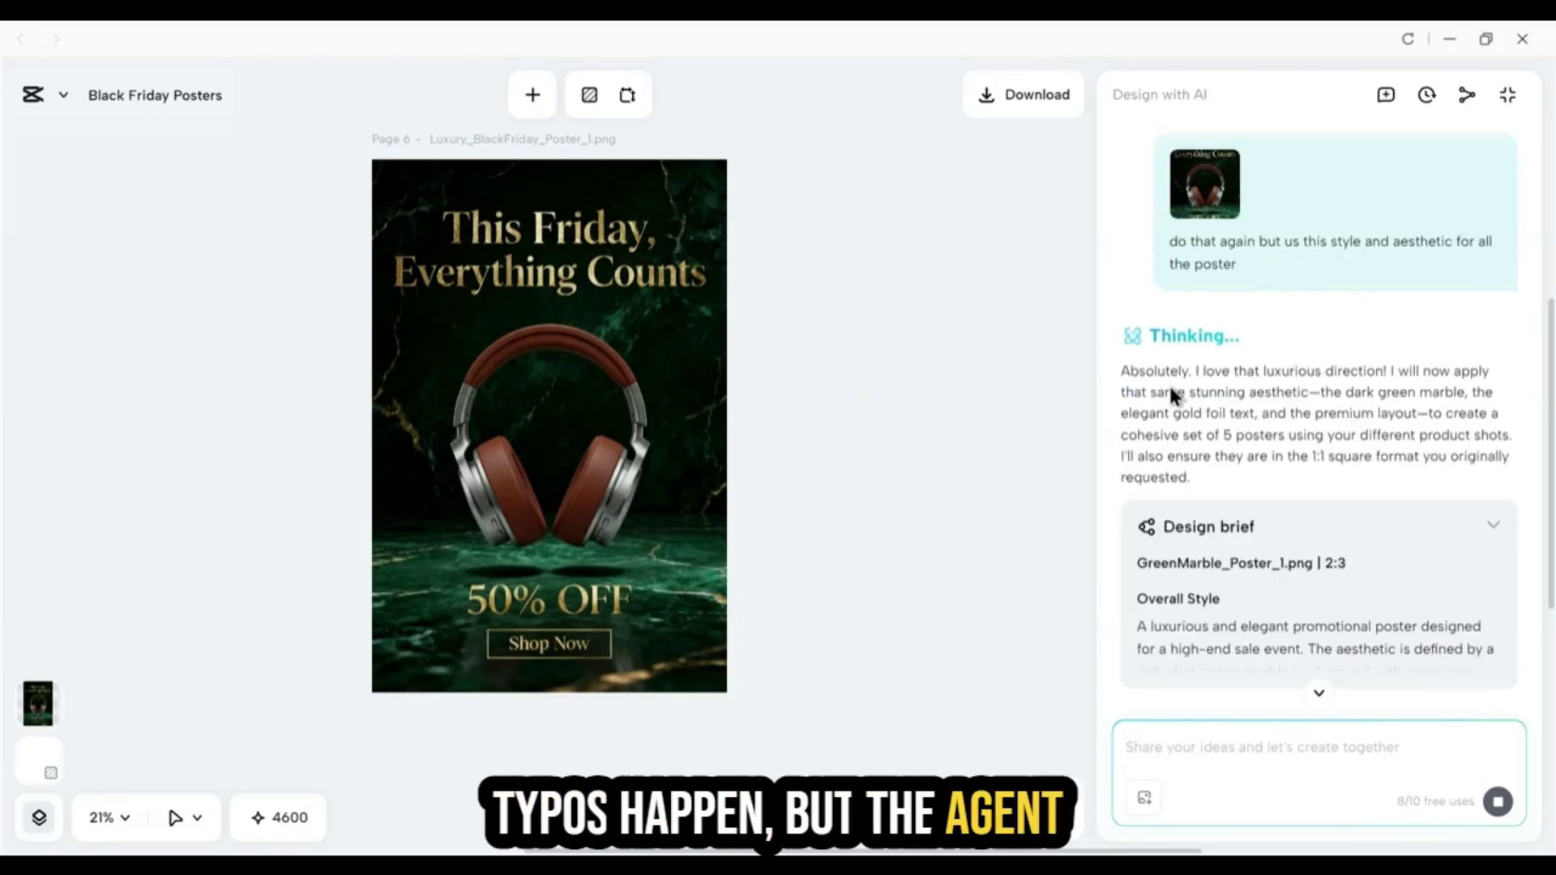
pyautogui.scroll(-2, 1179, 397)
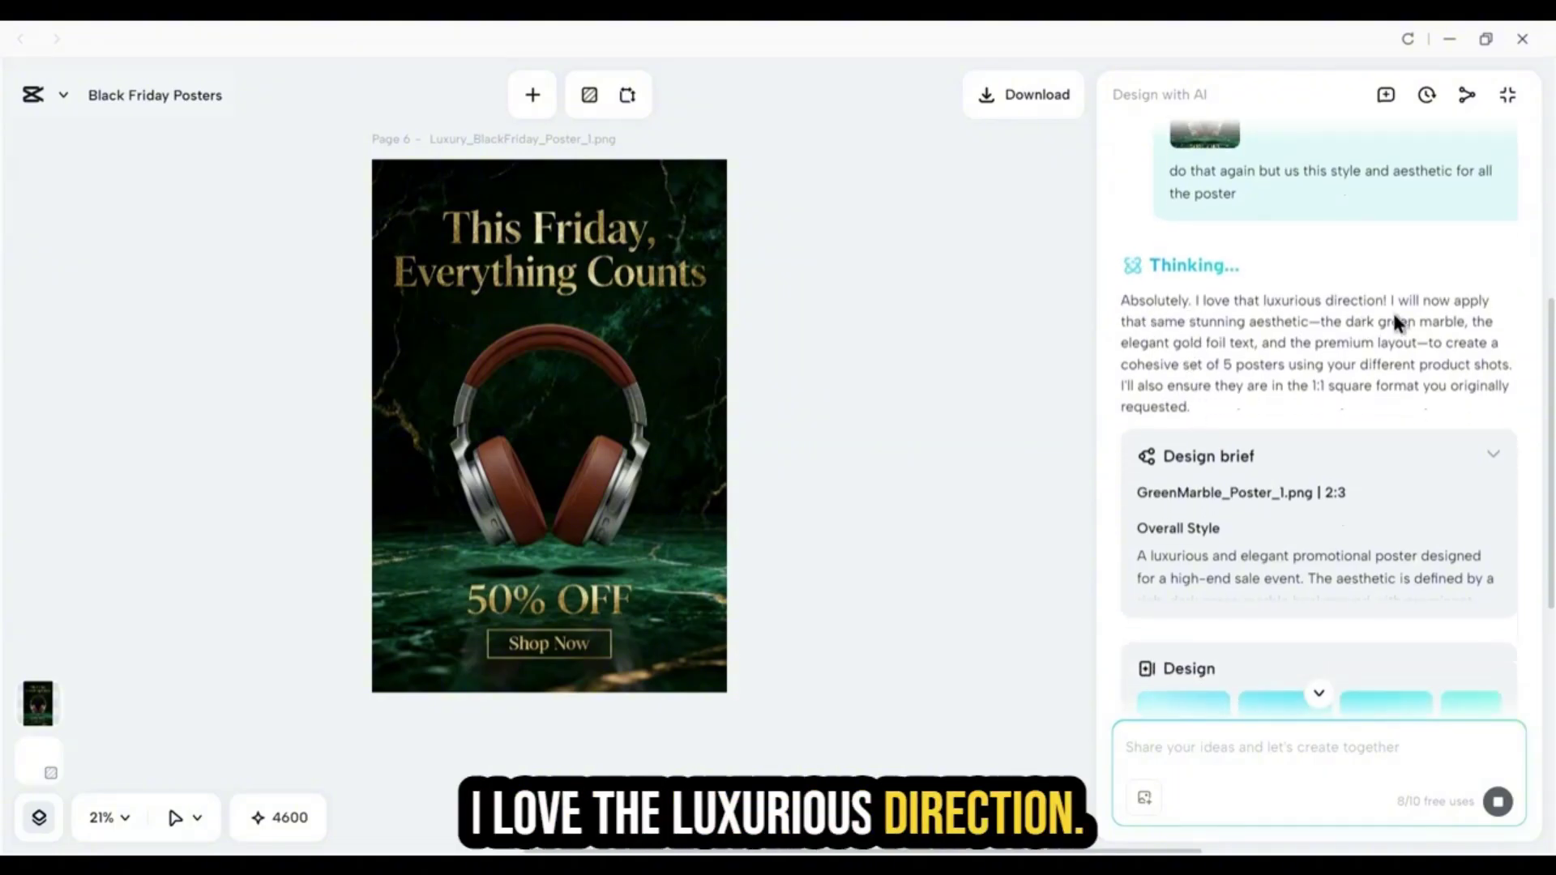
pyautogui.scroll(-3, 1283, 340)
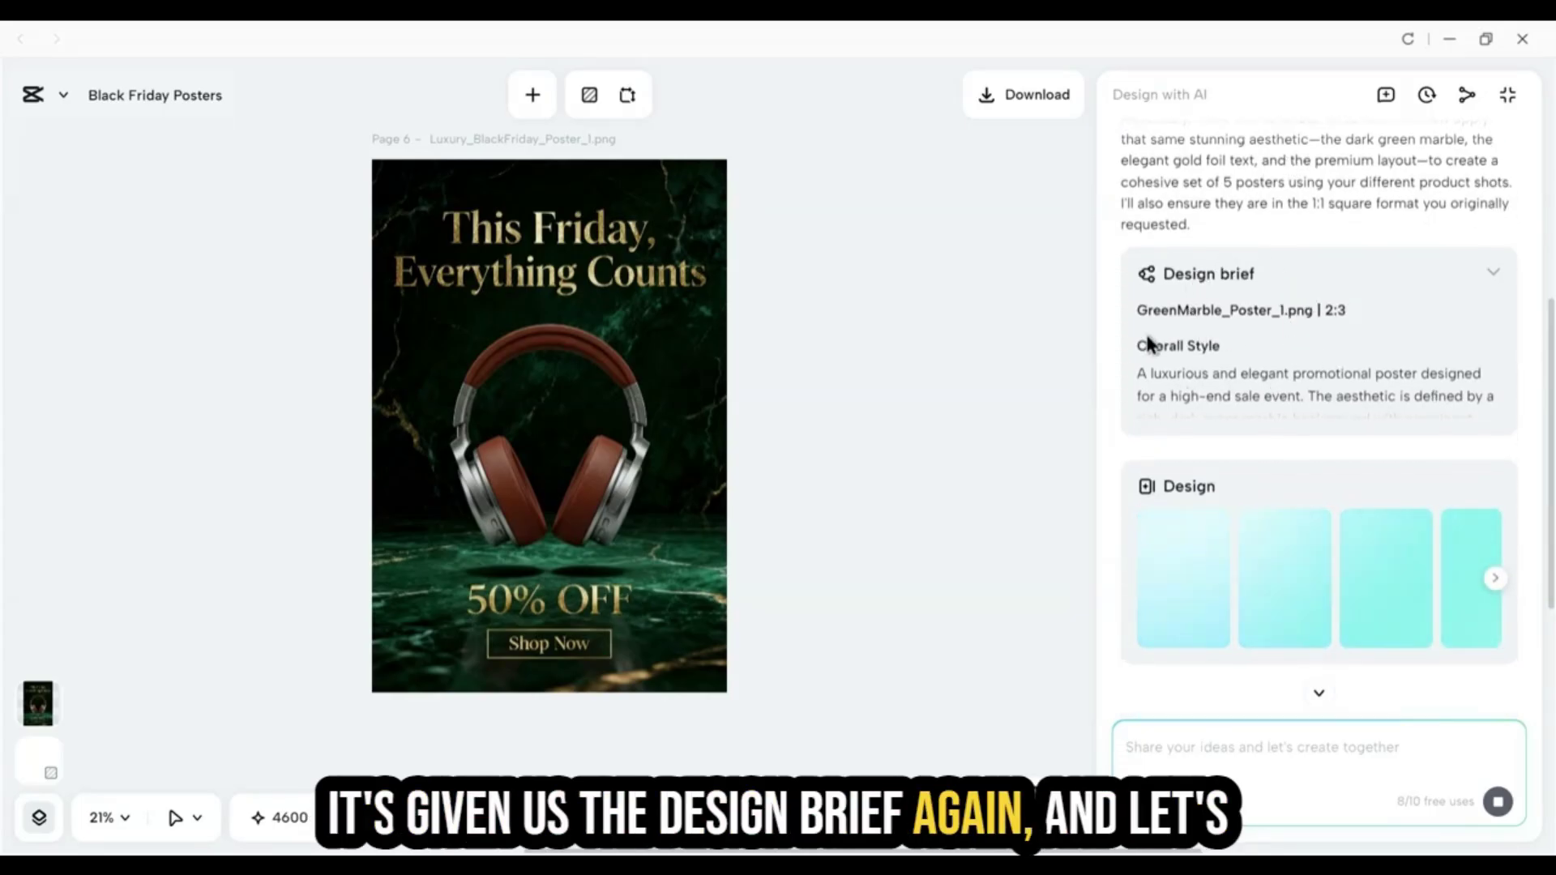
pyautogui.scroll(-2, 1294, 421)
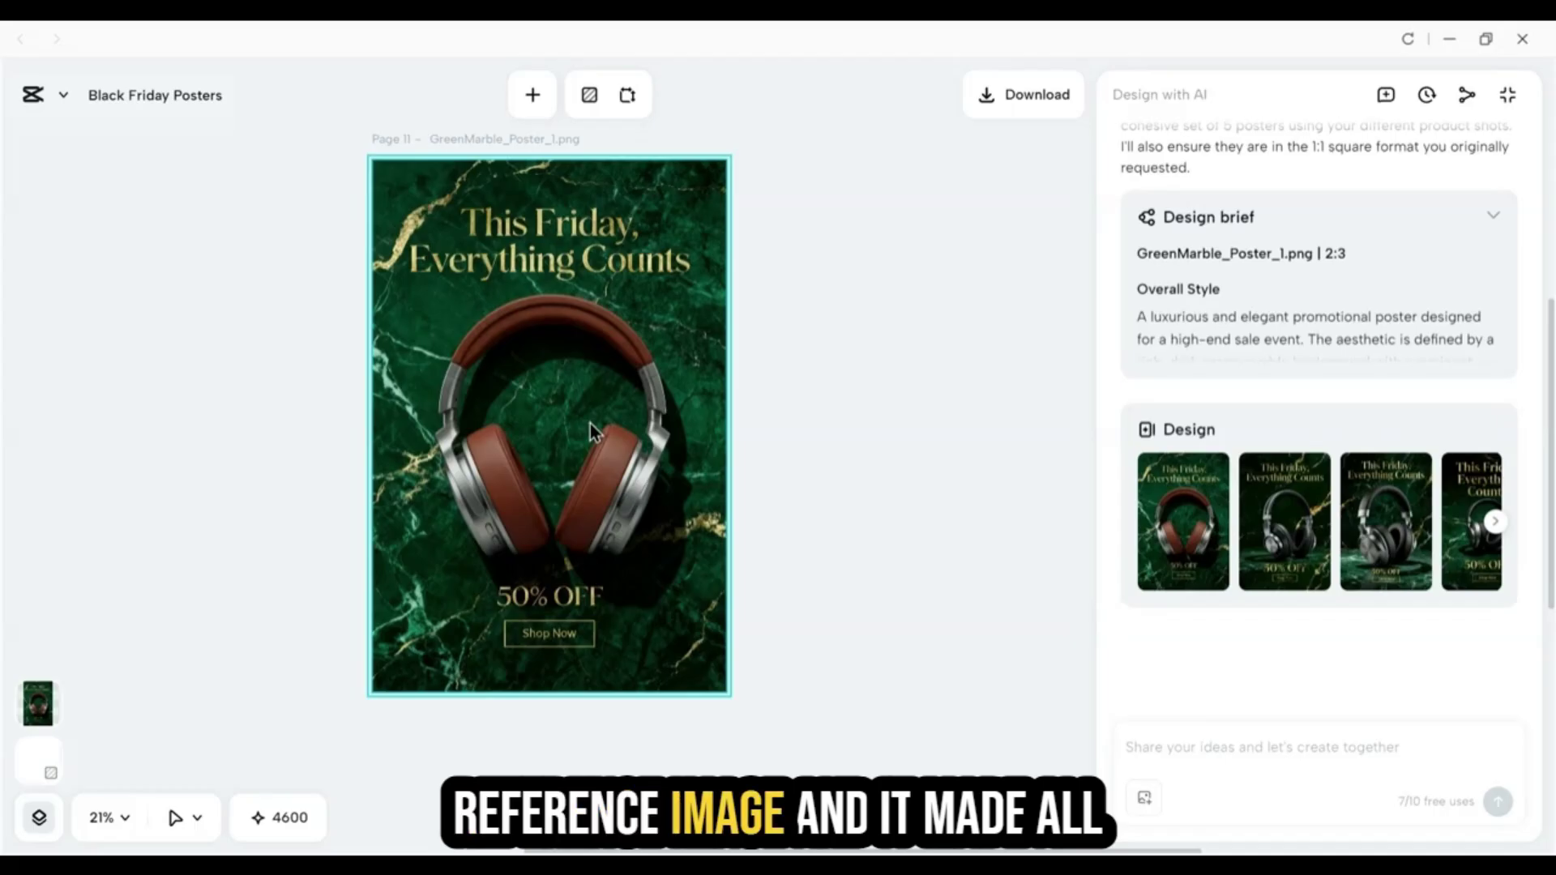
pyautogui.click(1282, 515)
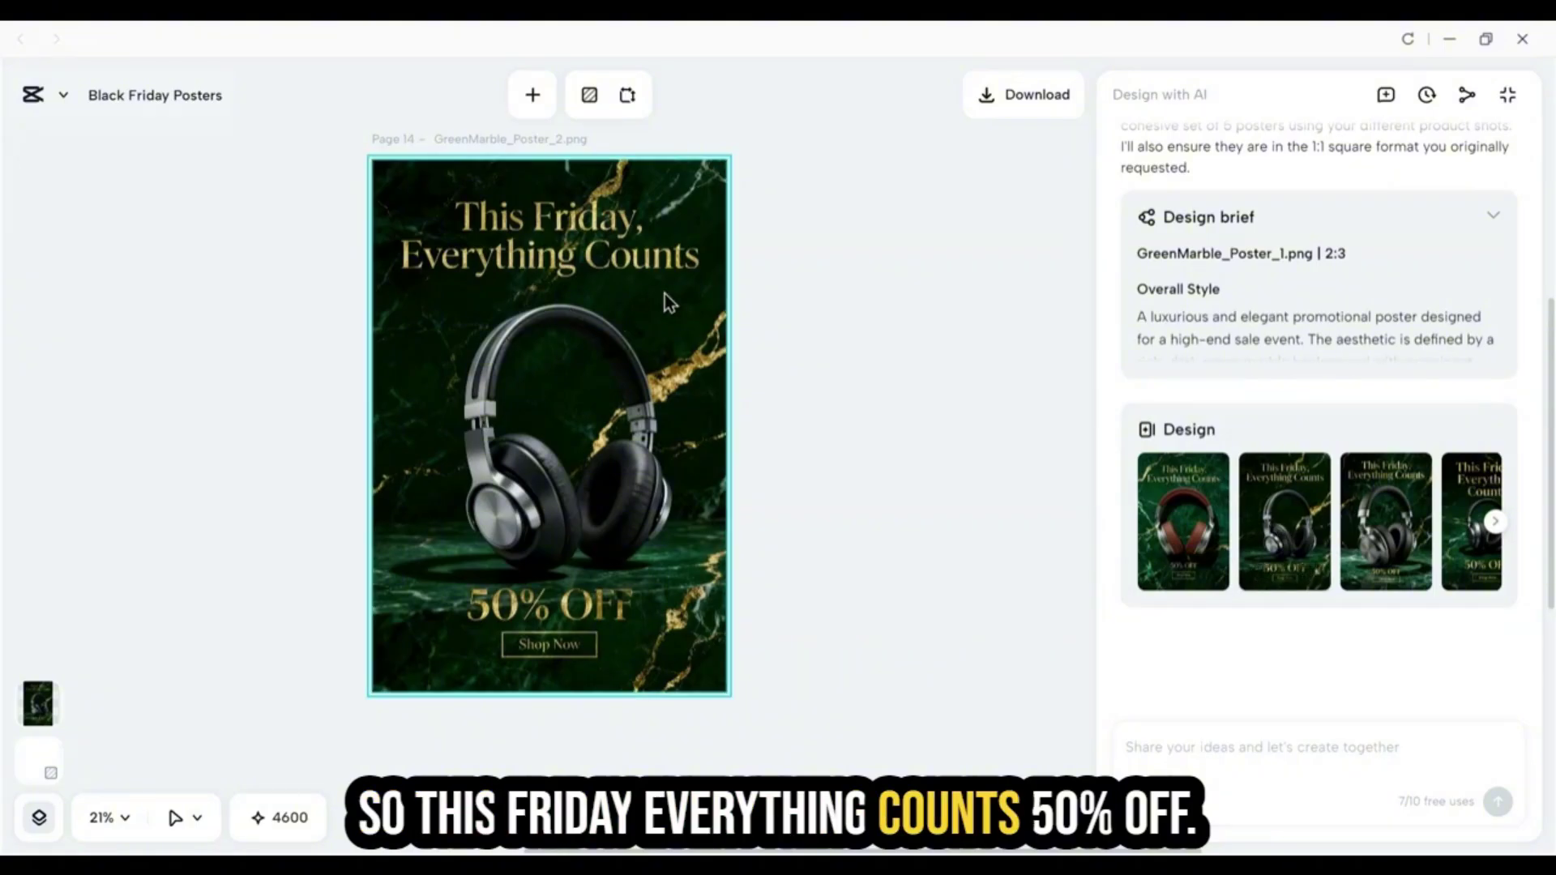
# View the third and fourth posters of the green marble set, and return to its first poster with the red headphones.
pyautogui.click(1388, 512)
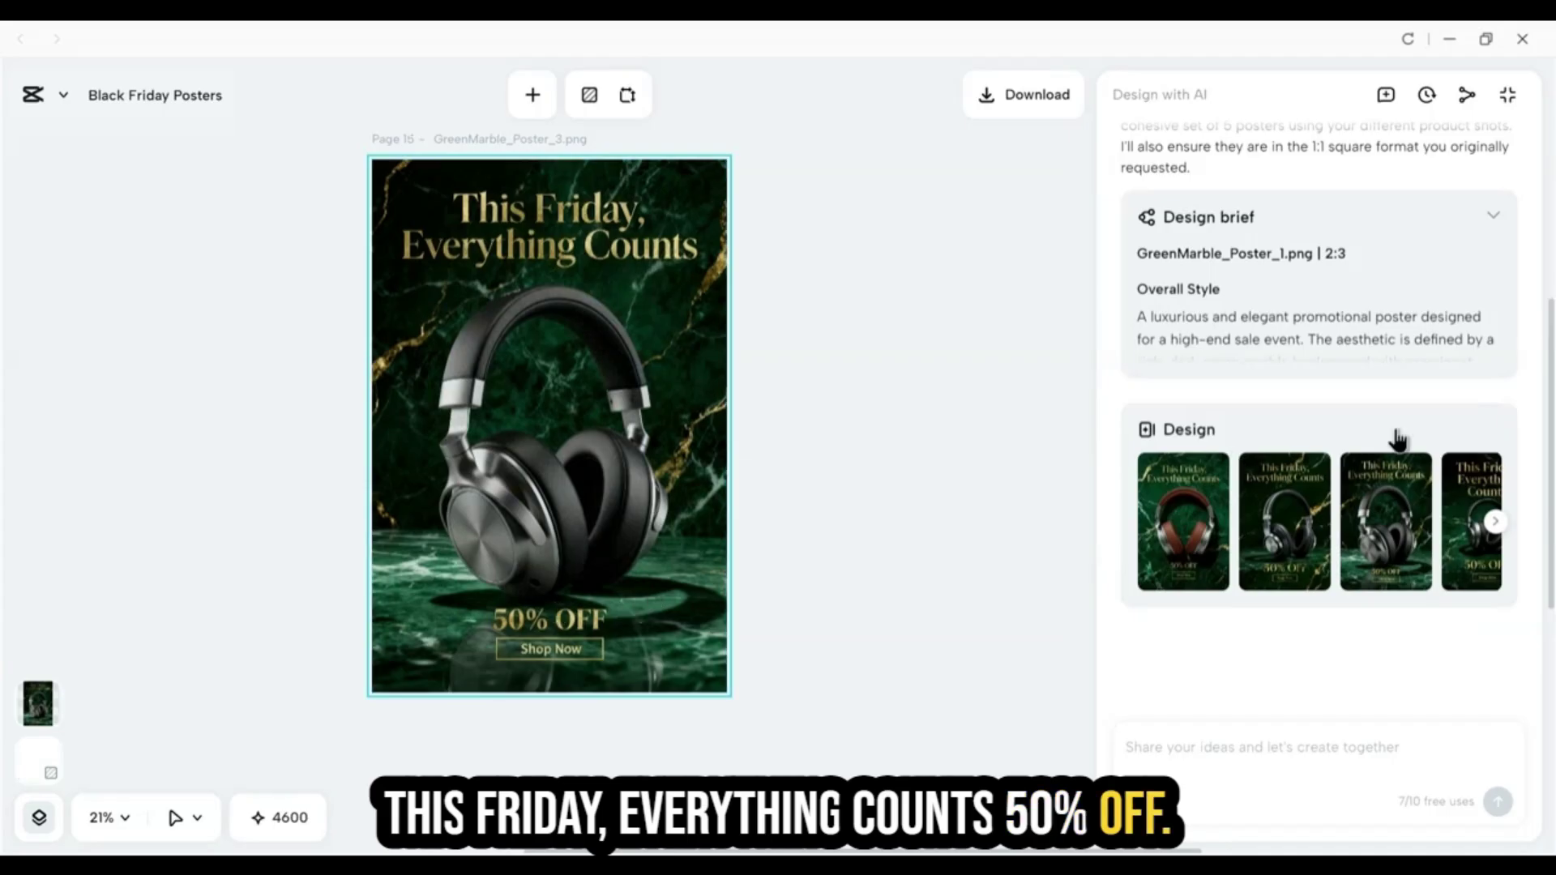
pyautogui.click(1459, 496)
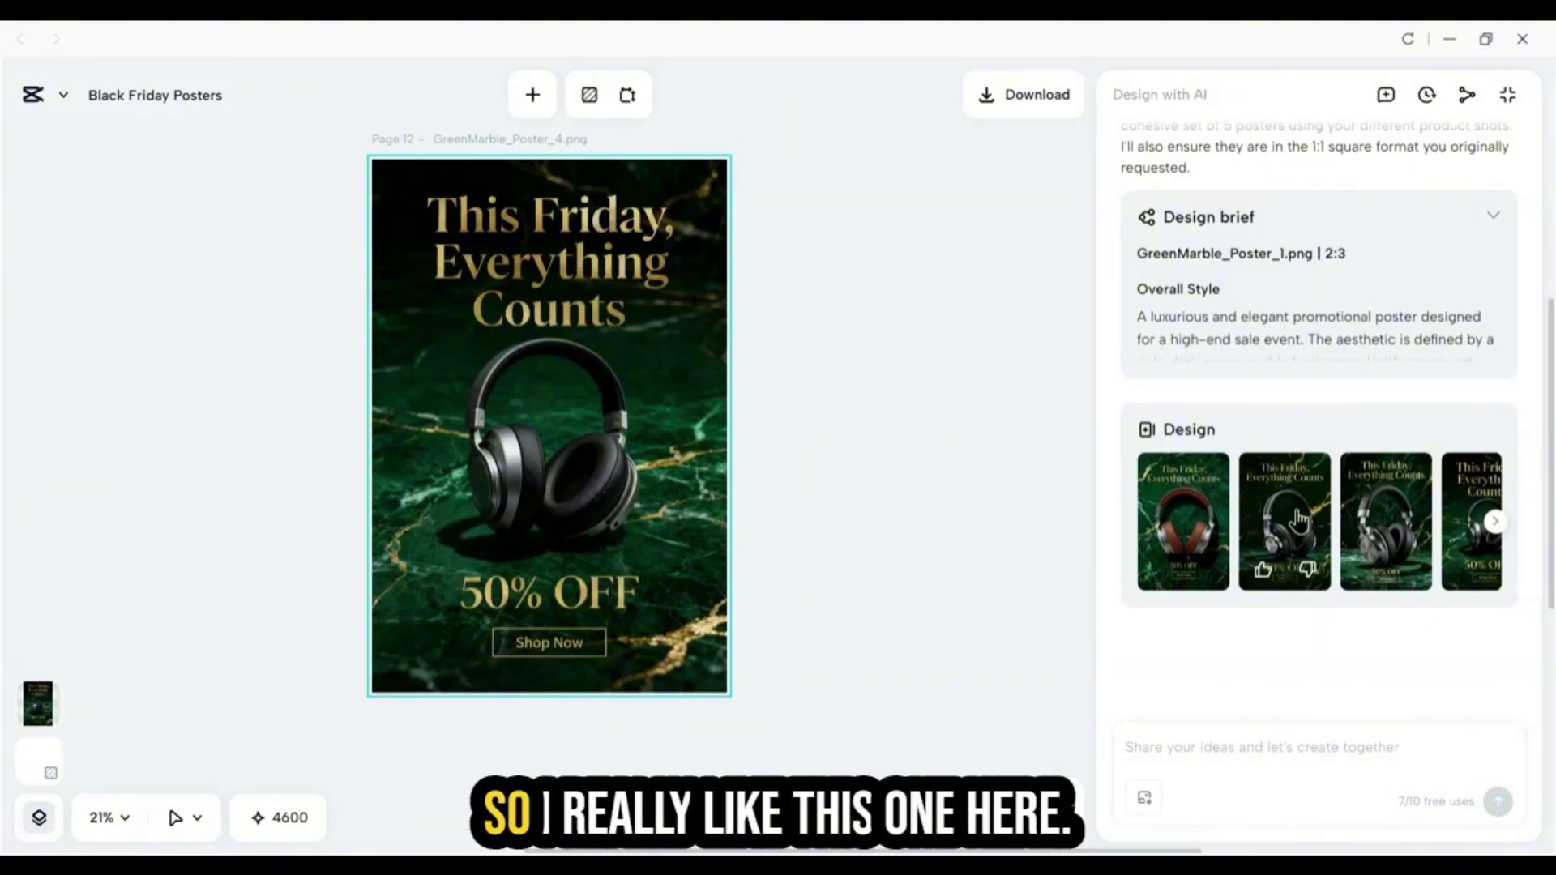
pyautogui.click(1183, 522)
# Compare the luxury set's green marble reference poster with the first poster of the new green marble set.
pyautogui.scroll(1, 1211, 375)
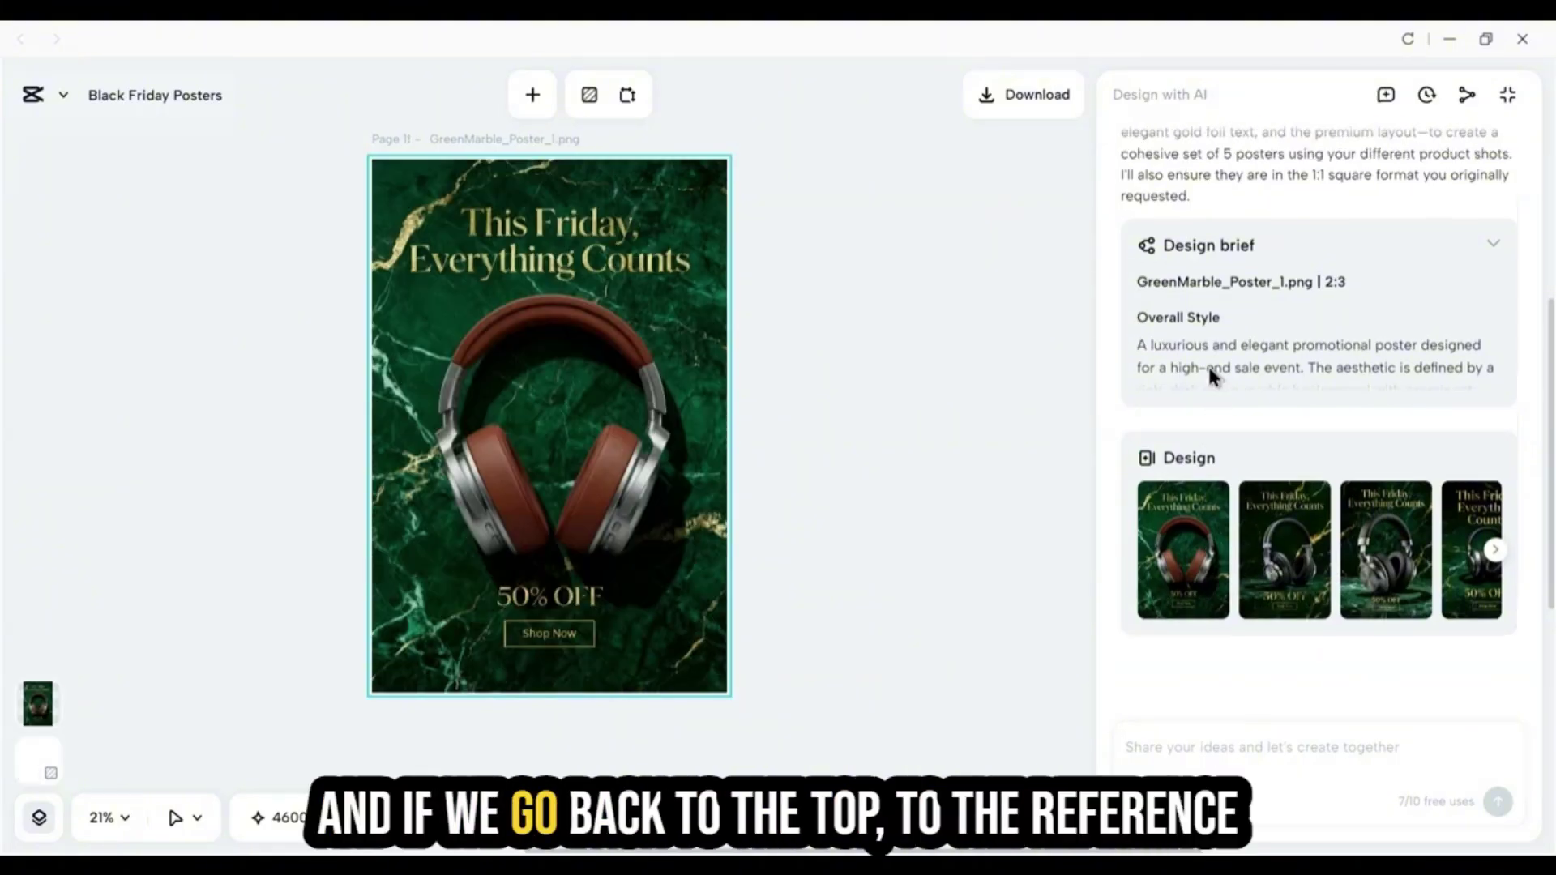
pyautogui.scroll(10, 1210, 374)
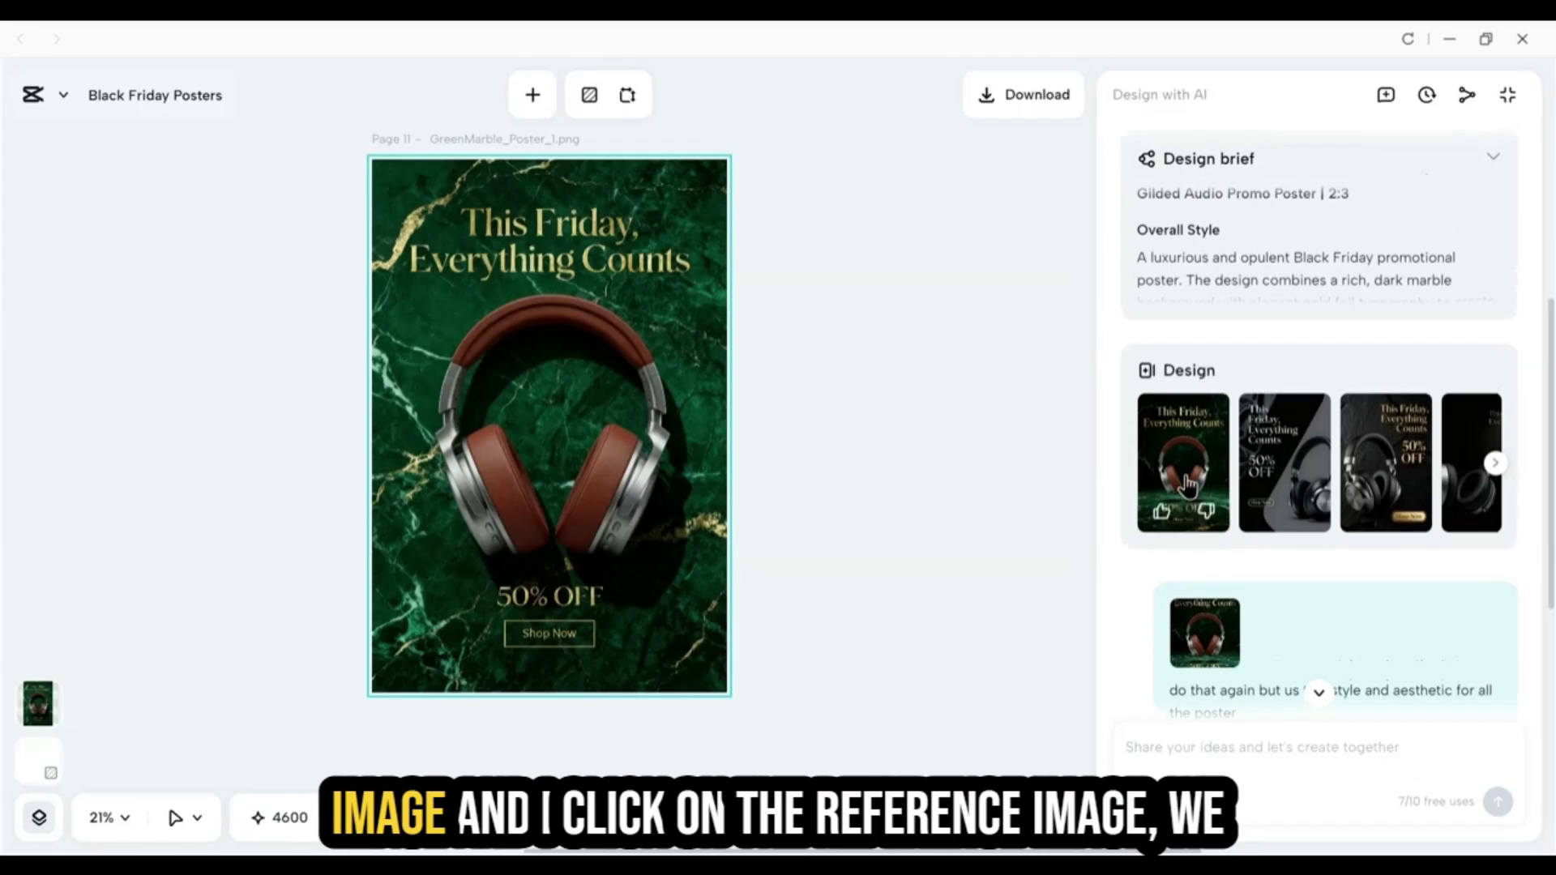
pyautogui.click(1185, 478)
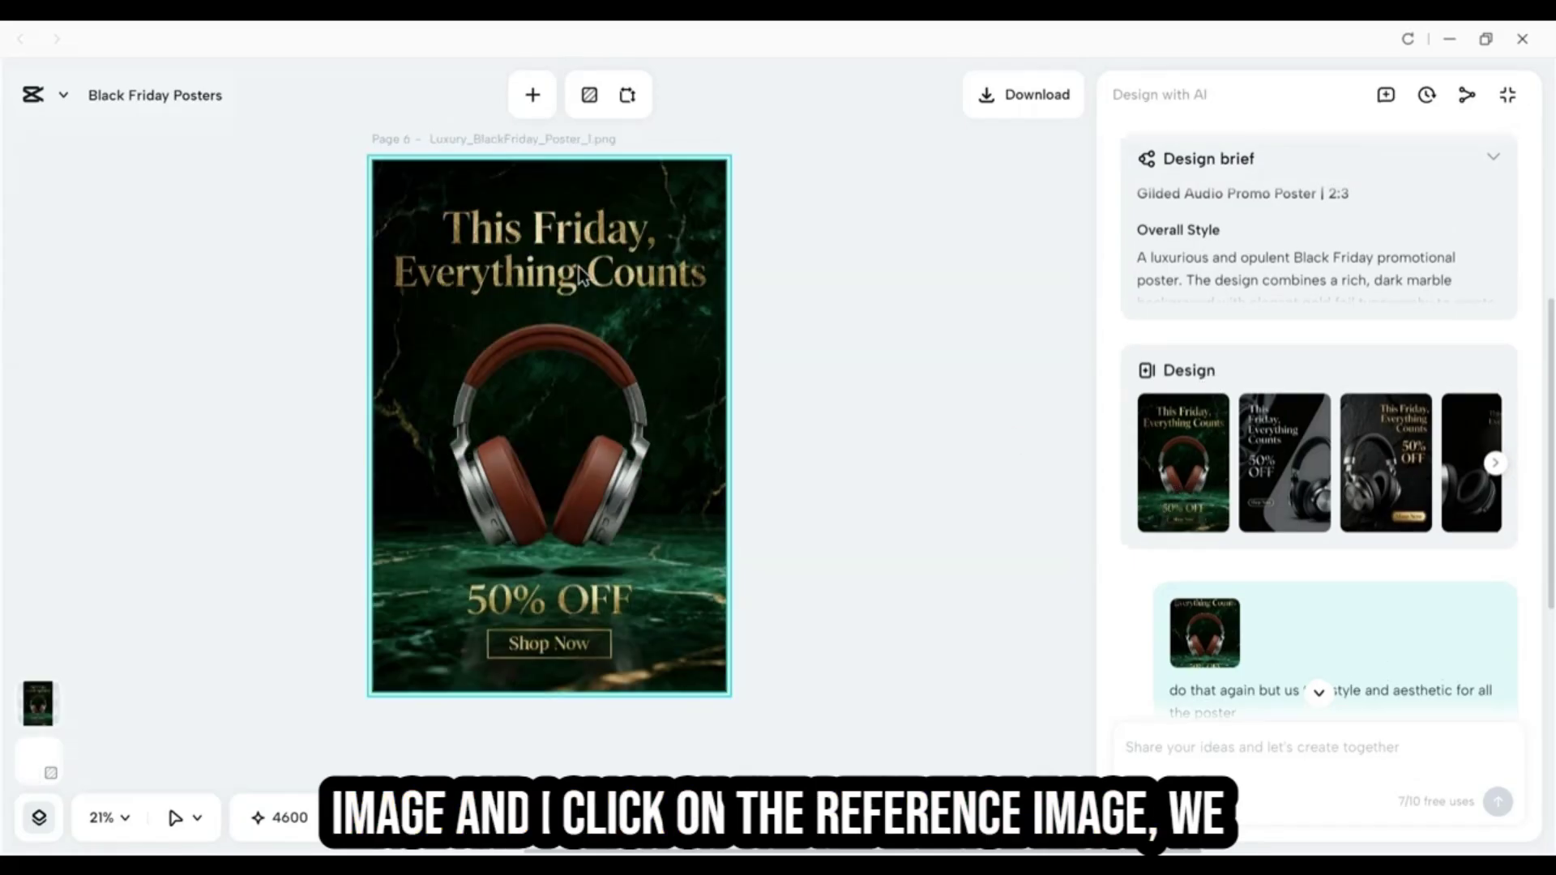
pyautogui.moveTo(1179, 470)
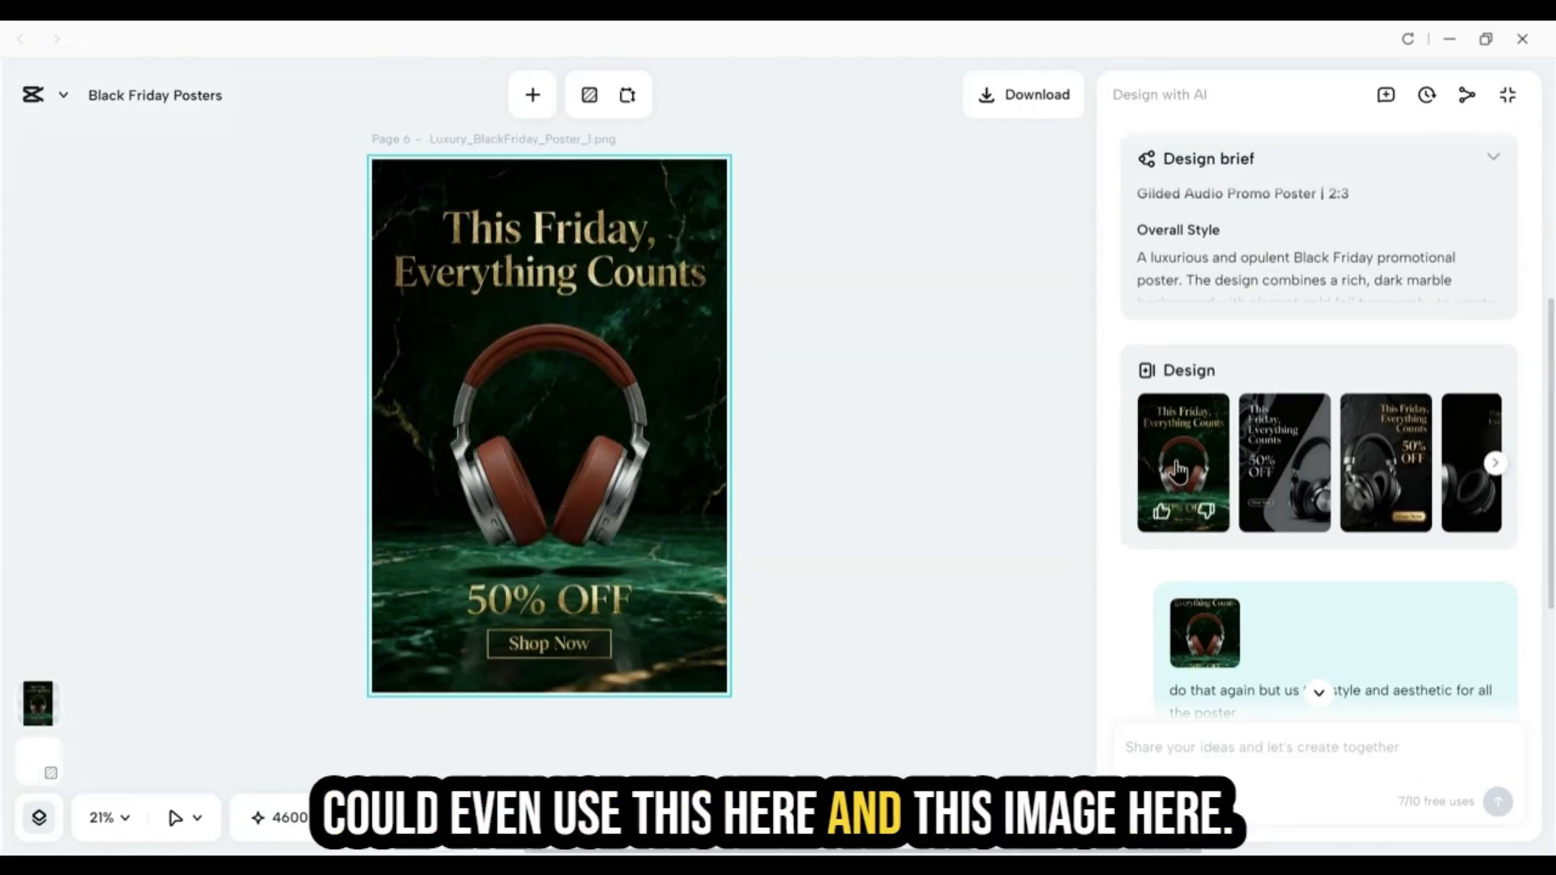
pyautogui.scroll(-10, 1179, 470)
pyautogui.click(1180, 521)
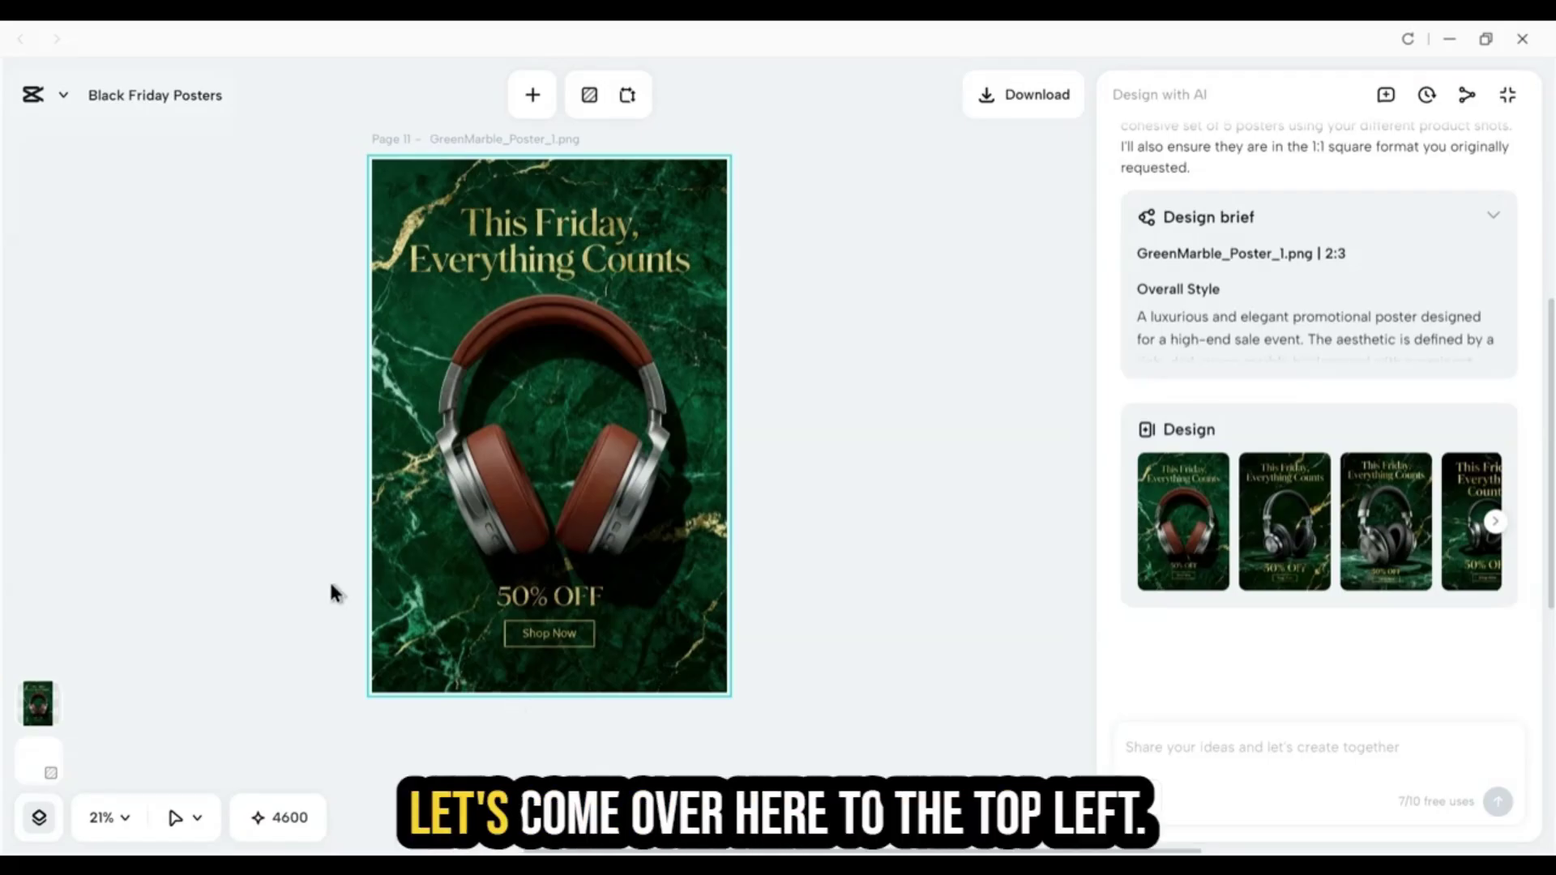
# Start a new project and generate a thumbnail from the suggested Tokyo travel vlog YouTube prompt with its reference image.
pyautogui.click(62, 99)
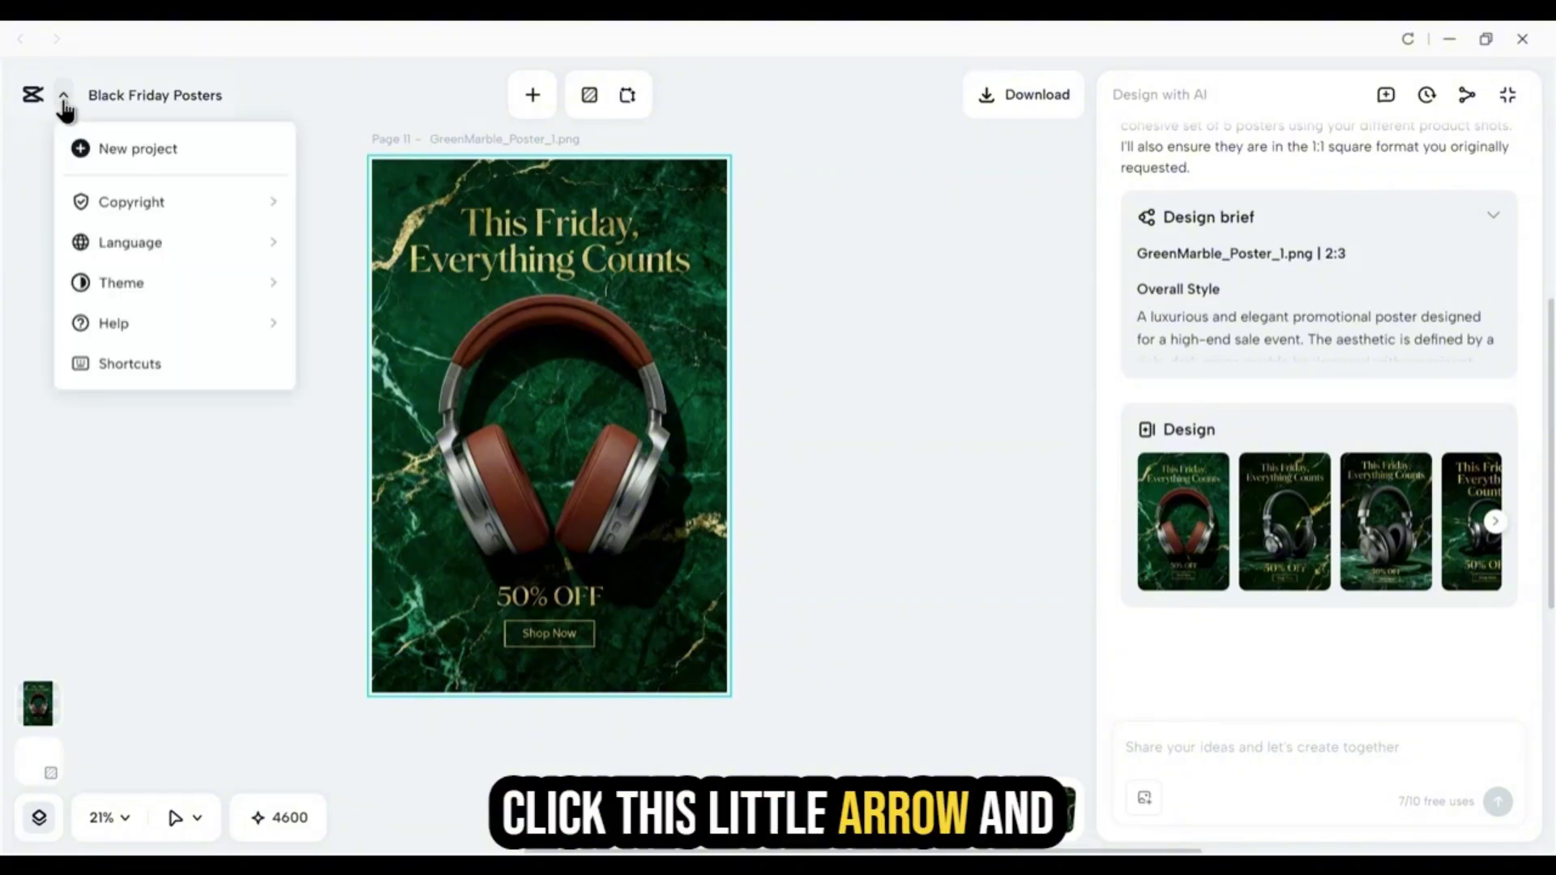
pyautogui.click(138, 150)
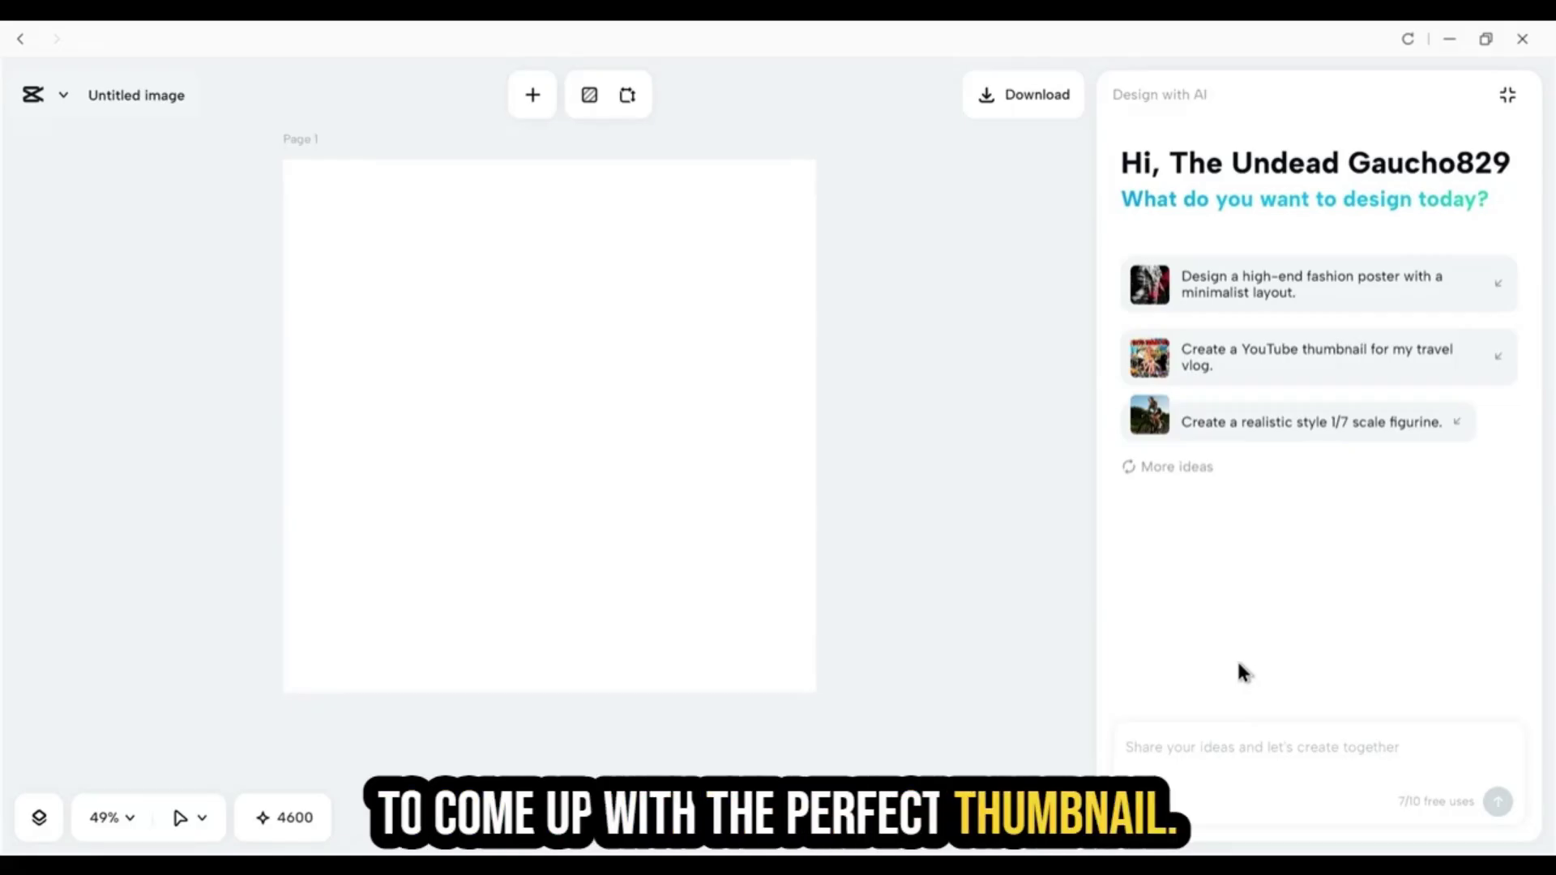
pyautogui.click(1208, 367)
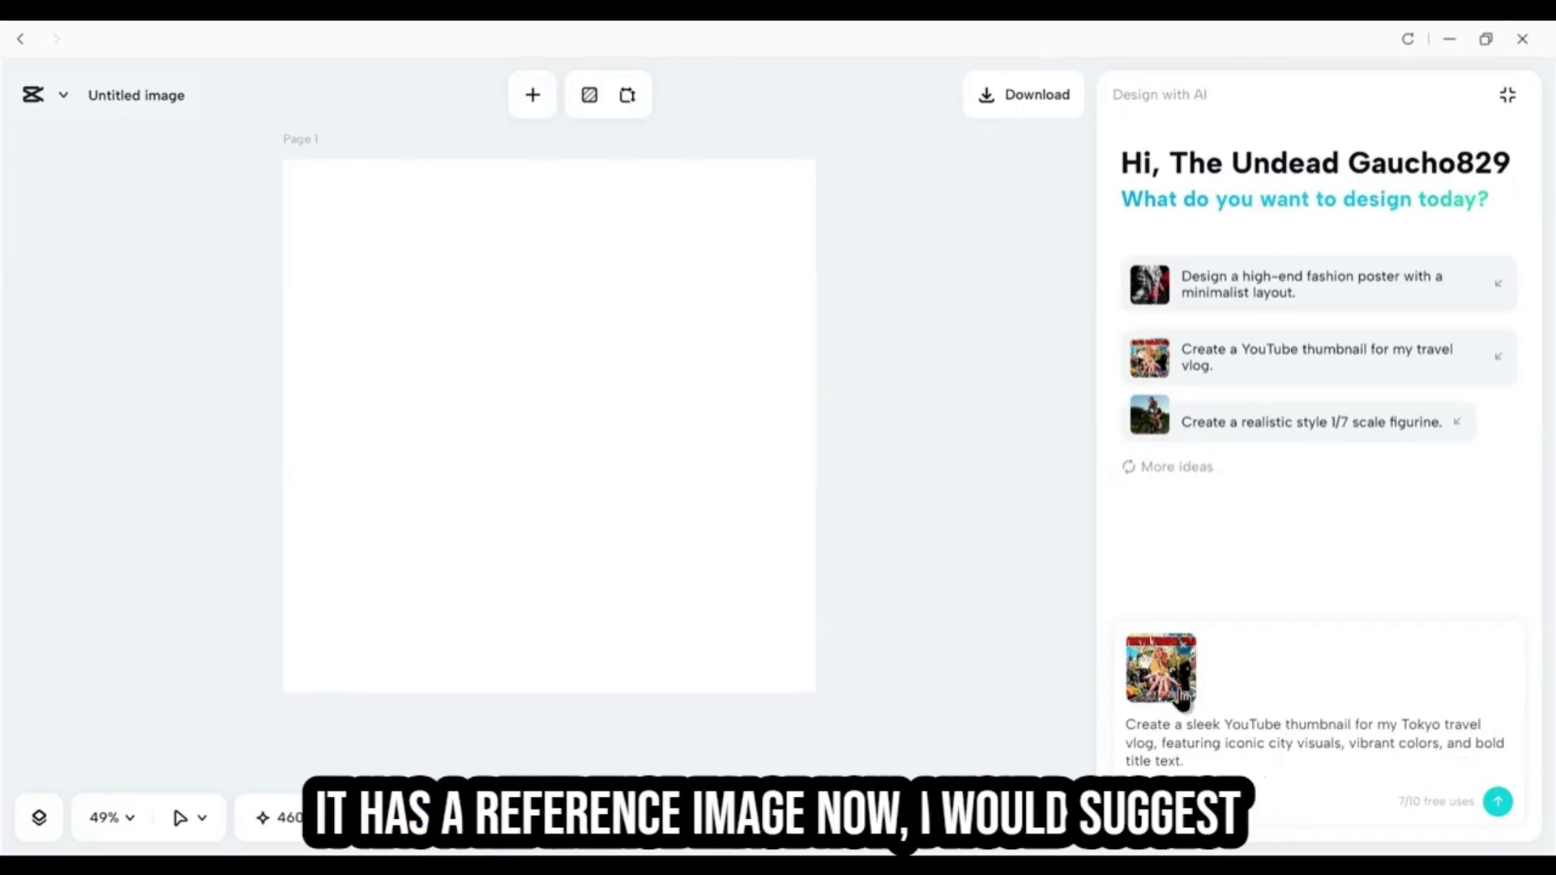
pyautogui.moveTo(1171, 673)
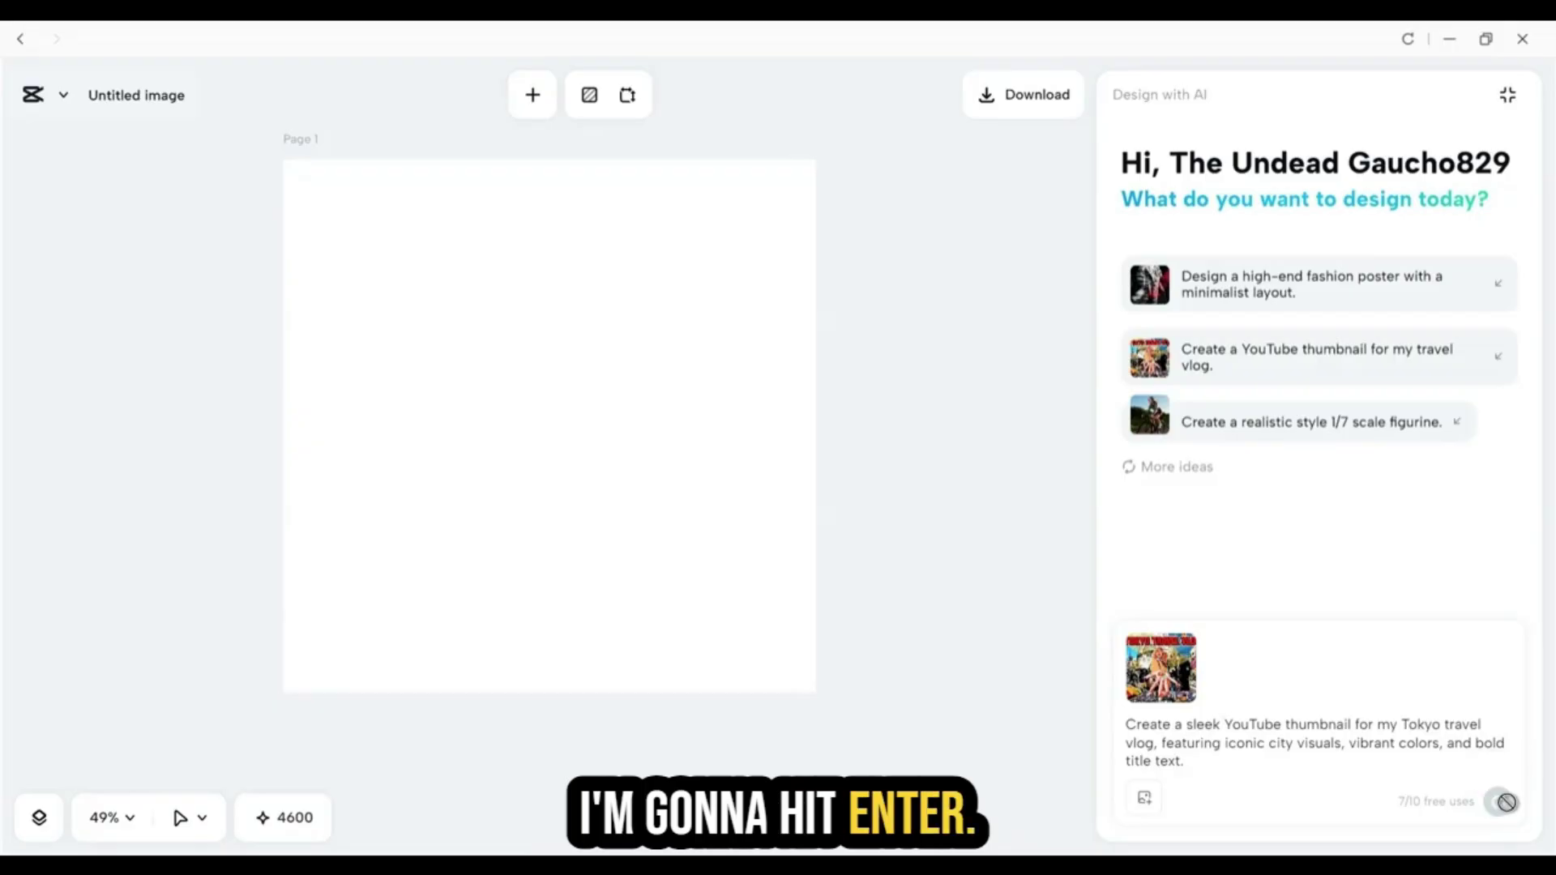
pyautogui.press('Return')
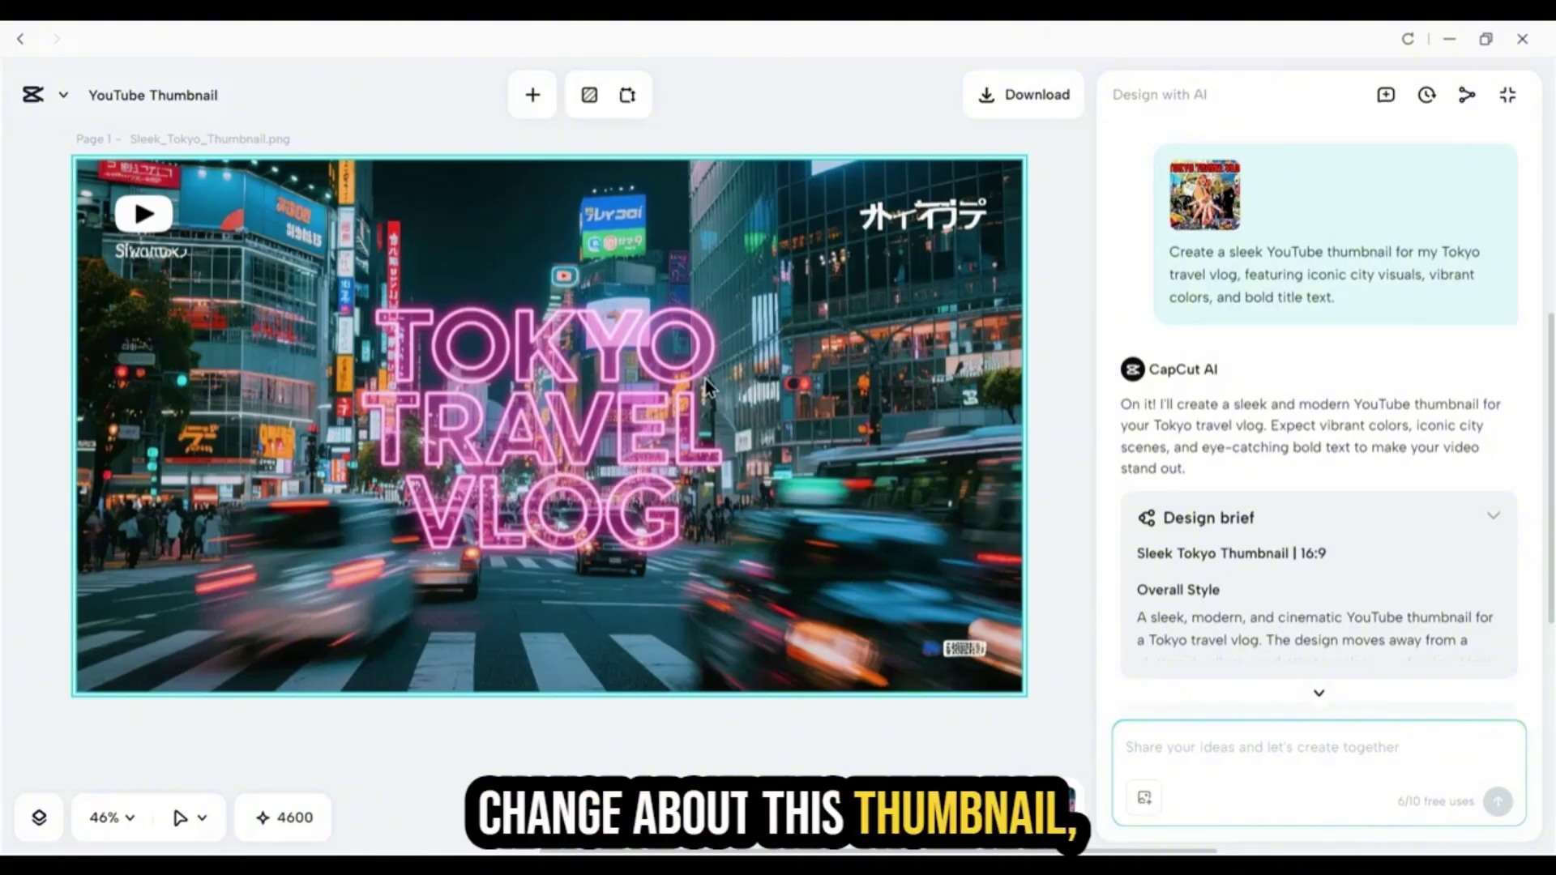
pyautogui.click(1191, 749)
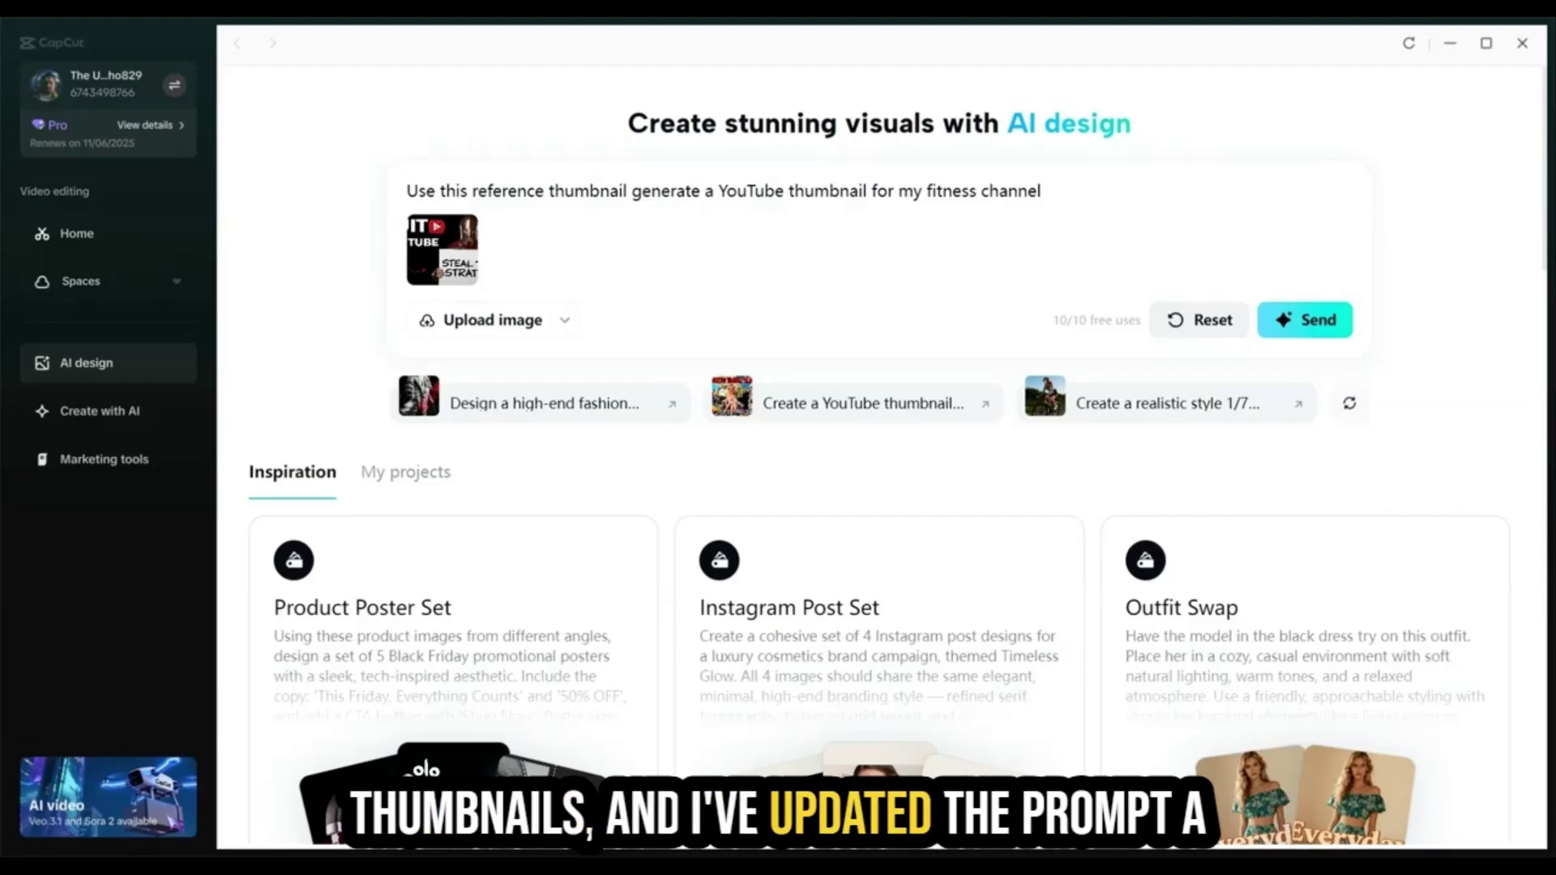
# Check the attached reference thumbnail and send the prompt "Use this reference thumbnail generate a YouTube thumbnail for my fitness channel".
pyautogui.moveTo(445, 254)
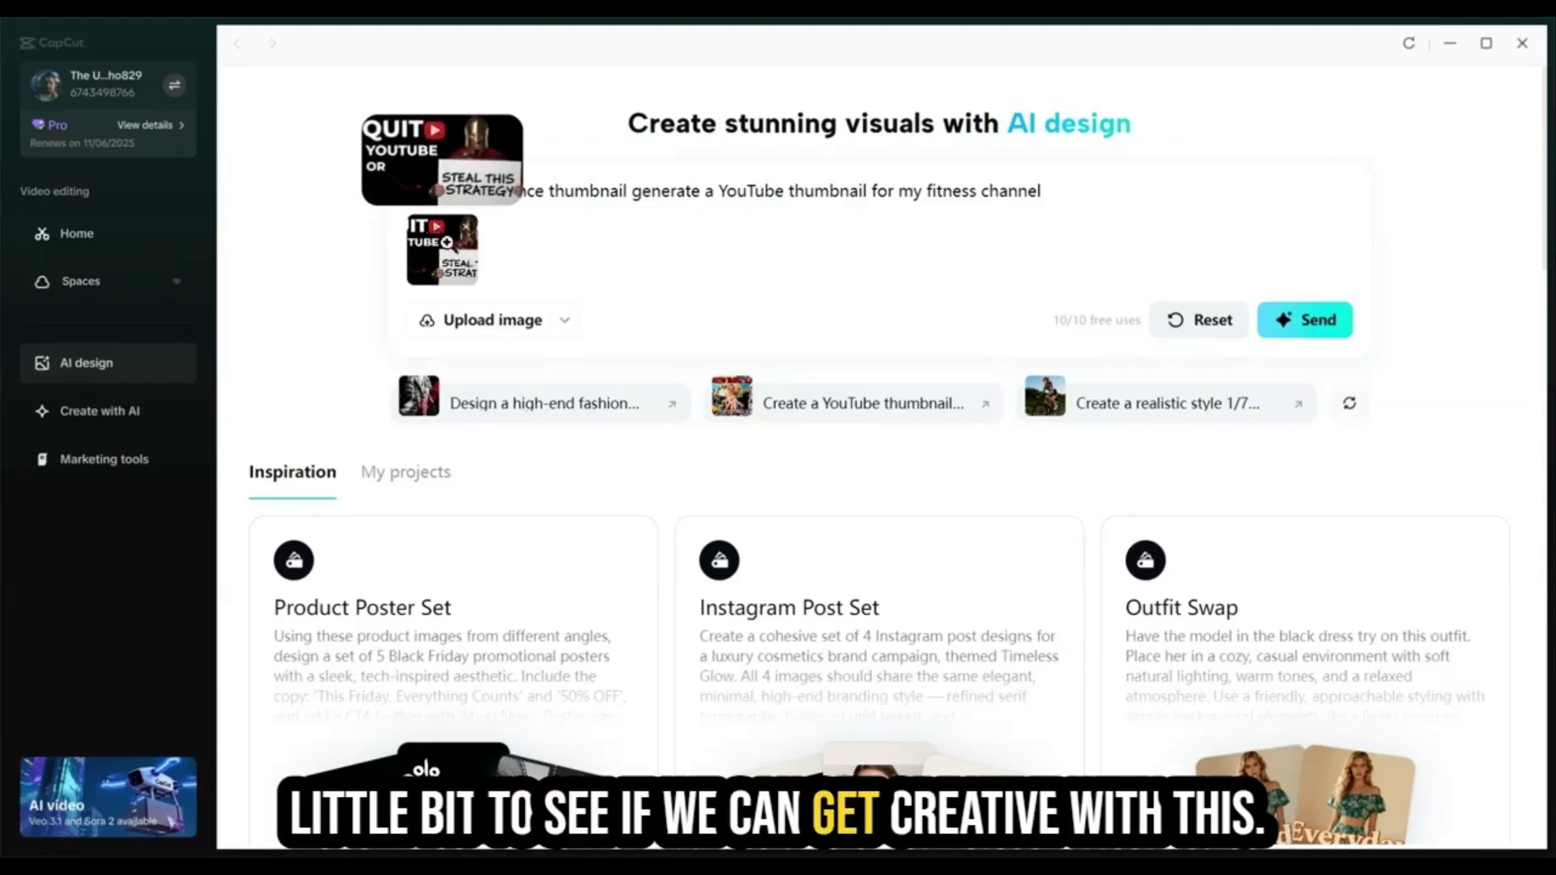
pyautogui.tripleClick(691, 192)
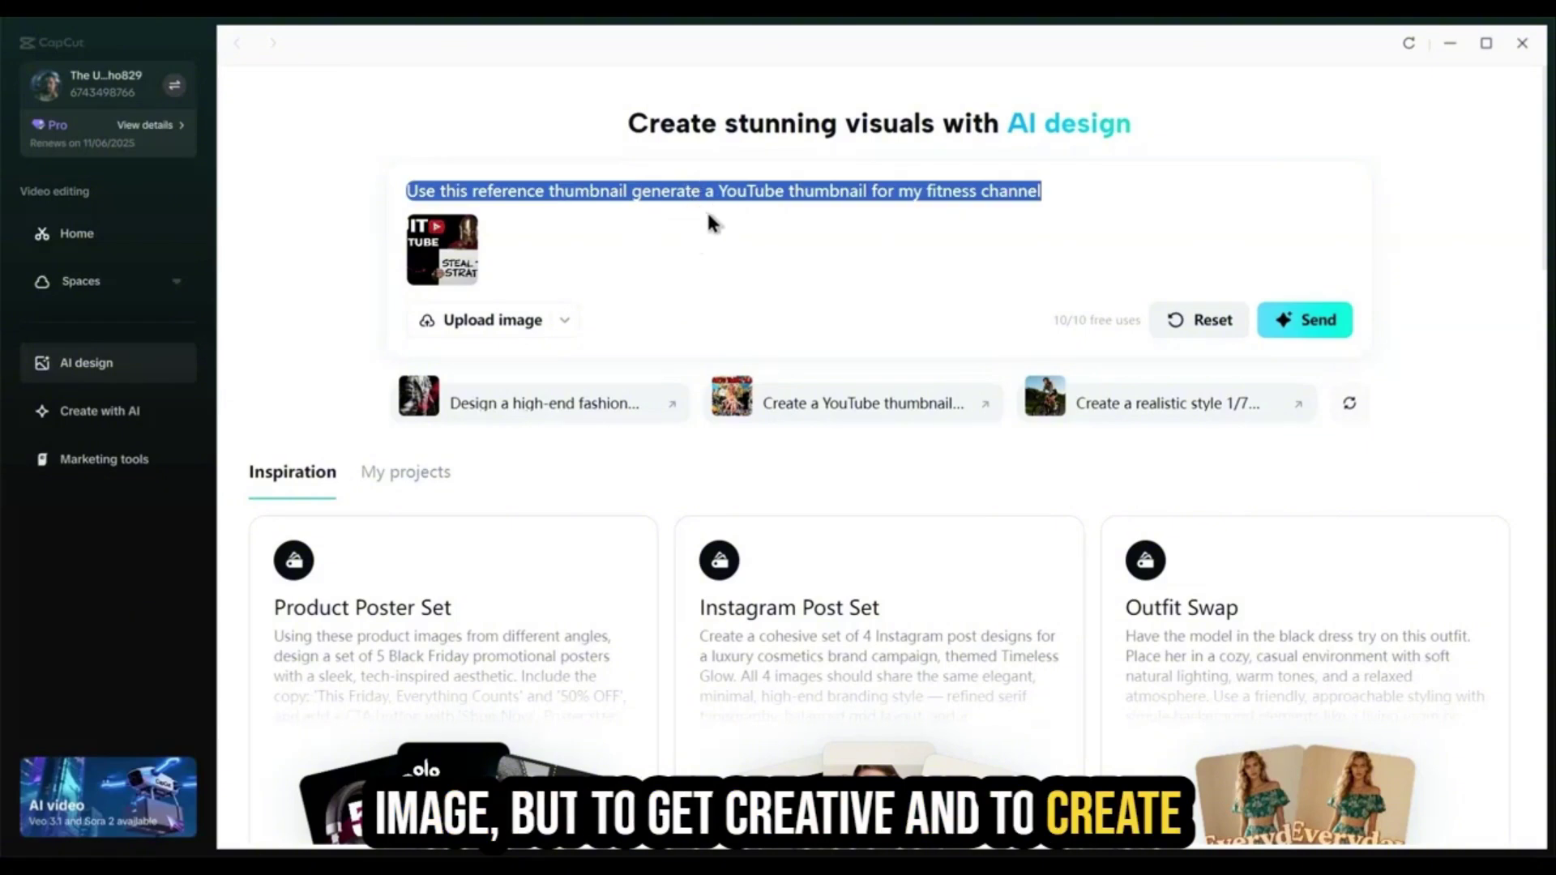
pyautogui.click(719, 236)
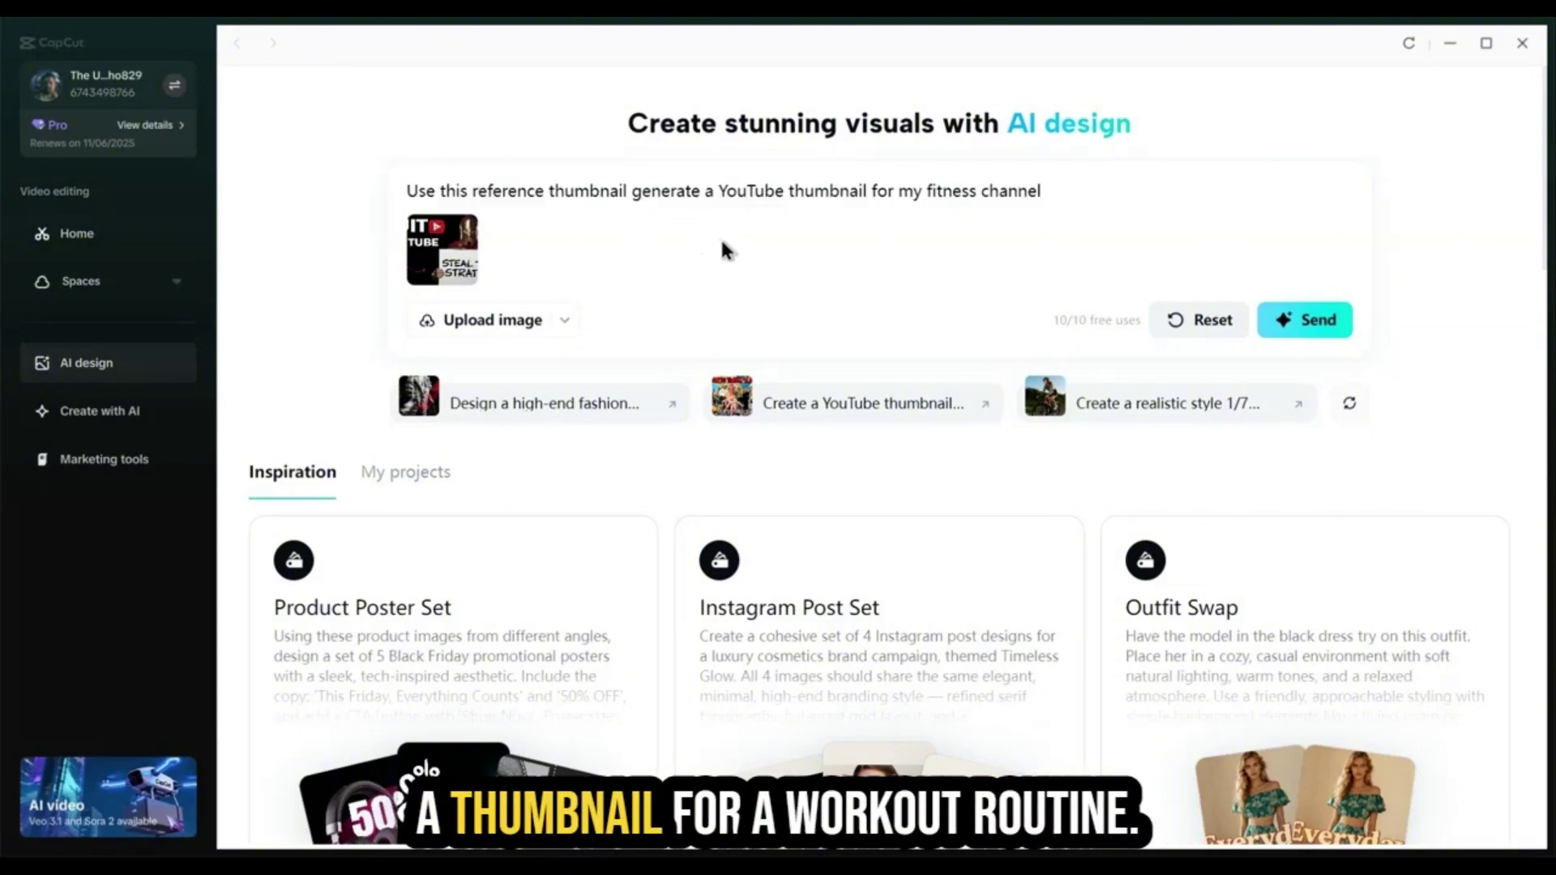
pyautogui.click(1303, 320)
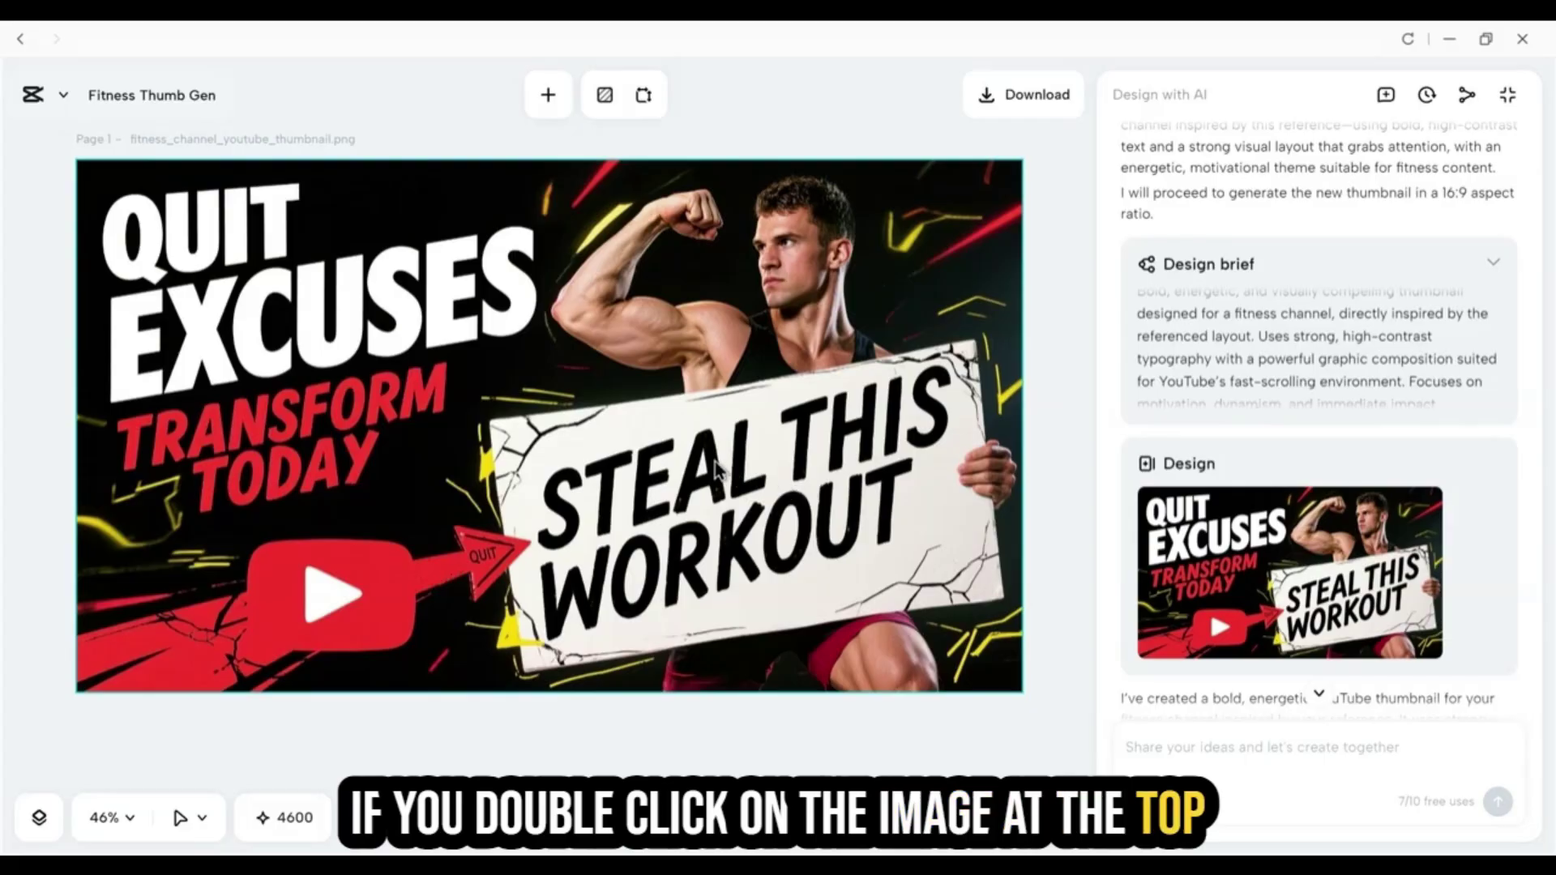
# Split the fitness thumbnail into editable elements and move the man with the sign slightly down and to the left.
pyautogui.click(580, 409)
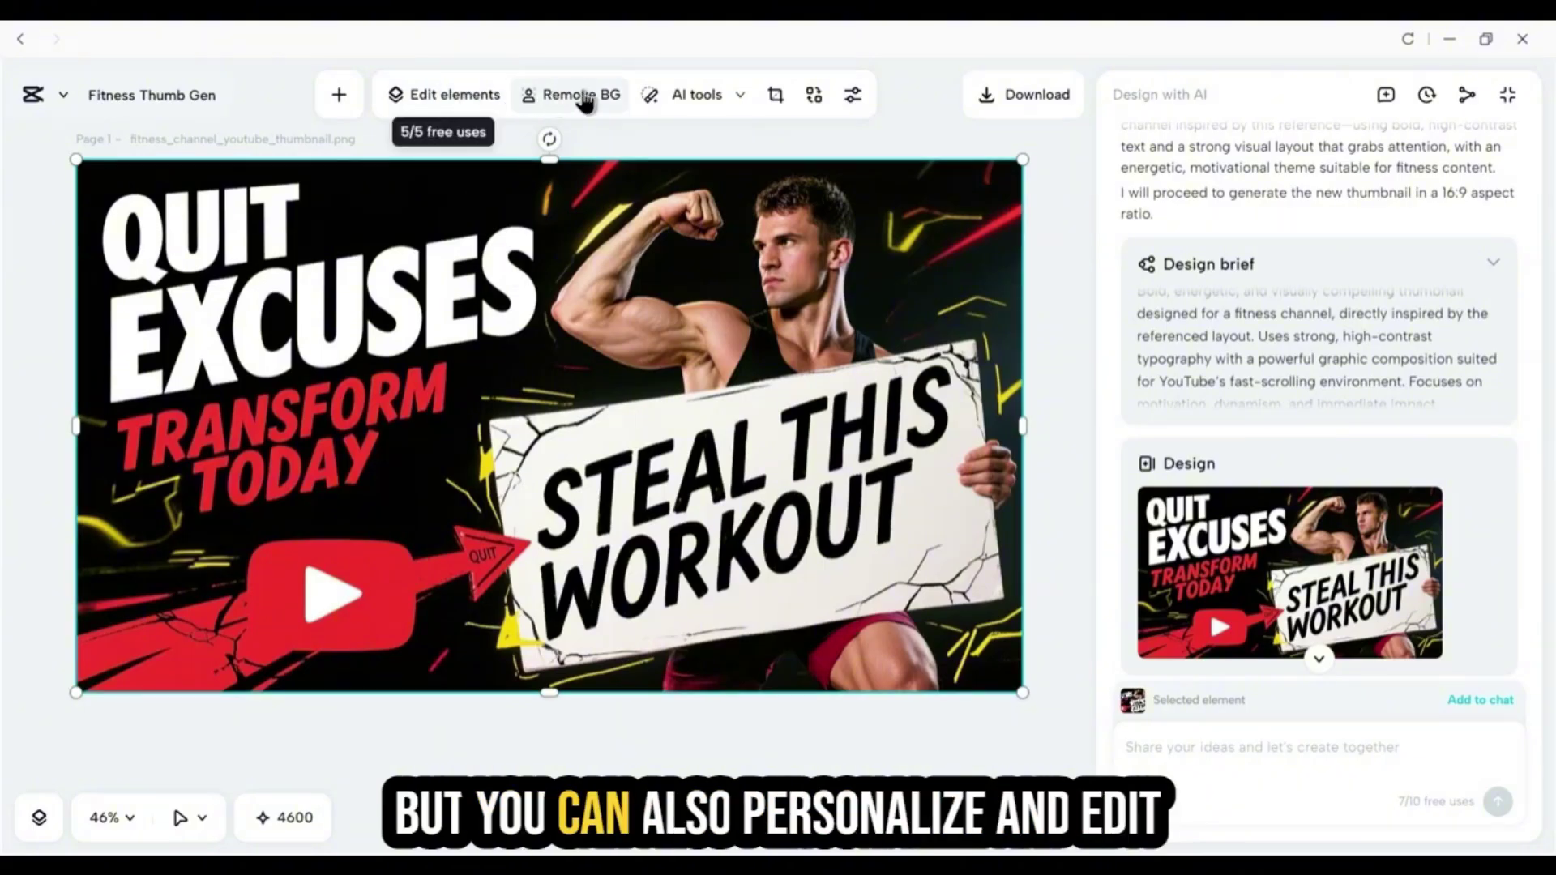
pyautogui.click(442, 97)
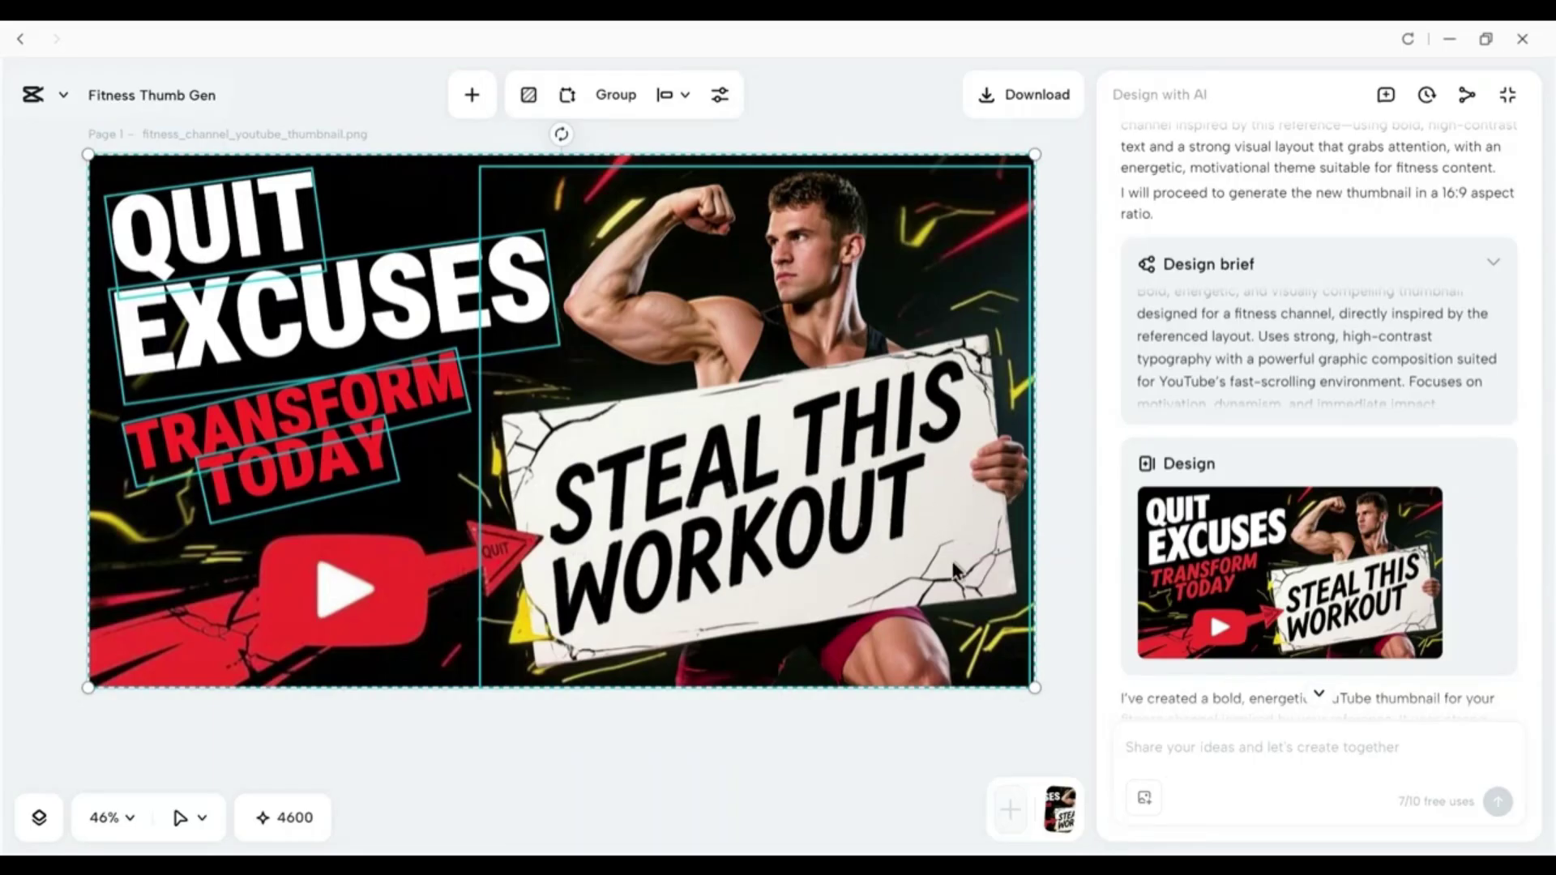
pyautogui.click(1006, 473)
pyautogui.moveTo(452, 194)
pyautogui.mouseDown()
pyautogui.moveTo(406, 180)
pyautogui.moveTo(414, 218)
pyautogui.moveTo(532, 247)
pyautogui.moveTo(399, 198)
pyautogui.moveTo(445, 219)
pyautogui.mouseUp()
pyautogui.click(724, 352)
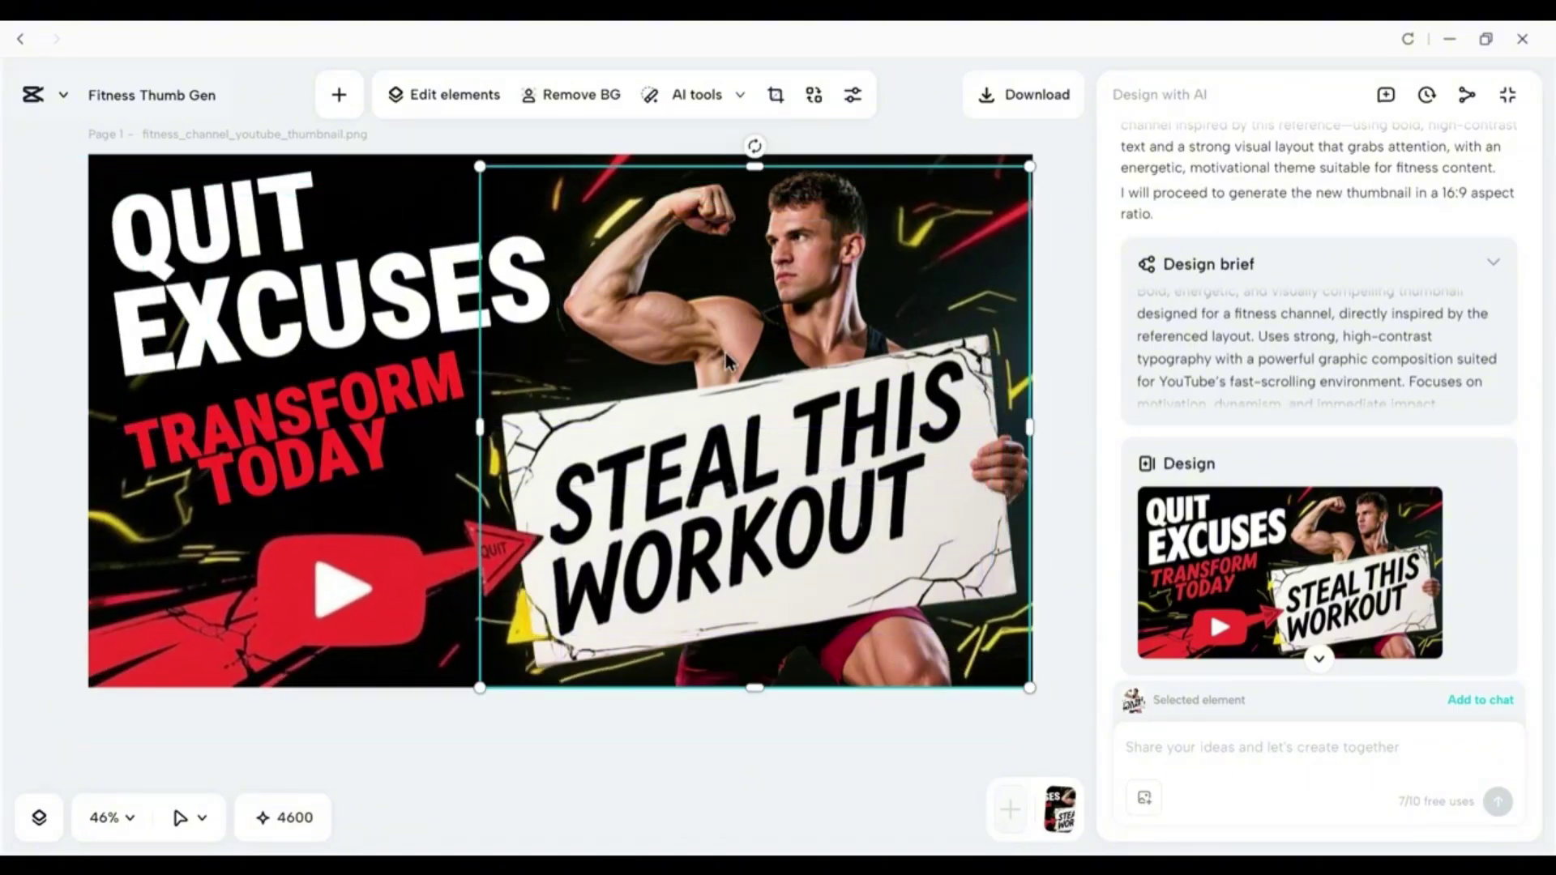
pyautogui.moveTo(725, 352); pyautogui.dragTo(724, 397)
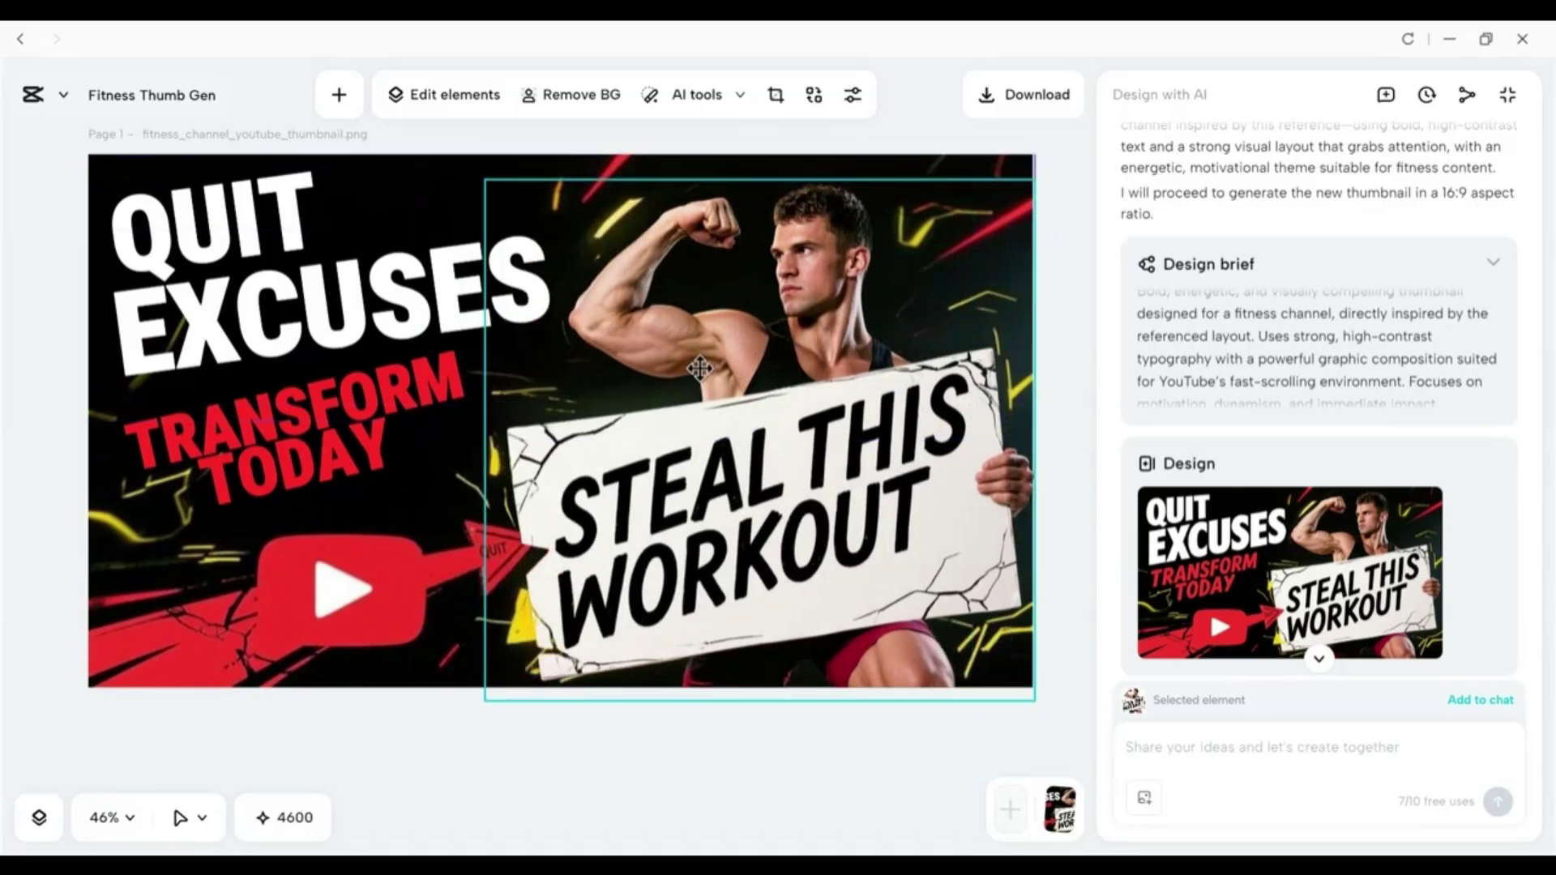
# Examine the font and alignment options for the QUIT headline text.
pyautogui.click(206, 220)
pyautogui.click(487, 104)
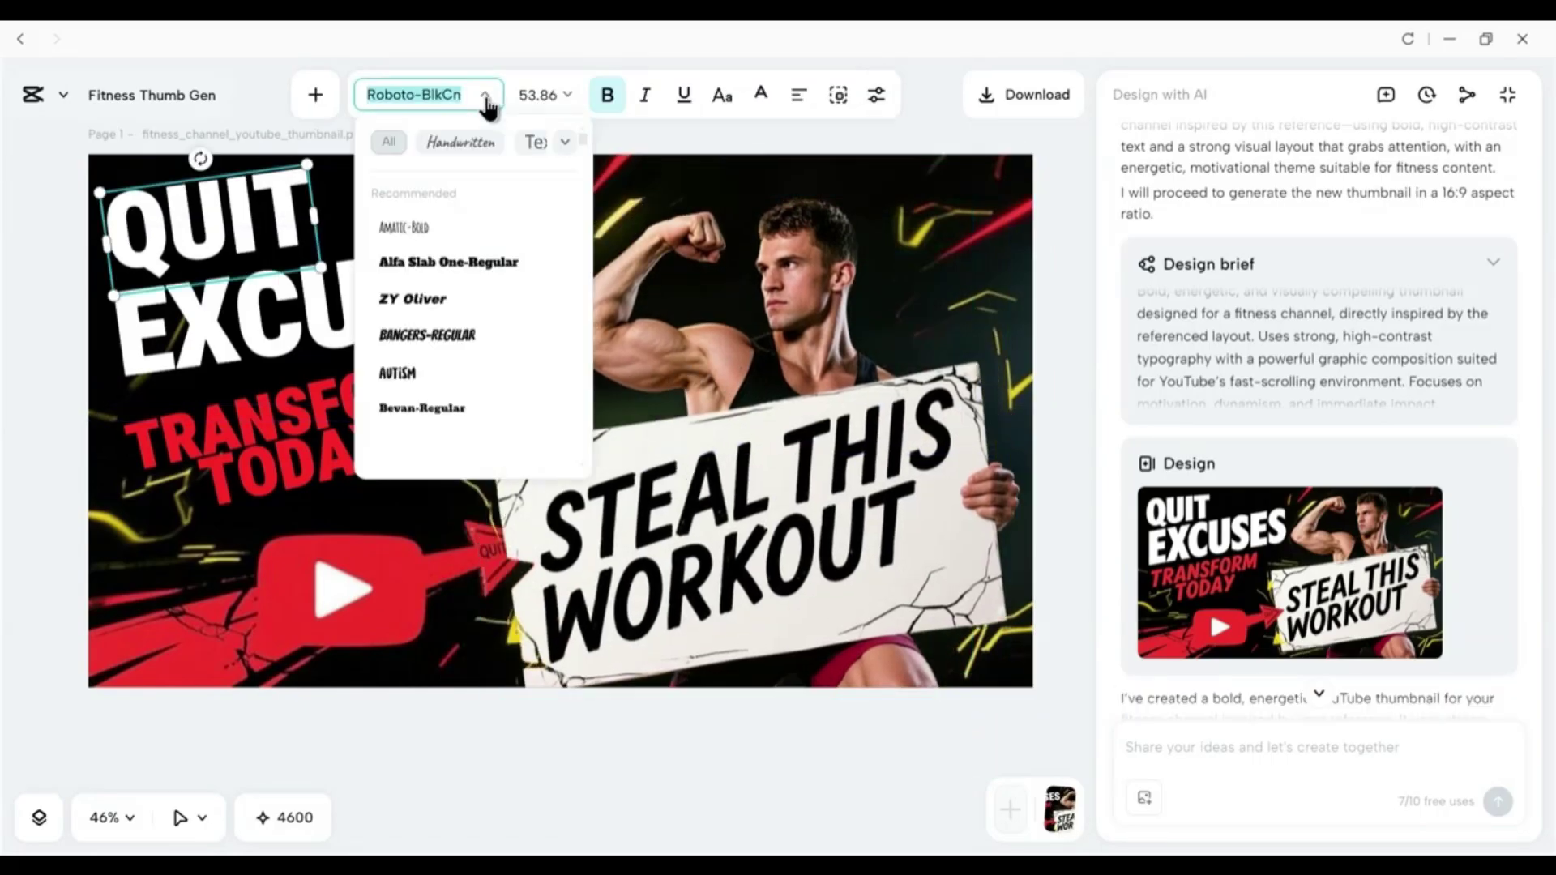
pyautogui.click(487, 104)
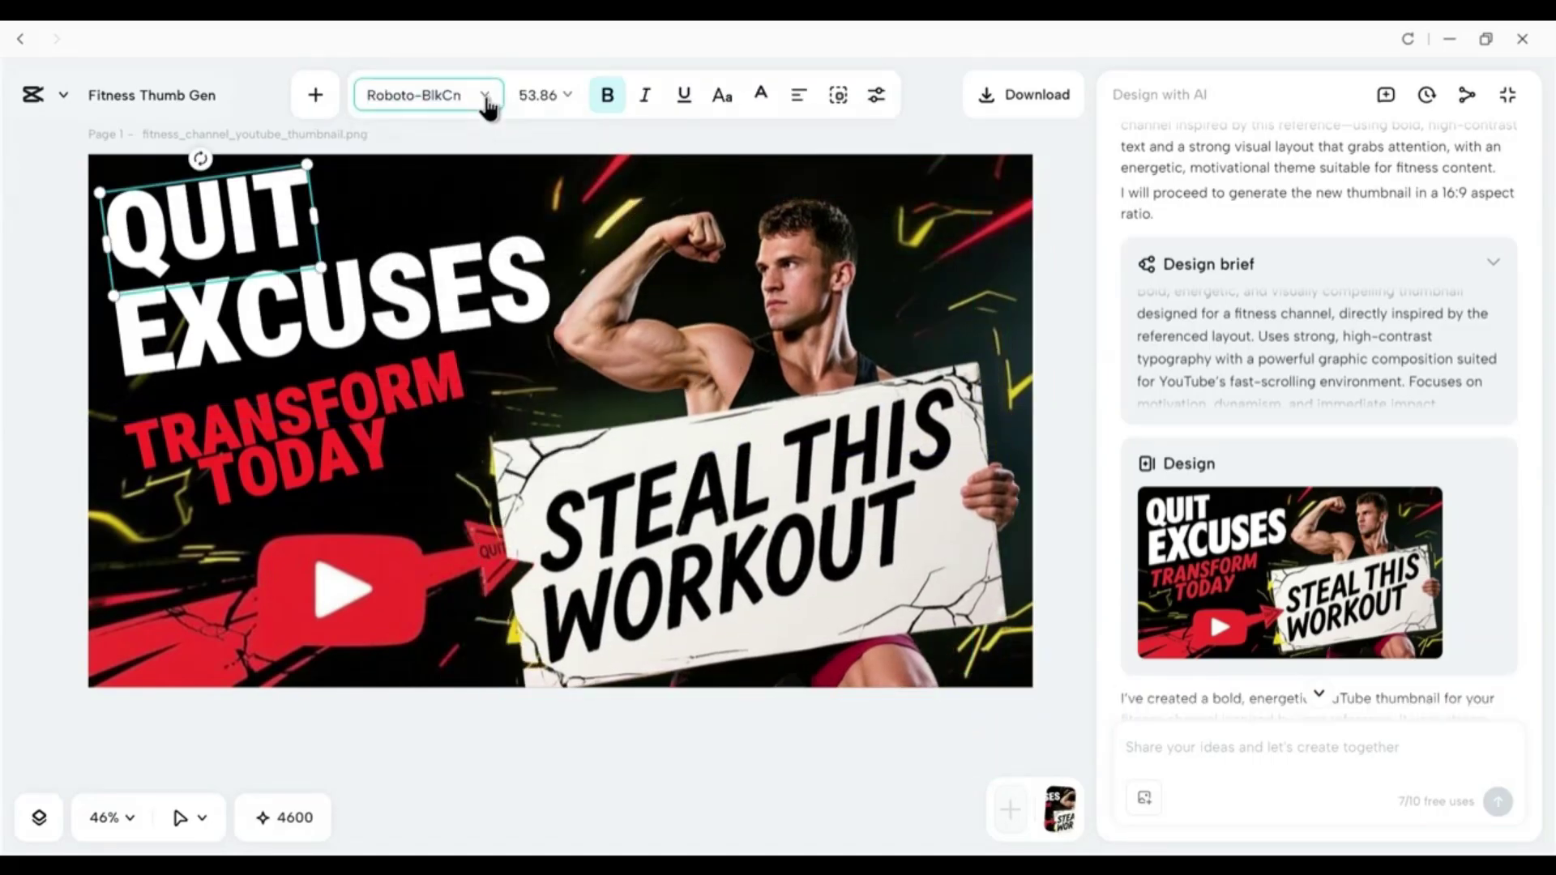
pyautogui.click(801, 98)
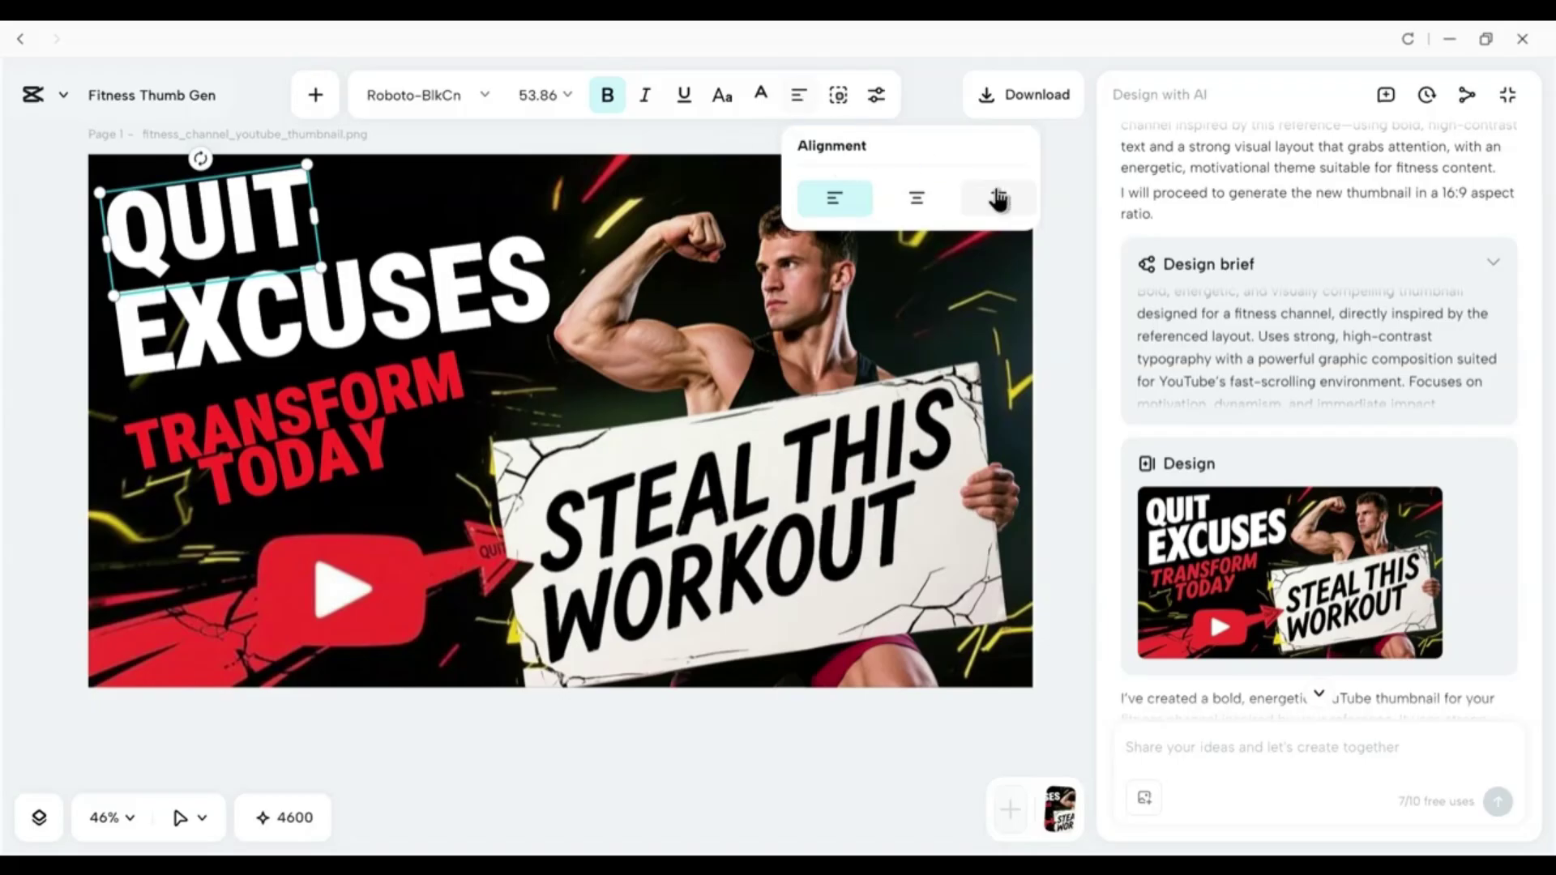
pyautogui.click(729, 150)
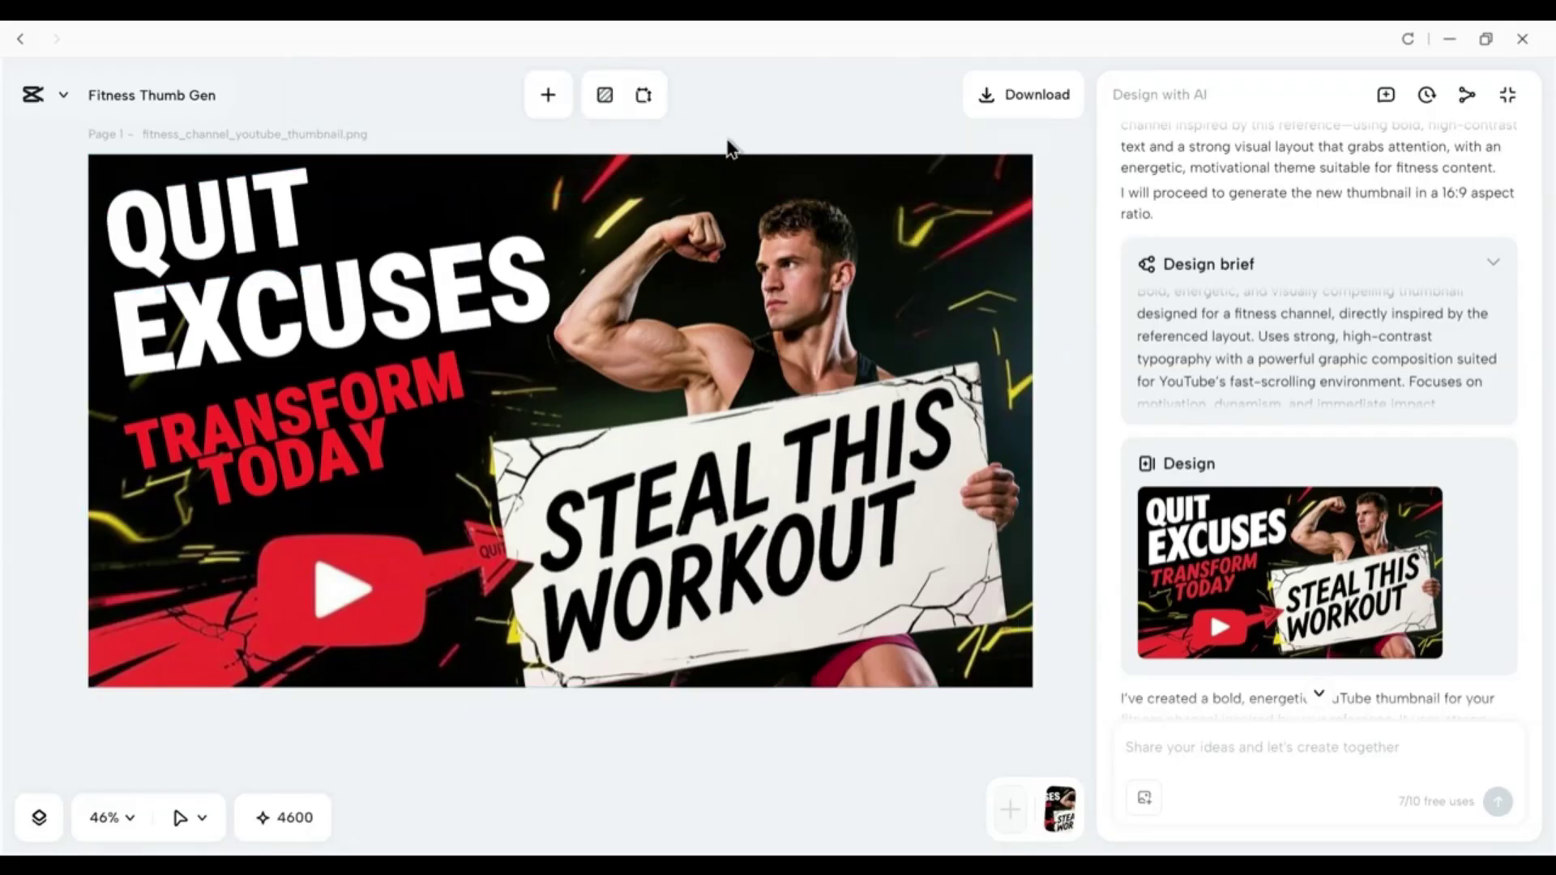
pyautogui.click(259, 207)
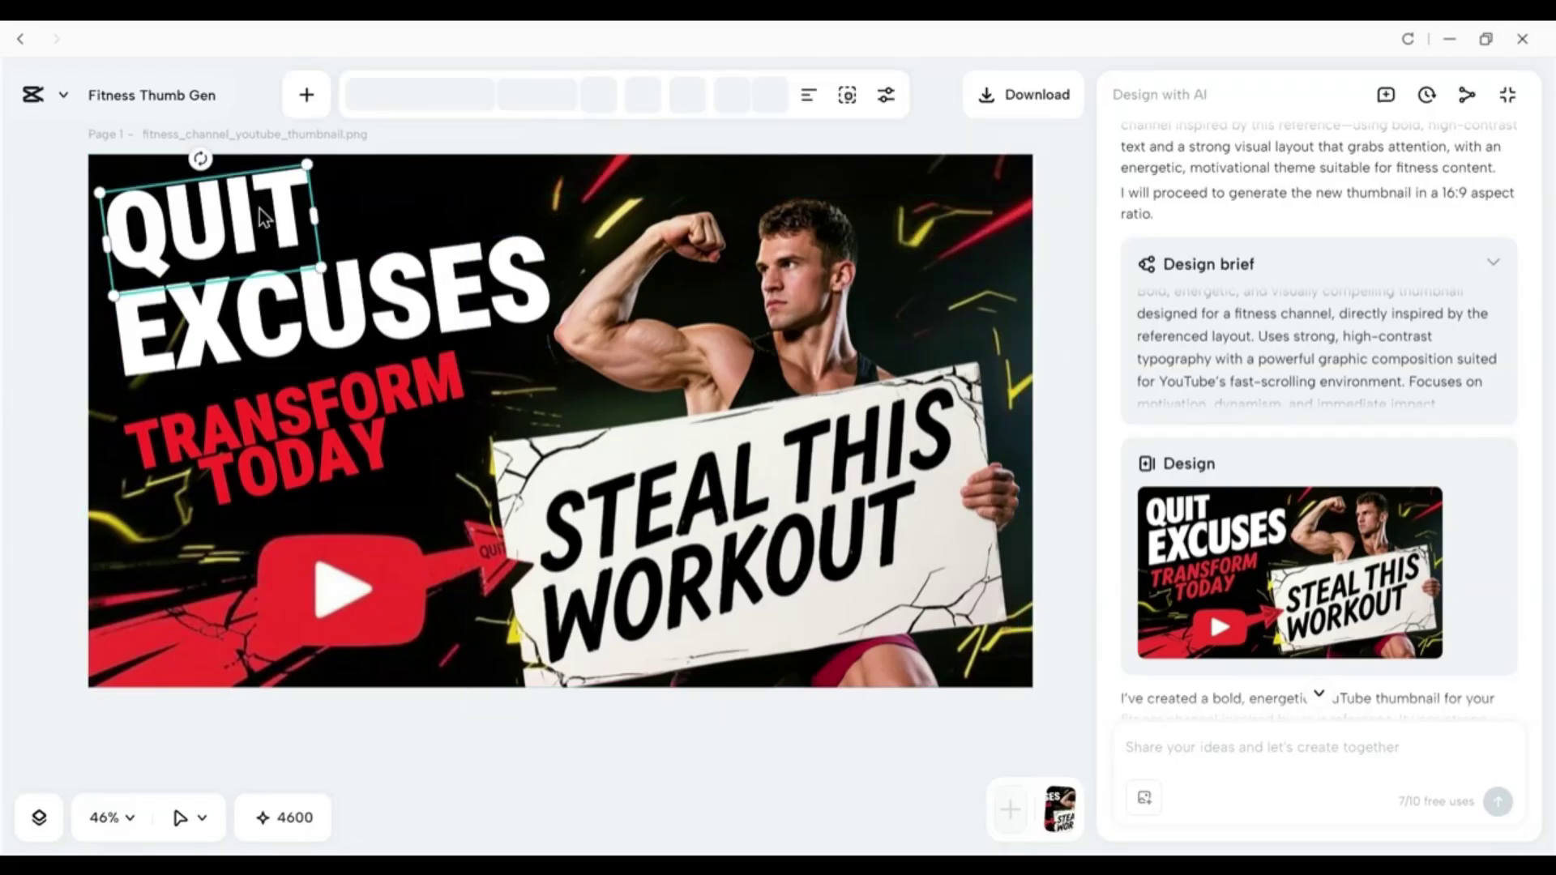
# Examine the AI tools and the arrangement, size, position and color scheme settings available for the thumbnail's background image.
pyautogui.click(441, 194)
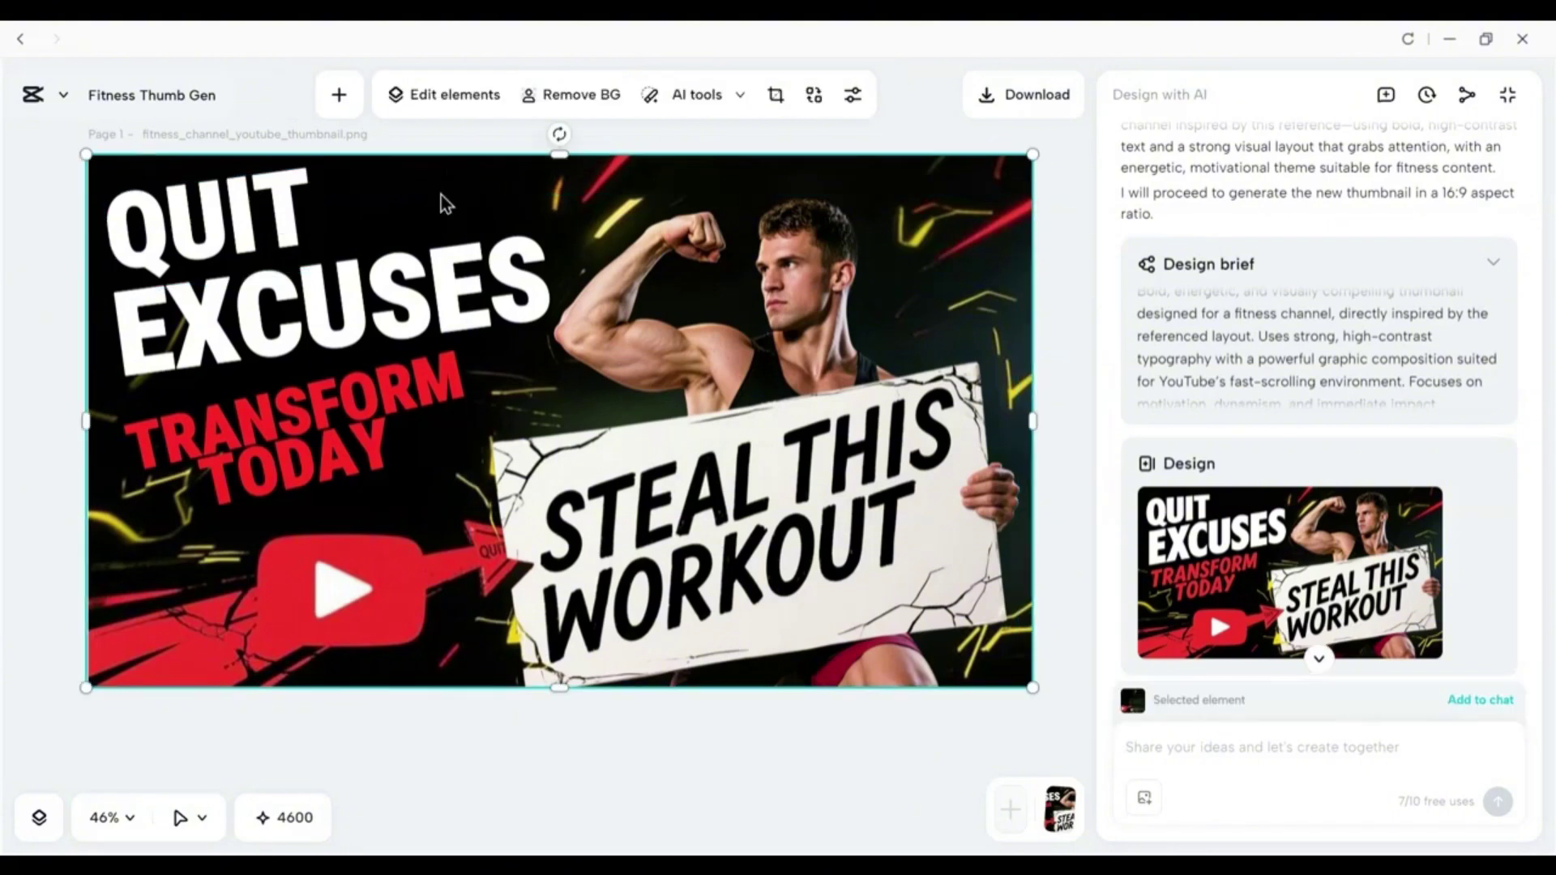
pyautogui.click(728, 112)
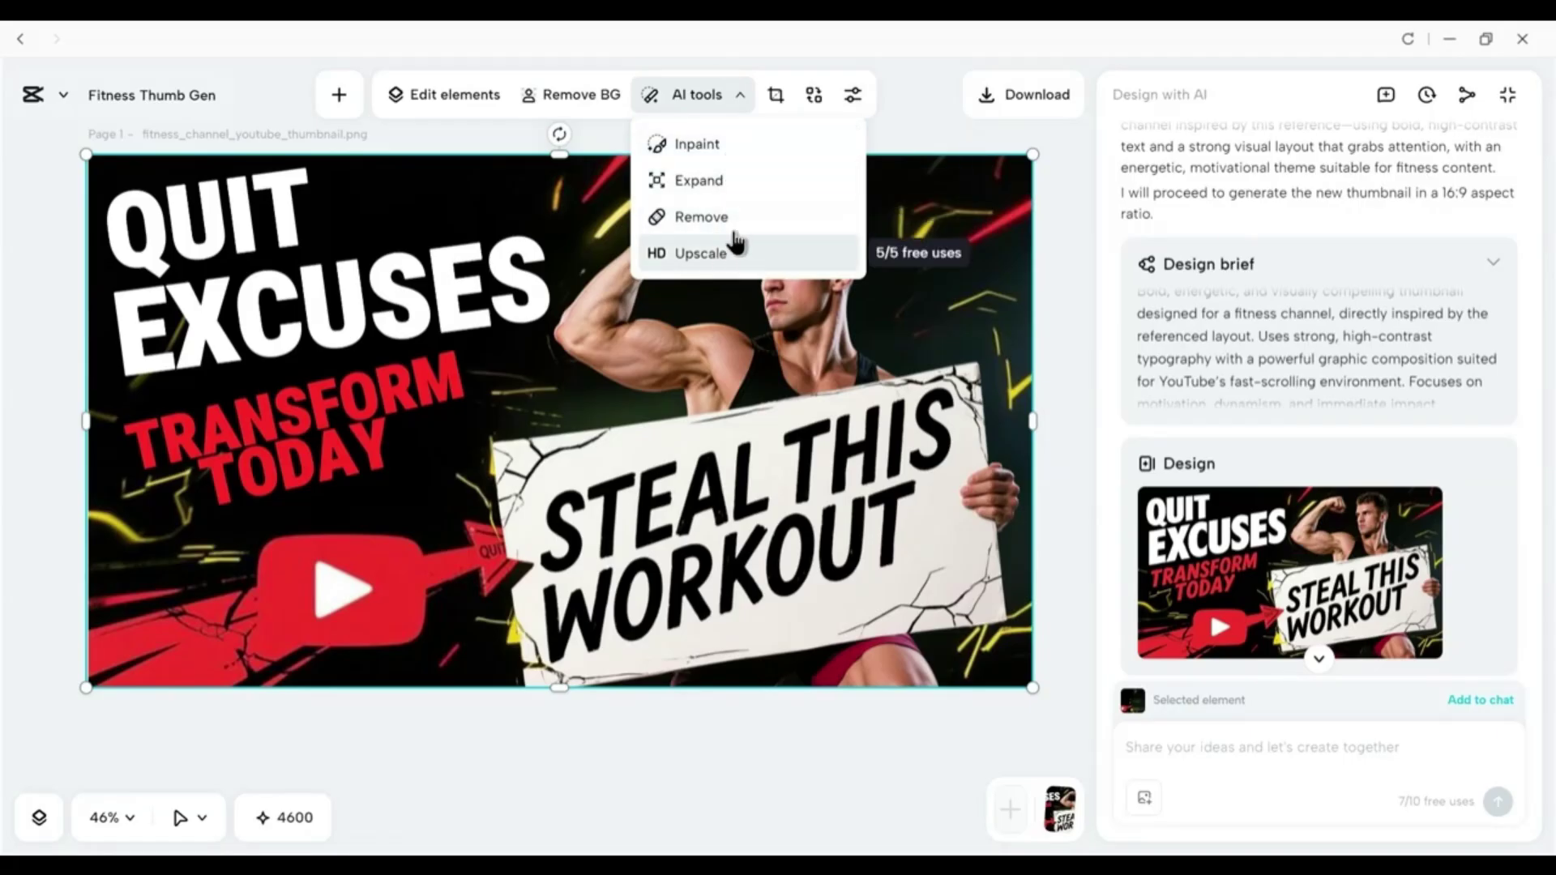
pyautogui.click(734, 103)
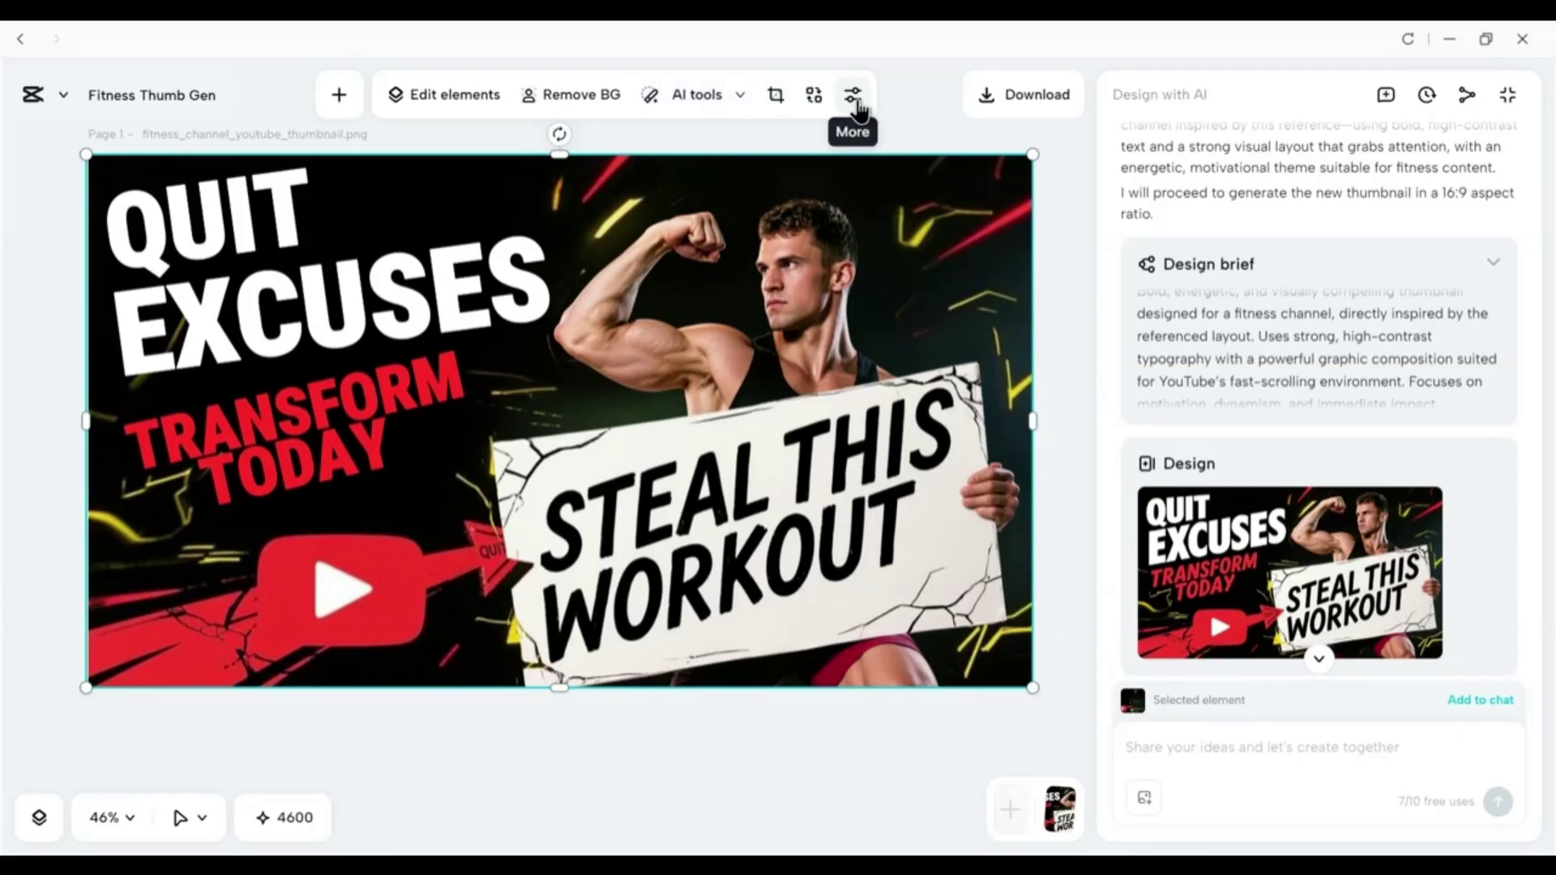
pyautogui.click(856, 103)
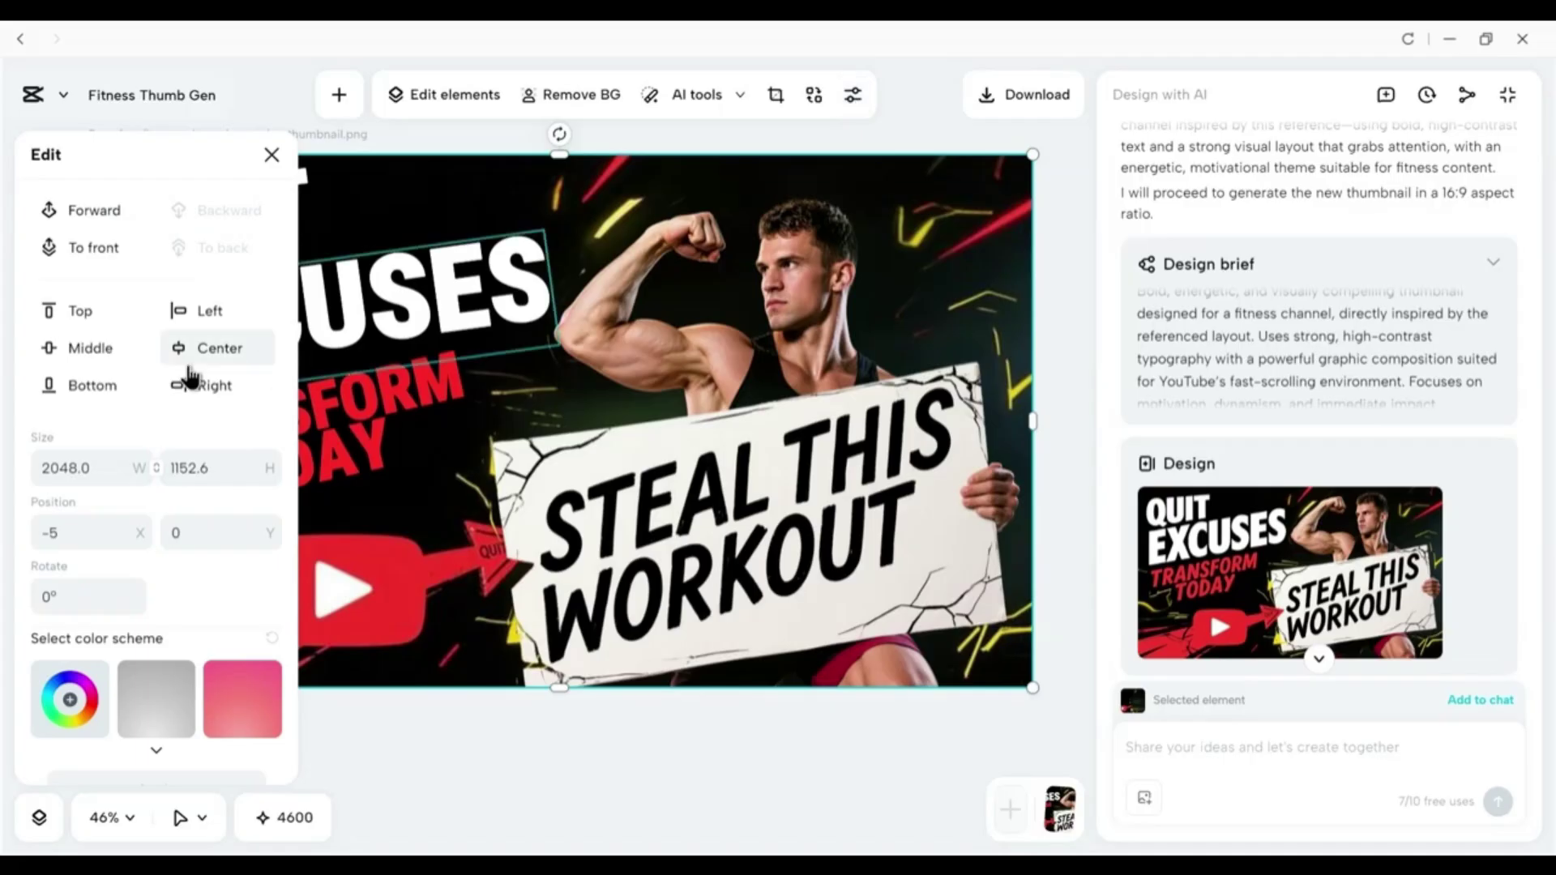
pyautogui.scroll(-4, 110, 487)
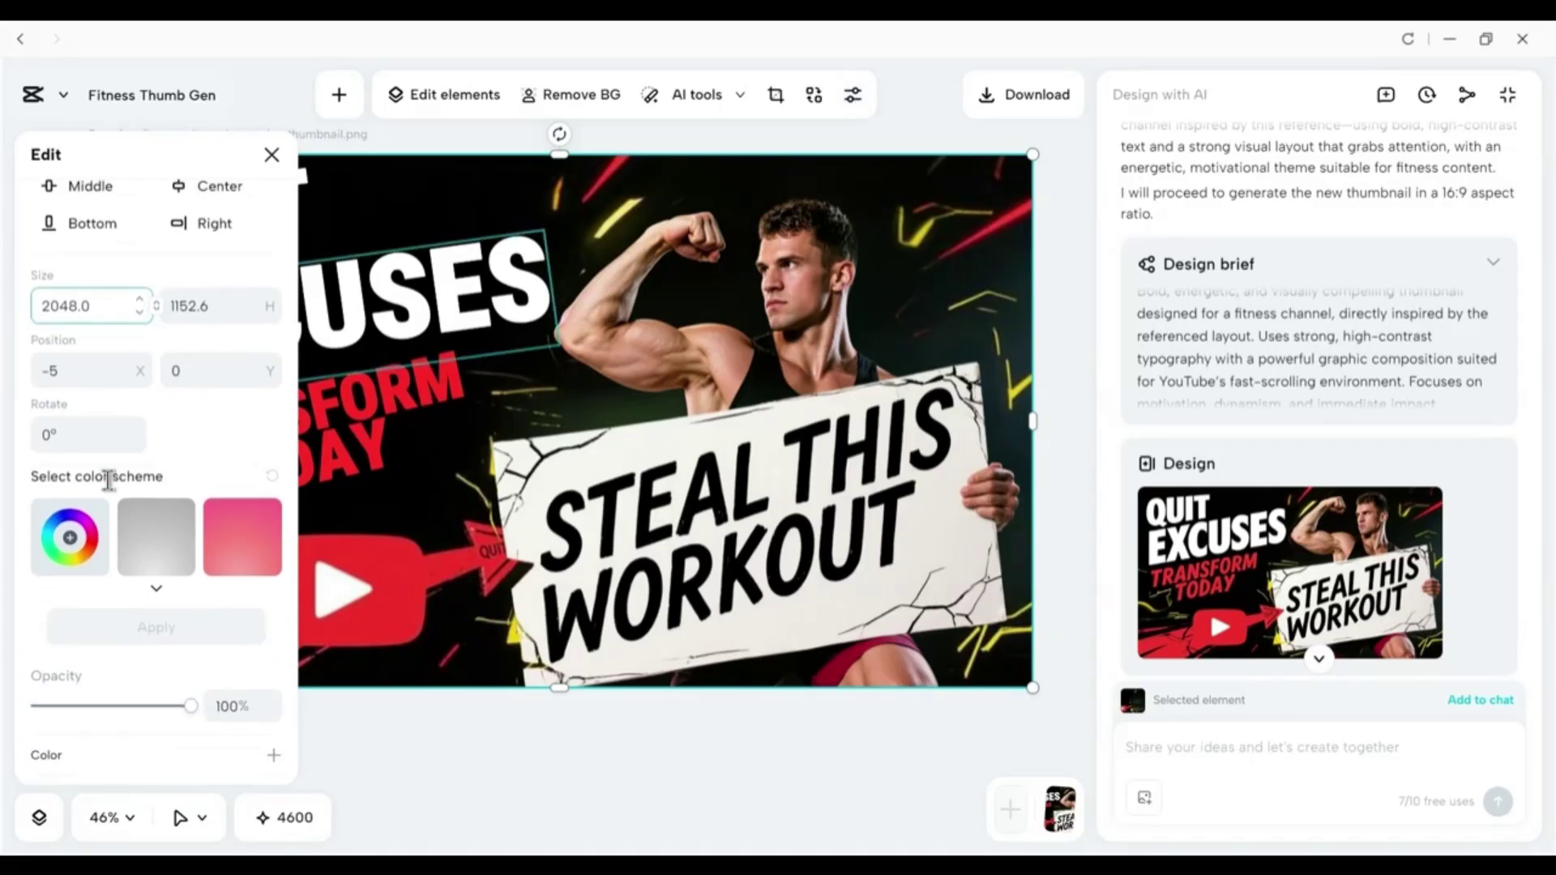
pyautogui.scroll(4, 109, 490)
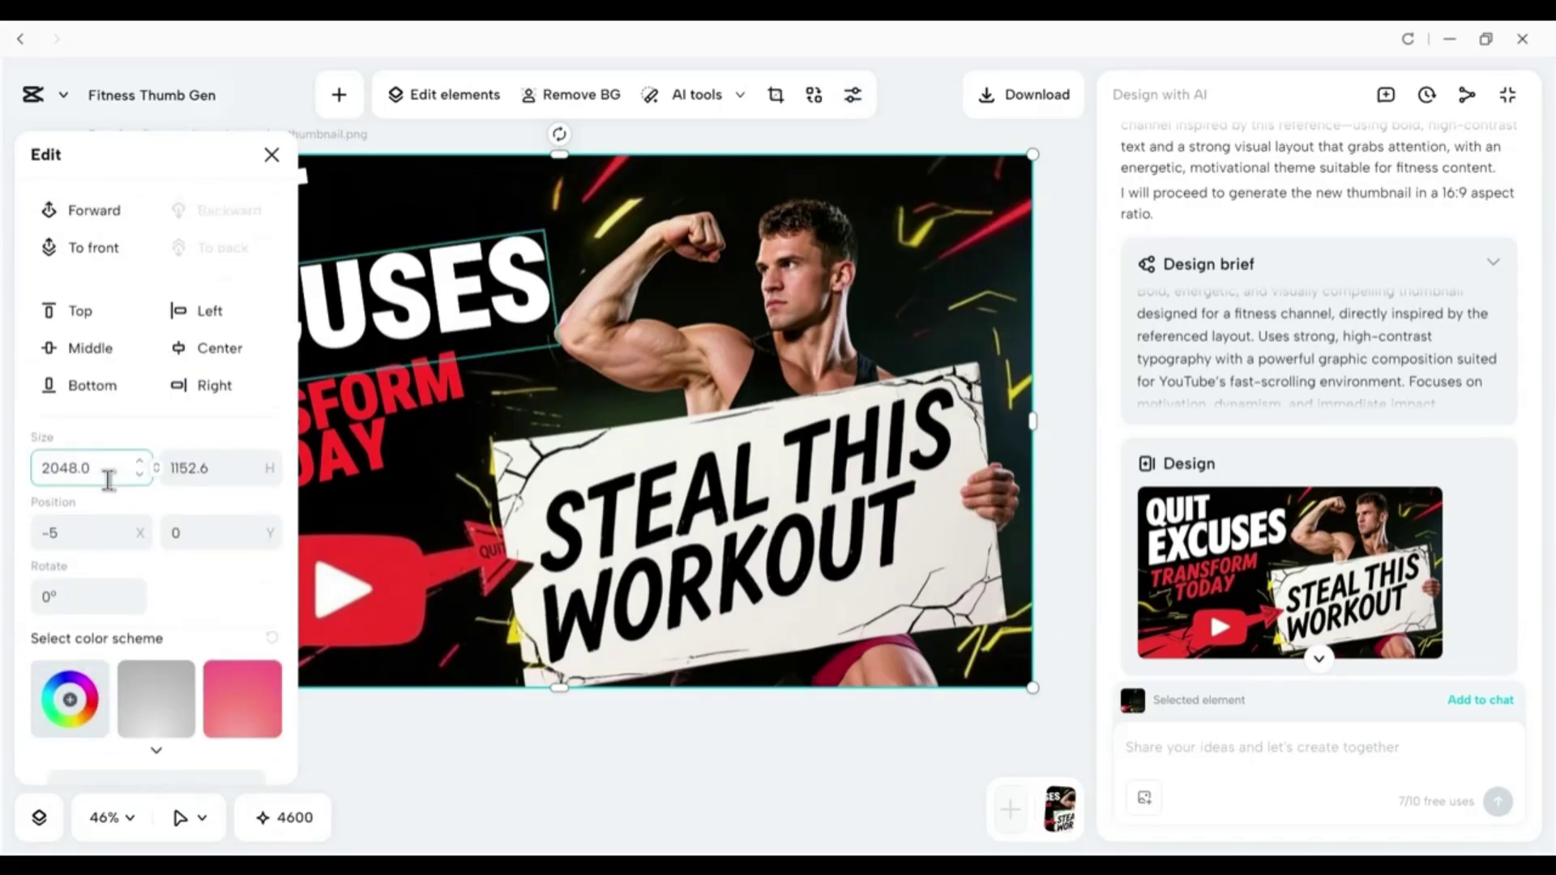
pyautogui.click(680, 150)
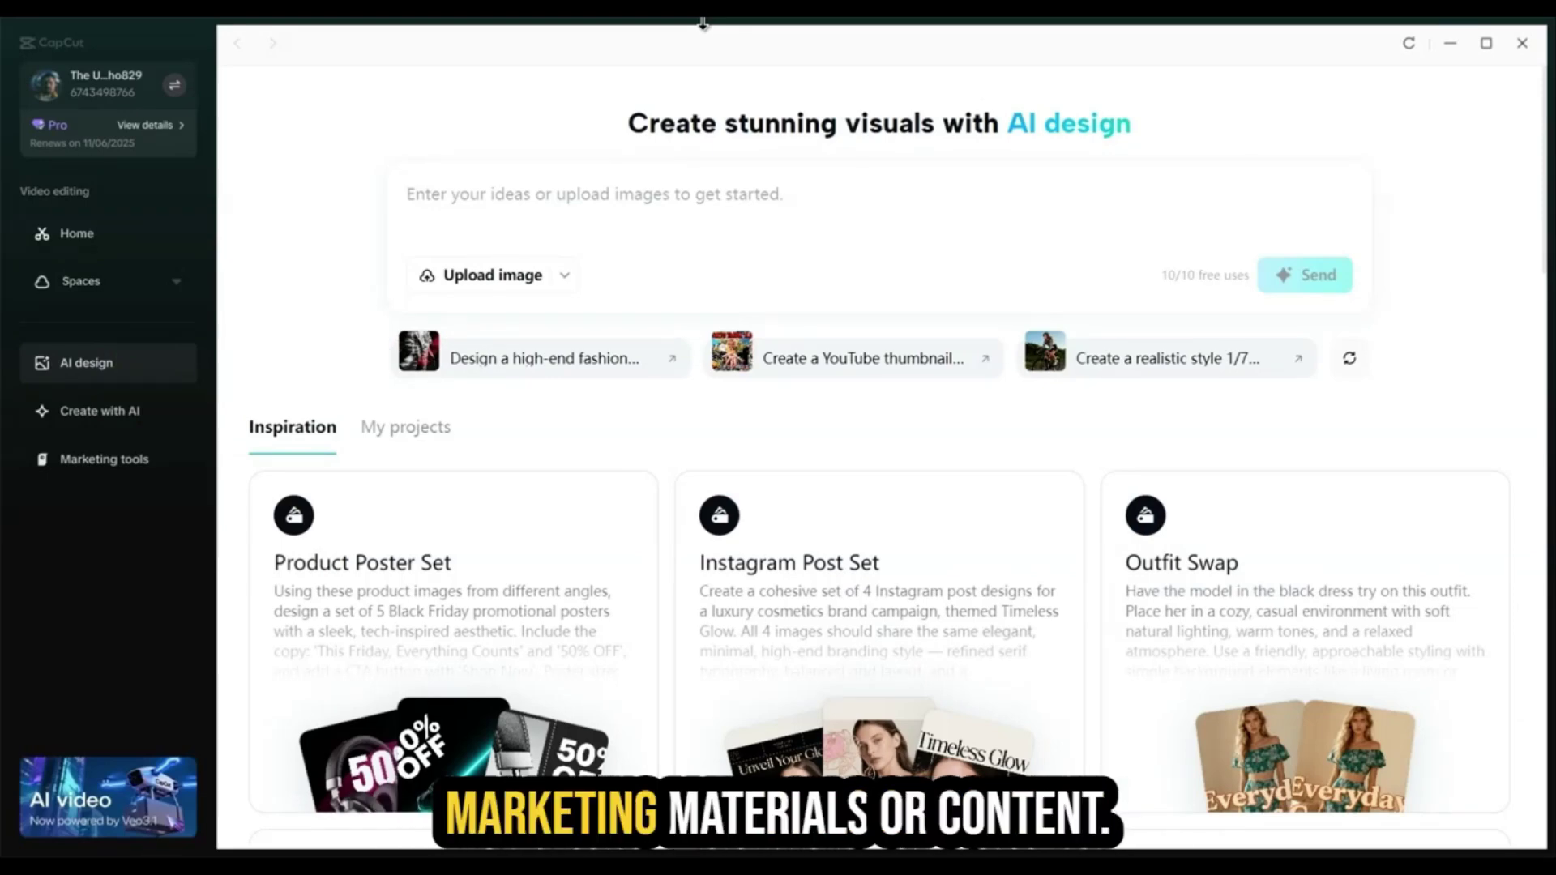
# Browse the AI design inspiration templates and open the Storyboard example to view its images and script prompt.
pyautogui.scroll(-5, 990, 385)
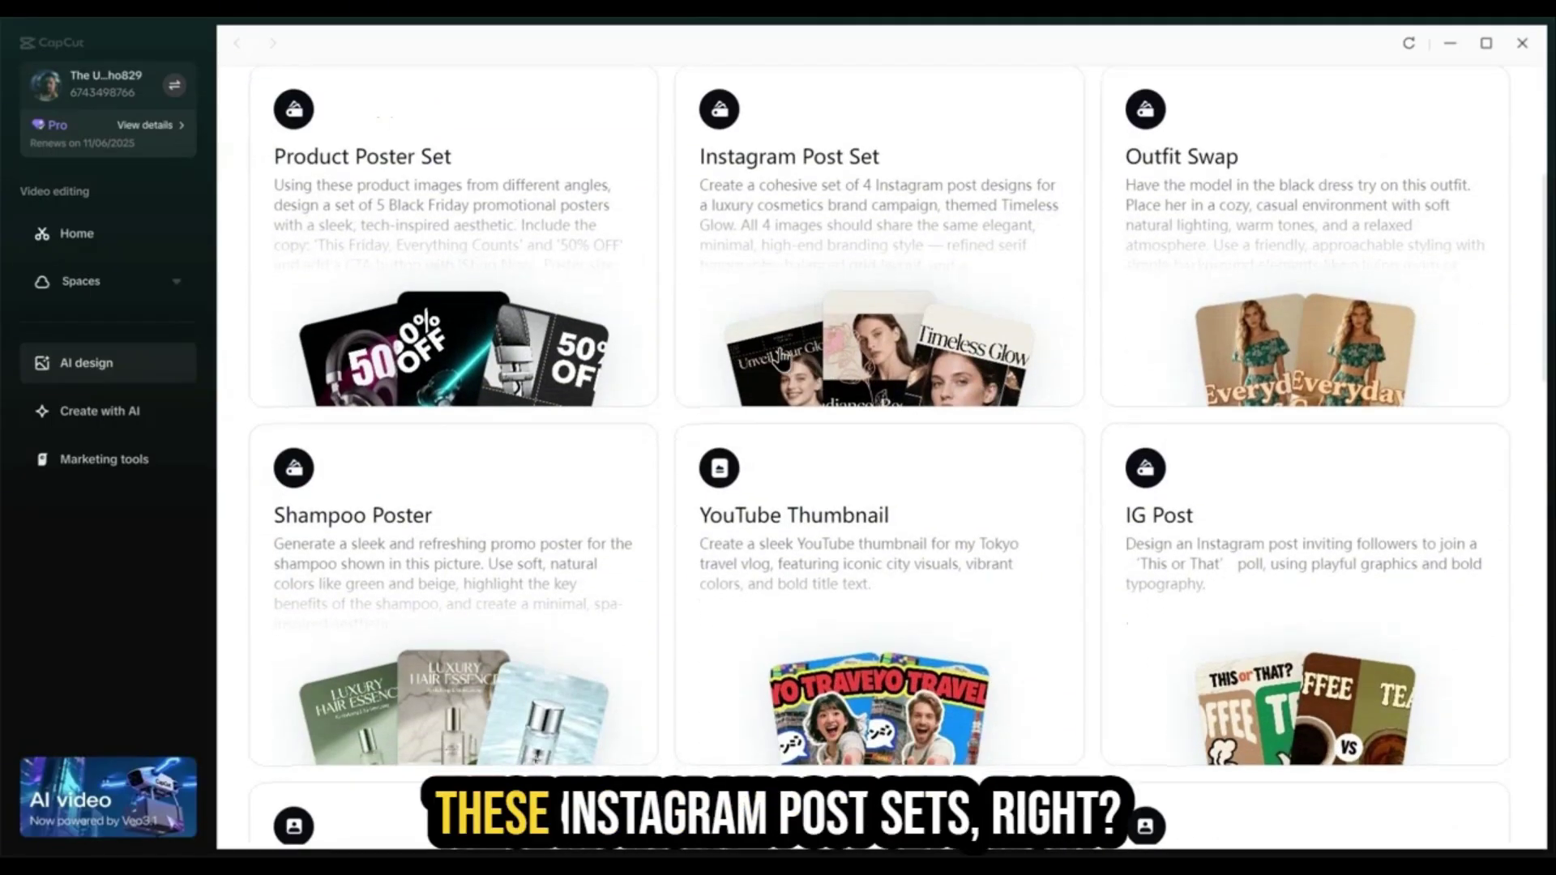
pyautogui.moveTo(859, 204)
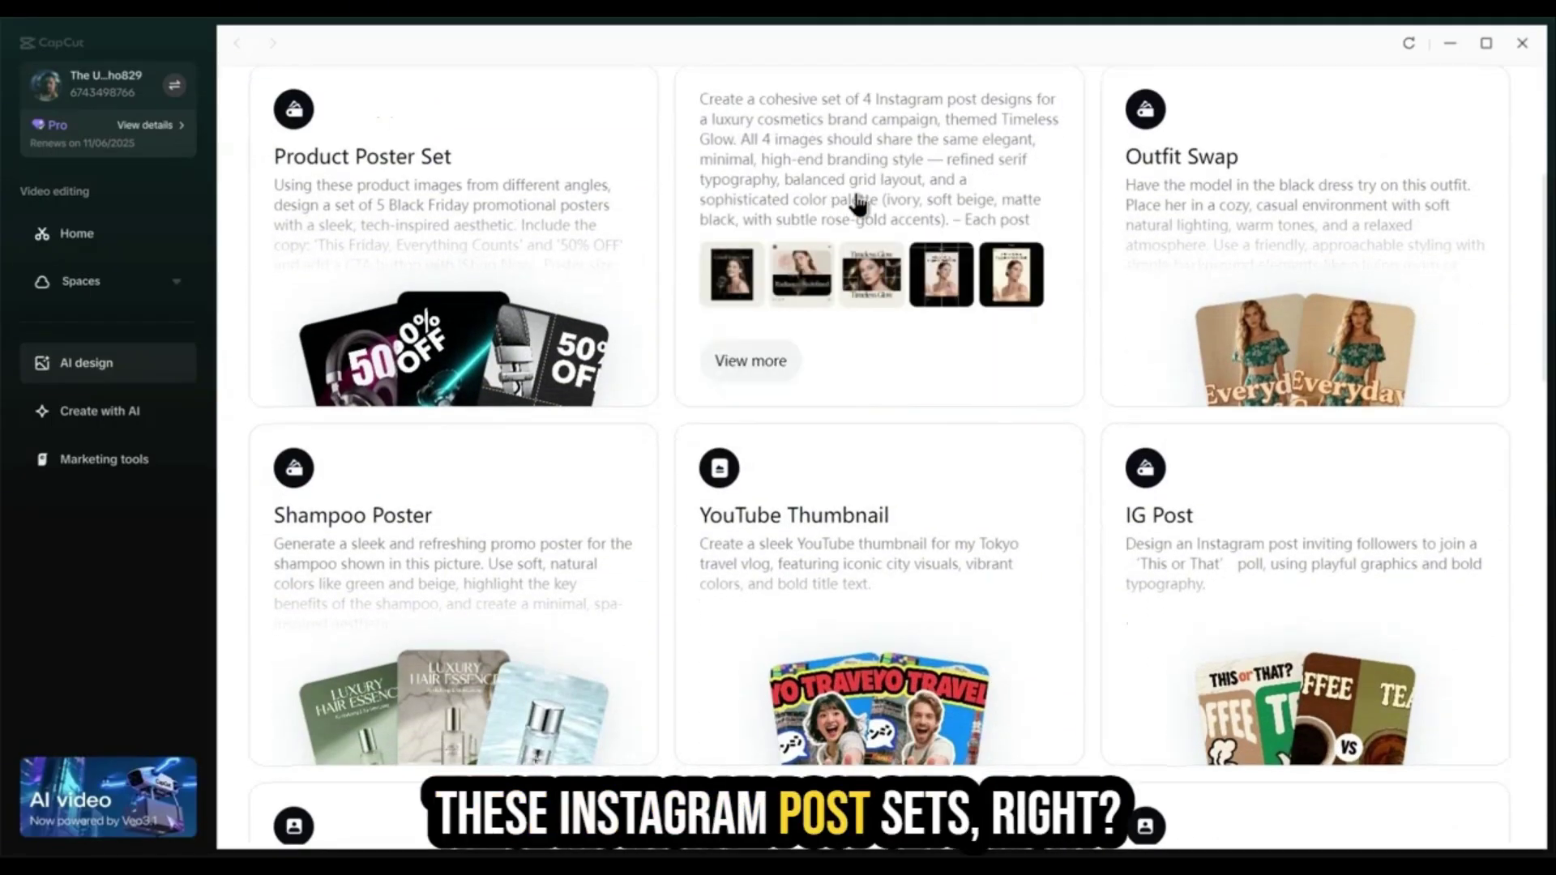
pyautogui.moveTo(952, 681)
pyautogui.scroll(-8, 952, 681)
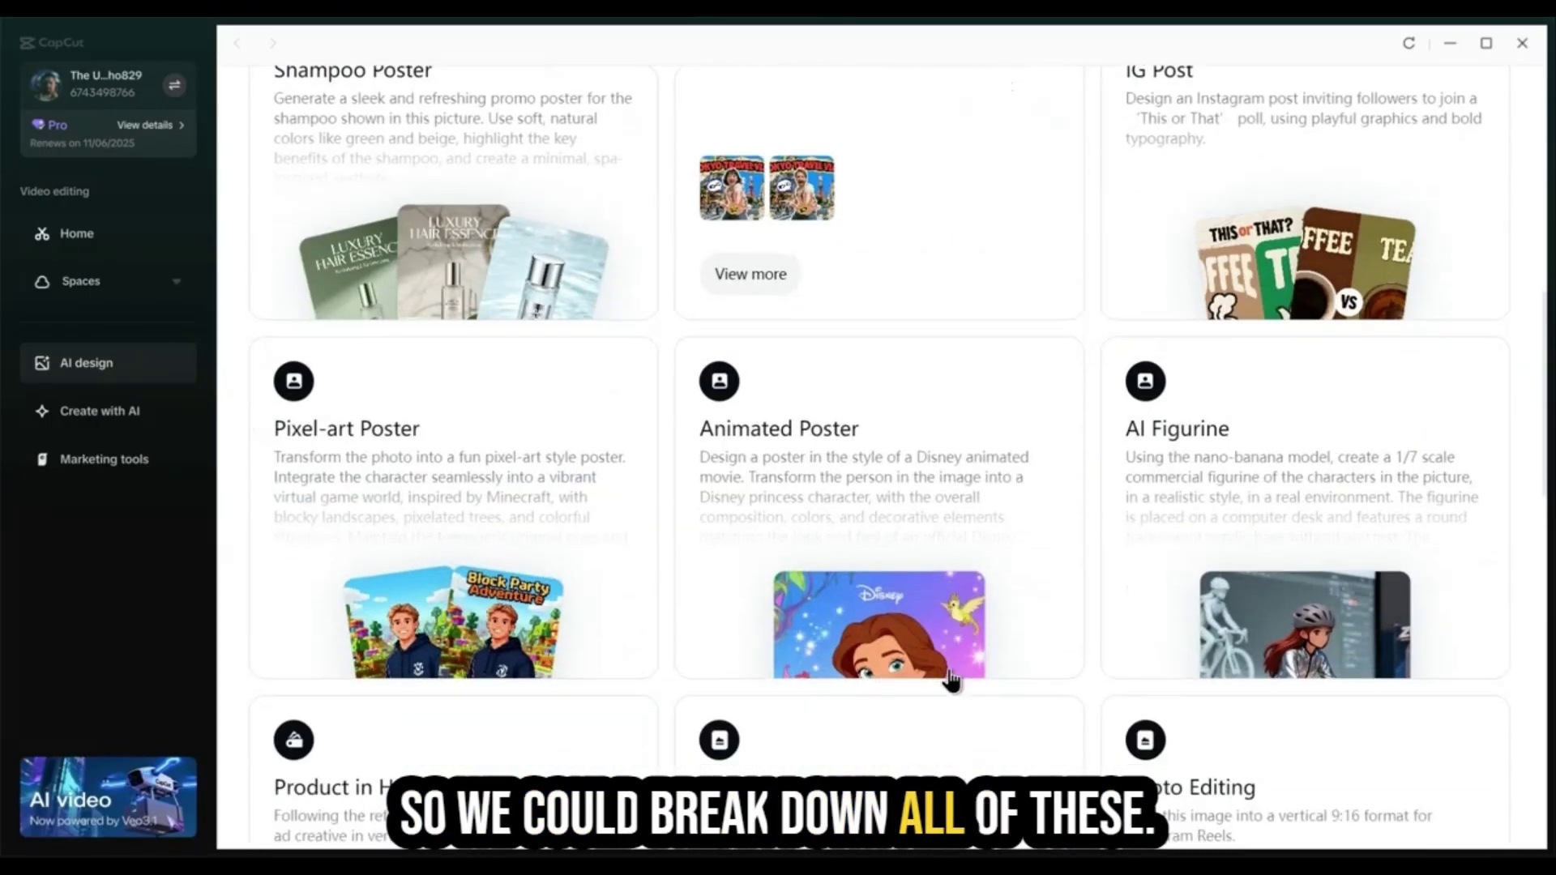
pyautogui.moveTo(1050, 417)
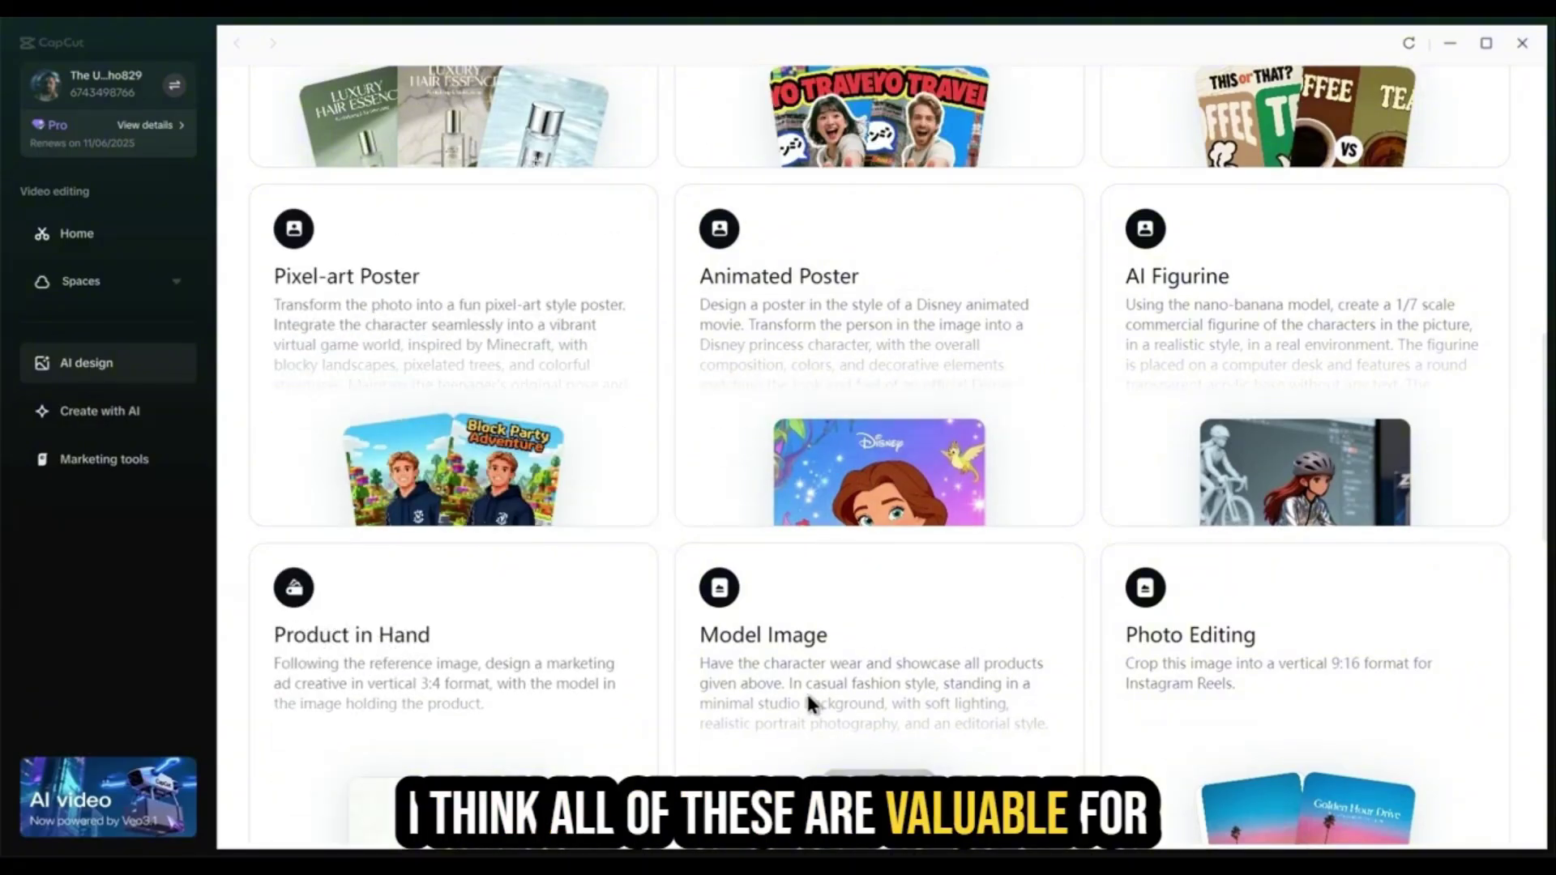
pyautogui.scroll(-10, 806, 690)
pyautogui.click(895, 237)
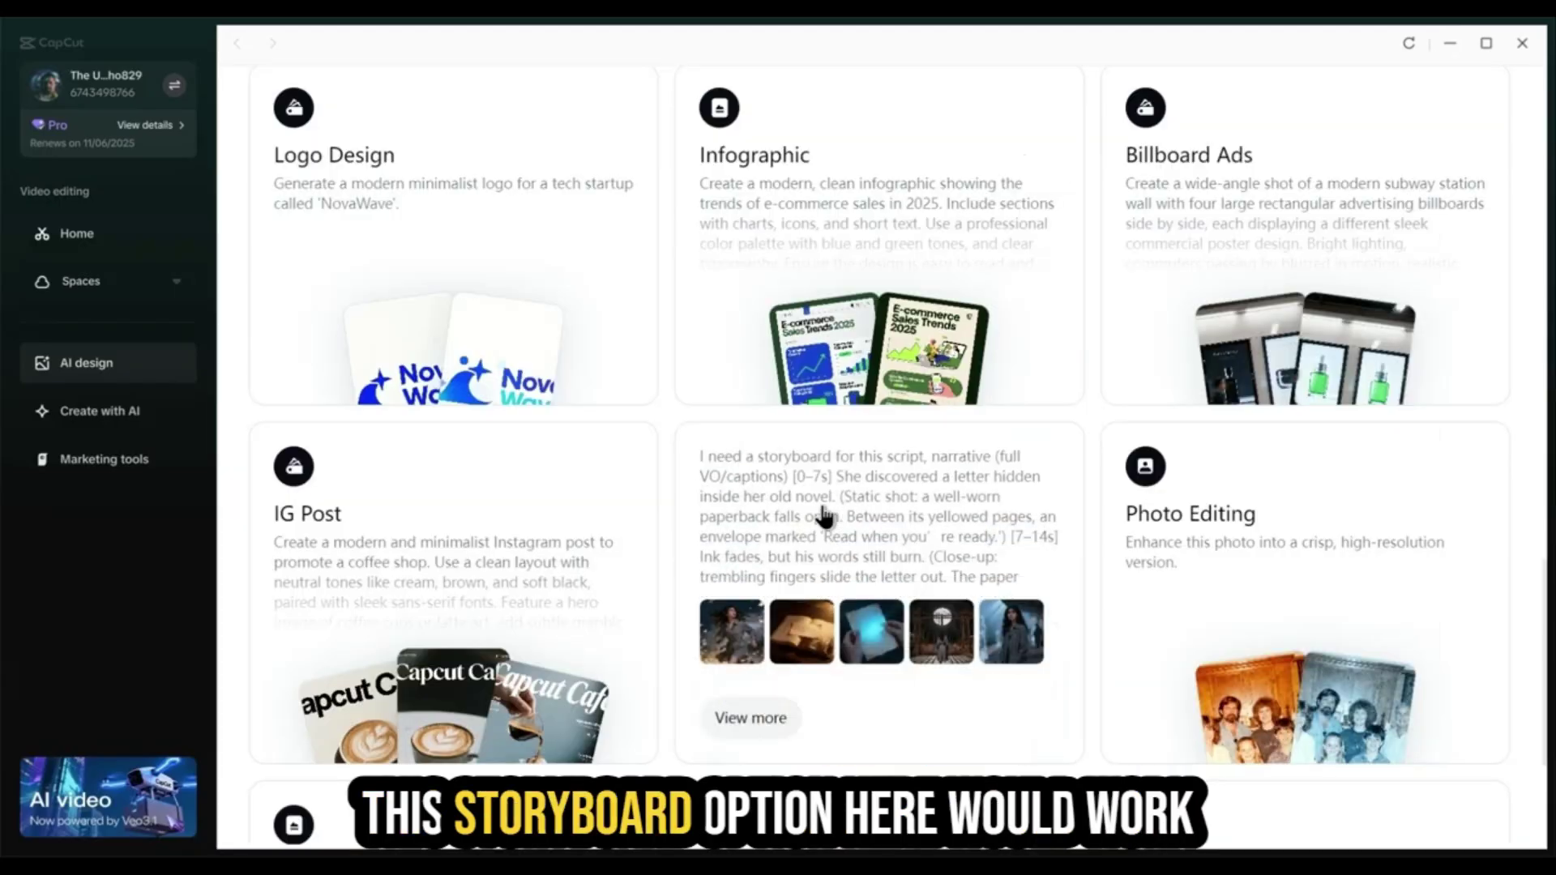
pyautogui.click(825, 516)
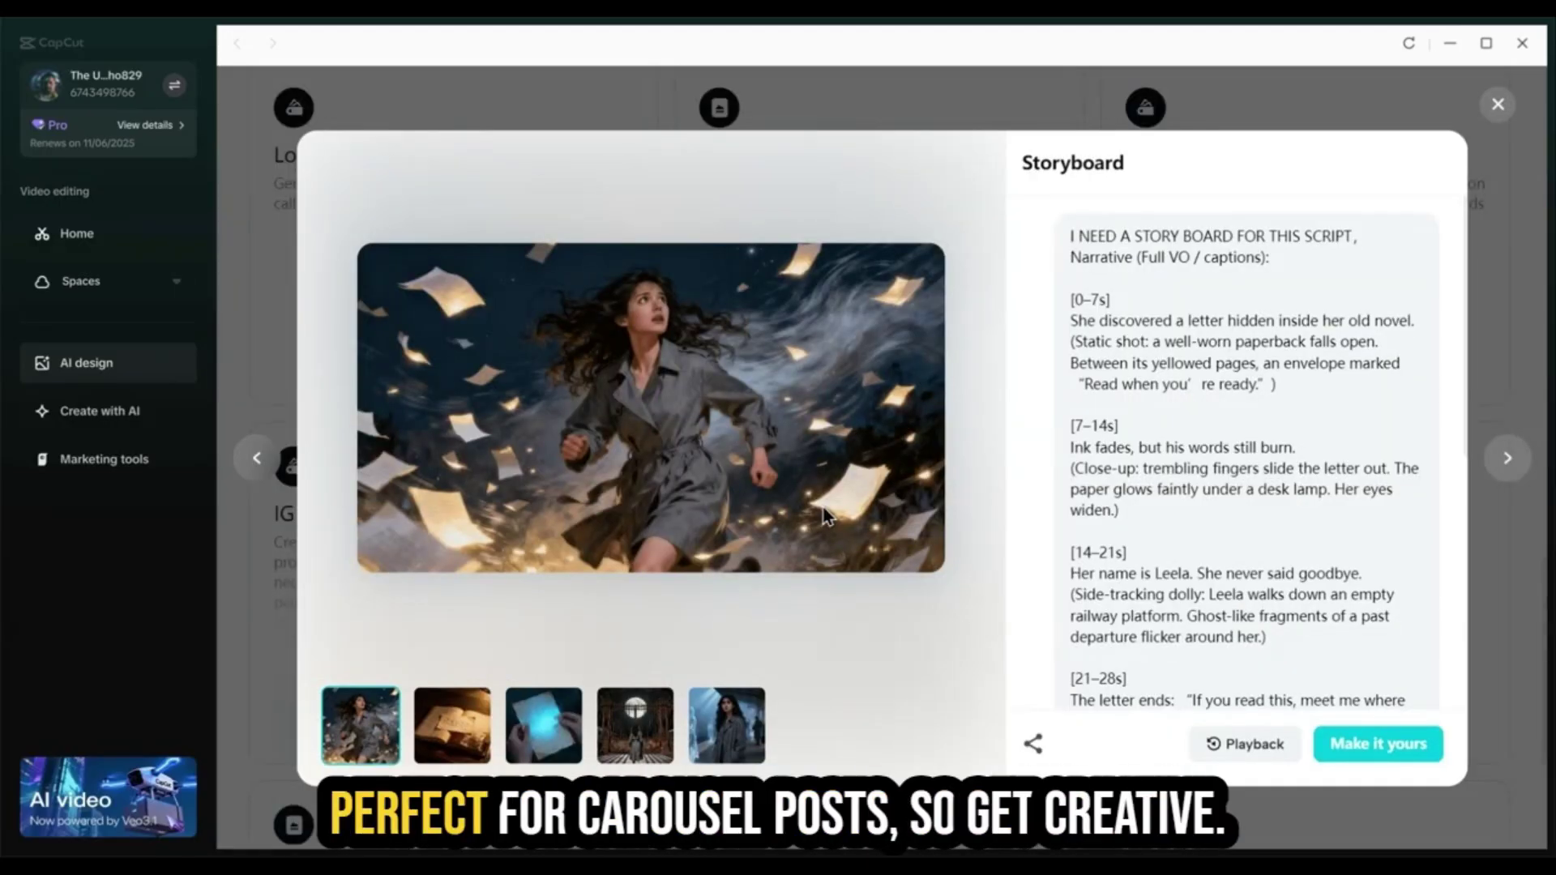